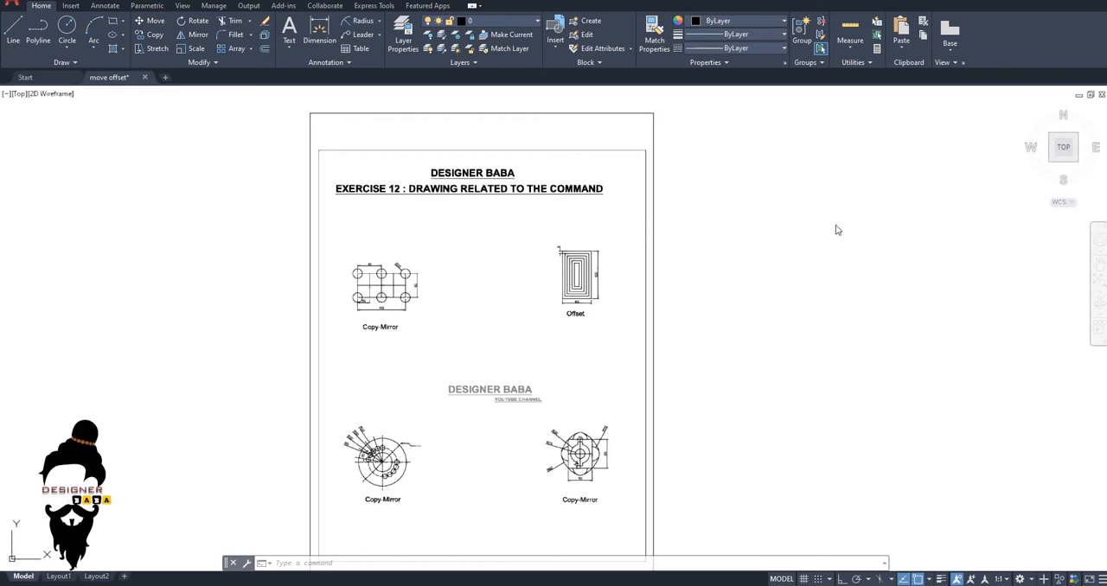
Look over the Exercise 12 sheet with its Copy-Mirror and Offset drawings.
scroll(731, 260, "down", 2)
key("Escape")
key("Escape")
key("Escape")
middle_click_drag(706, 304, 451, 314)
scroll(224, 286, "up", 4)
scroll(450, 296, "down", 4)
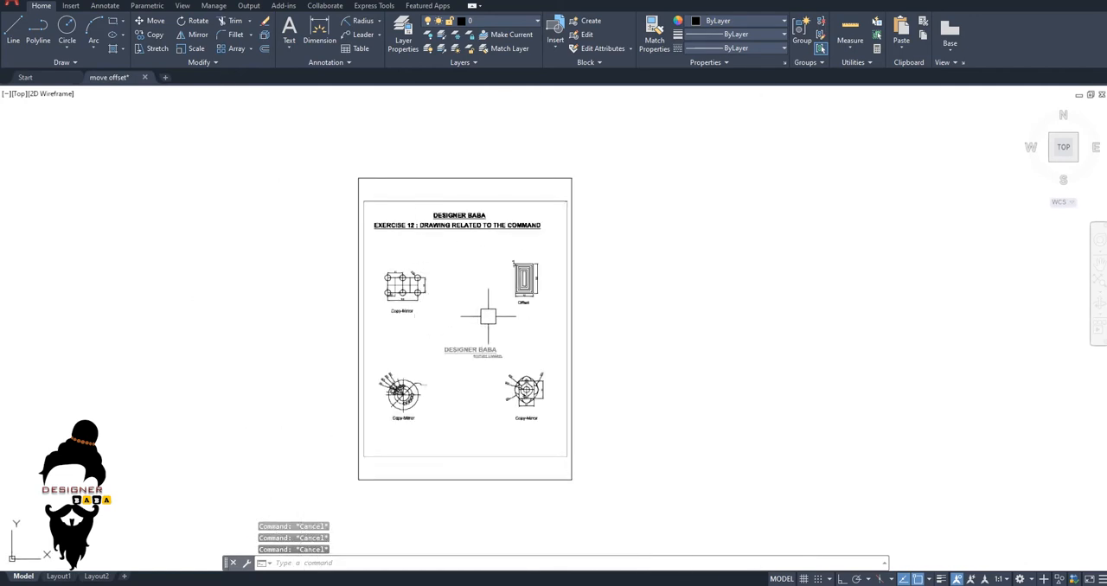
scroll(536, 320, "up", 2)
middle_click_drag(526, 306, 318, 306)
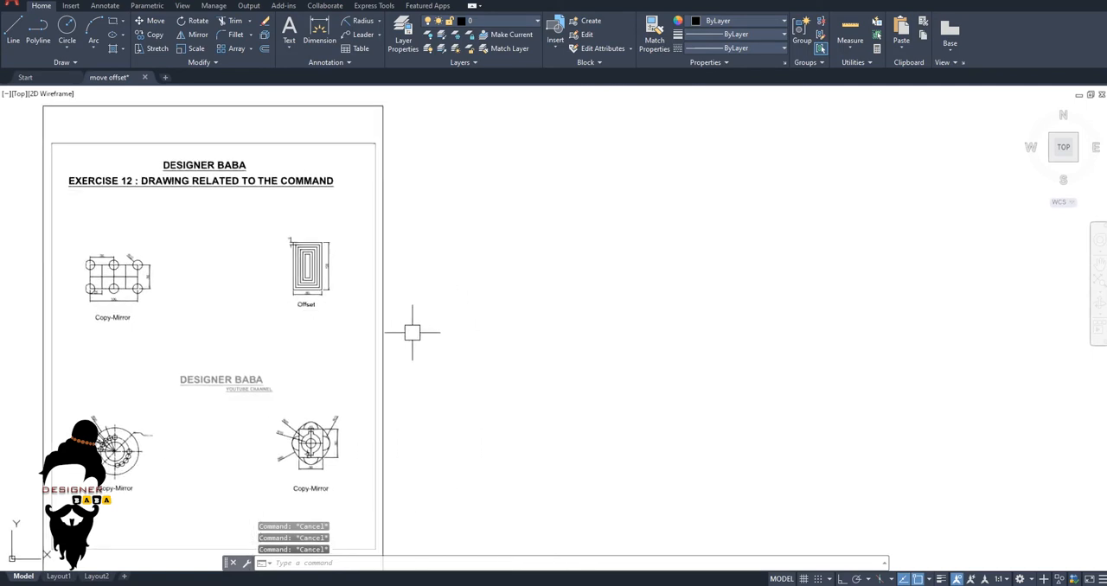
Draw two separate circles side by side in the empty area beside the exercise sheet, with radii of about 74 and 67.
middle_click_drag(470, 342, 449, 341)
key("Escape")
type("c")
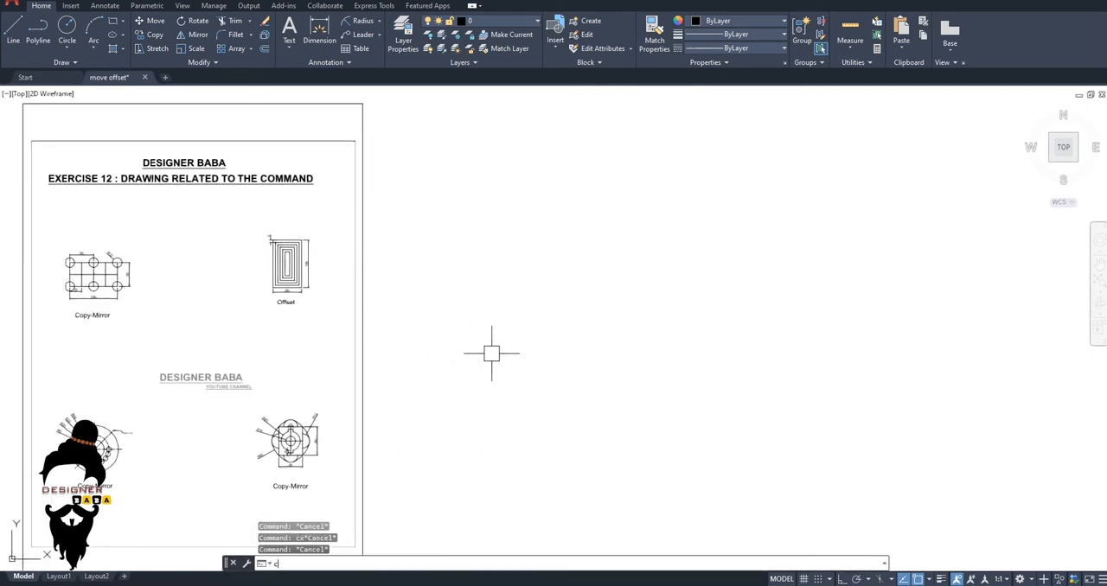
key("Return")
left_click(525, 296)
left_click(526, 330)
key("Escape")
key("Return")
left_click(683, 293)
left_click(685, 326)
key("Escape")
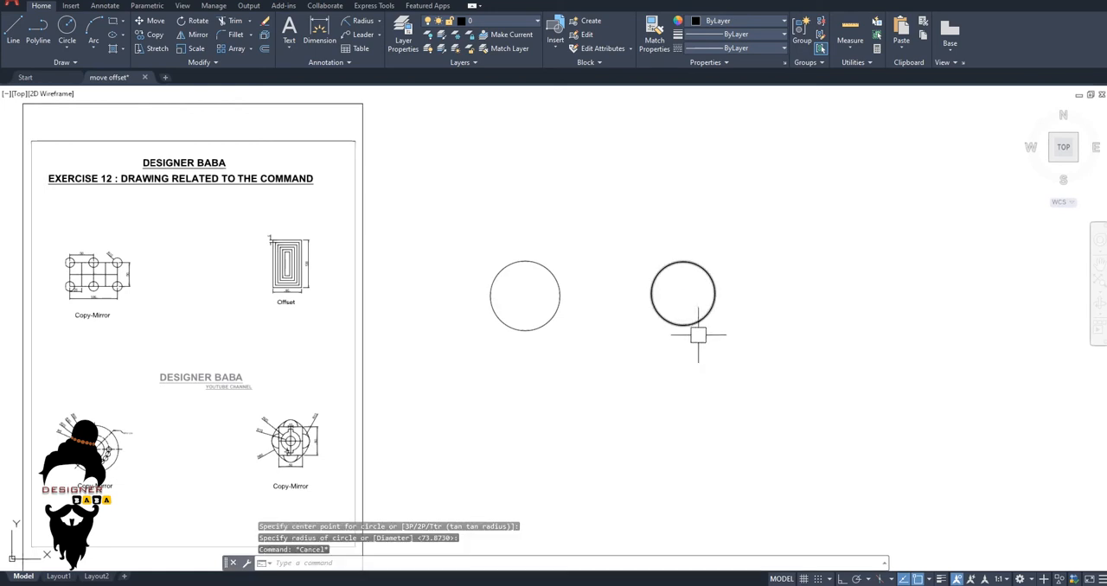
Draw a circle of radius 20 below the two large circles.
key("Escape")
mouse_move(672, 330)
middle_mouse_down()
mouse_move(597, 340)
mouse_move(555, 299)
middle_mouse_up()
key("Escape")
type("c")
key("Return")
left_click(514, 383)
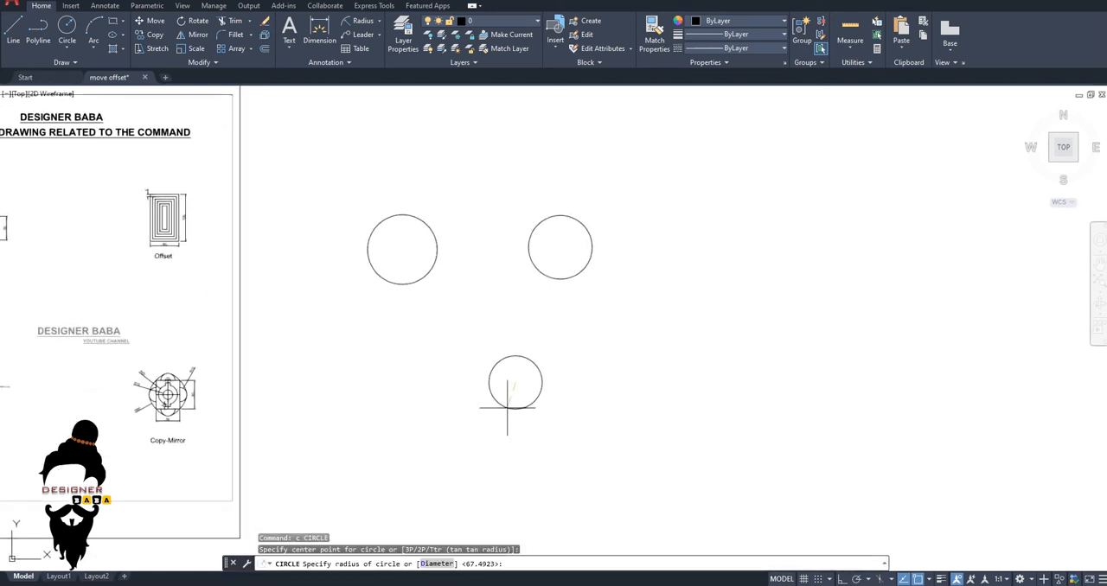
type("20")
key("Return")
key("Escape")
key("Escape")
key("Escape")
scroll(383, 371, "up", 6)
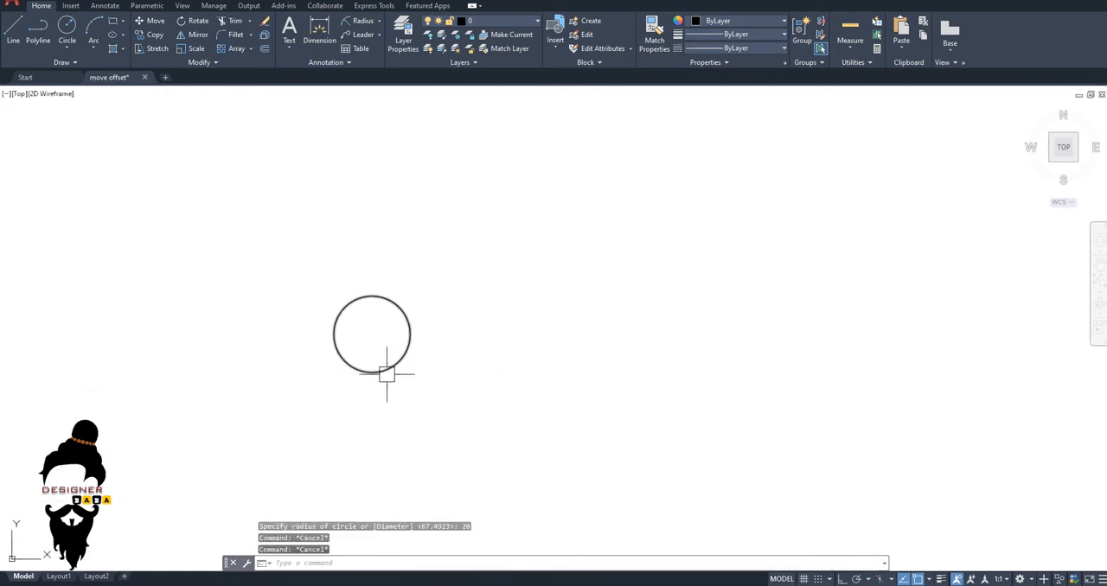
Draw a horizontal line 100 units long to the right from the small circle's centre, with Ortho on.
scroll(411, 320, "down", 4)
type("l")
key("Return")
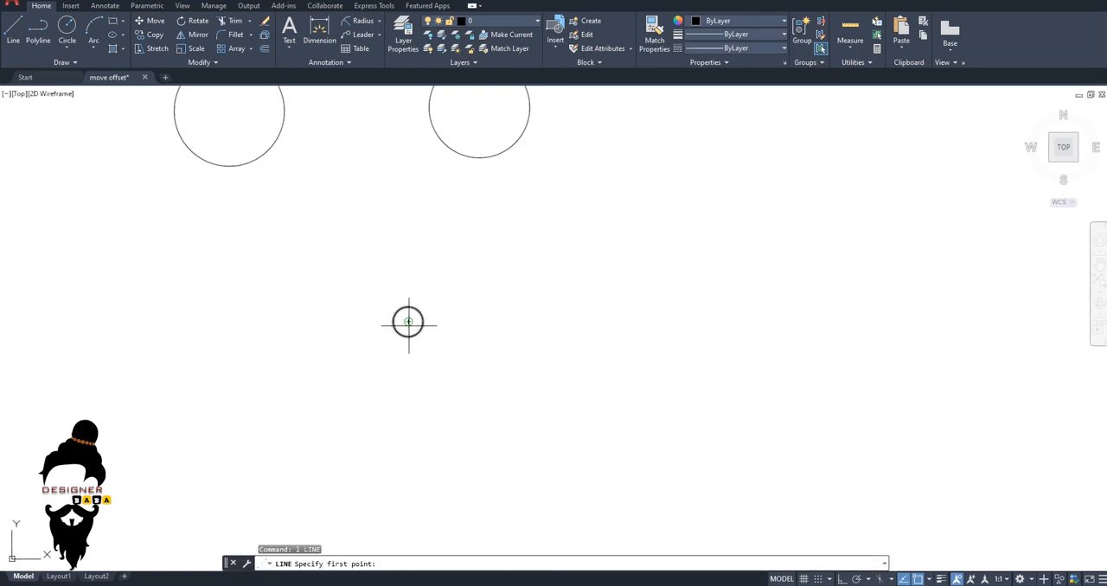
left_click(408, 321)
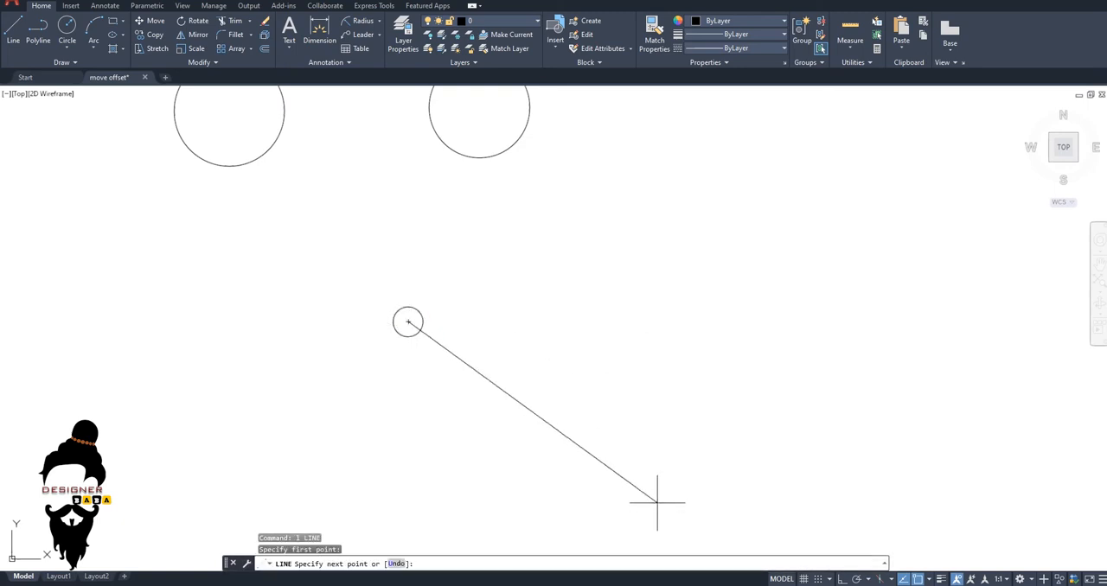
key("F8")
key("Return")
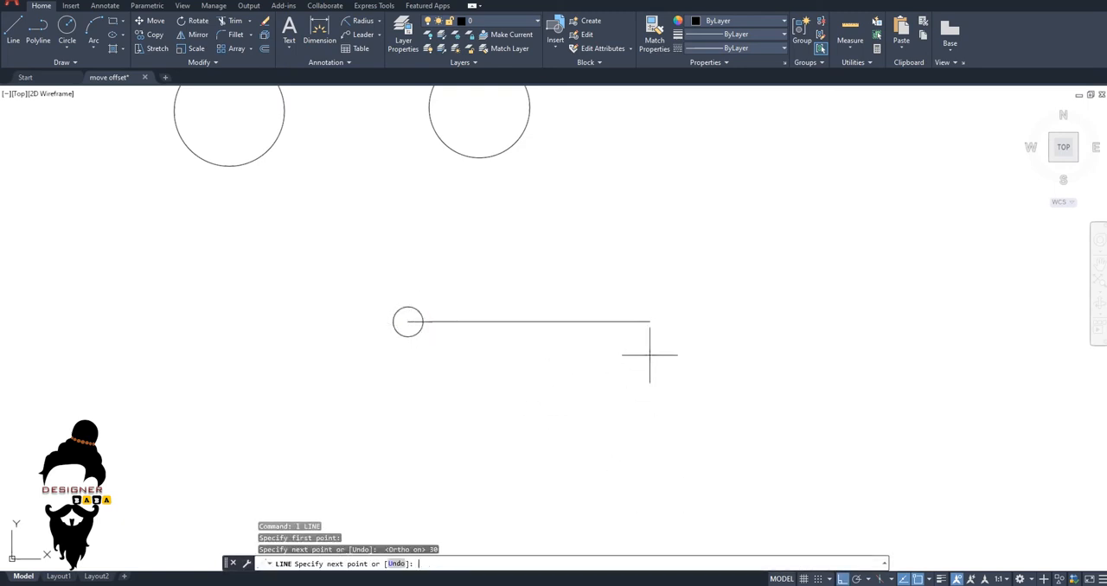
key("ctrl+z")
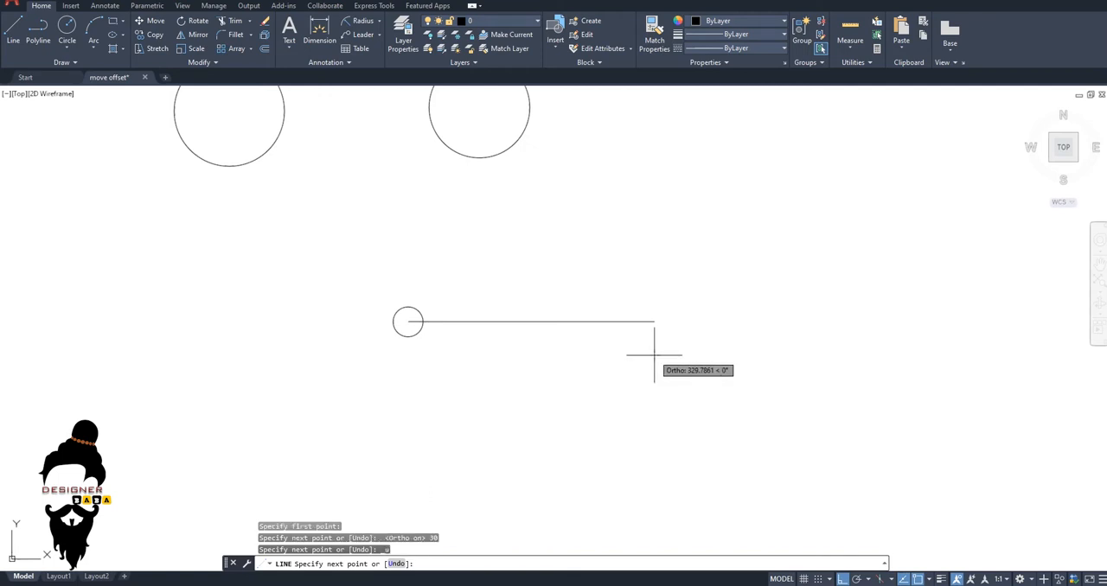
type("100")
key("Return")
key("Escape")
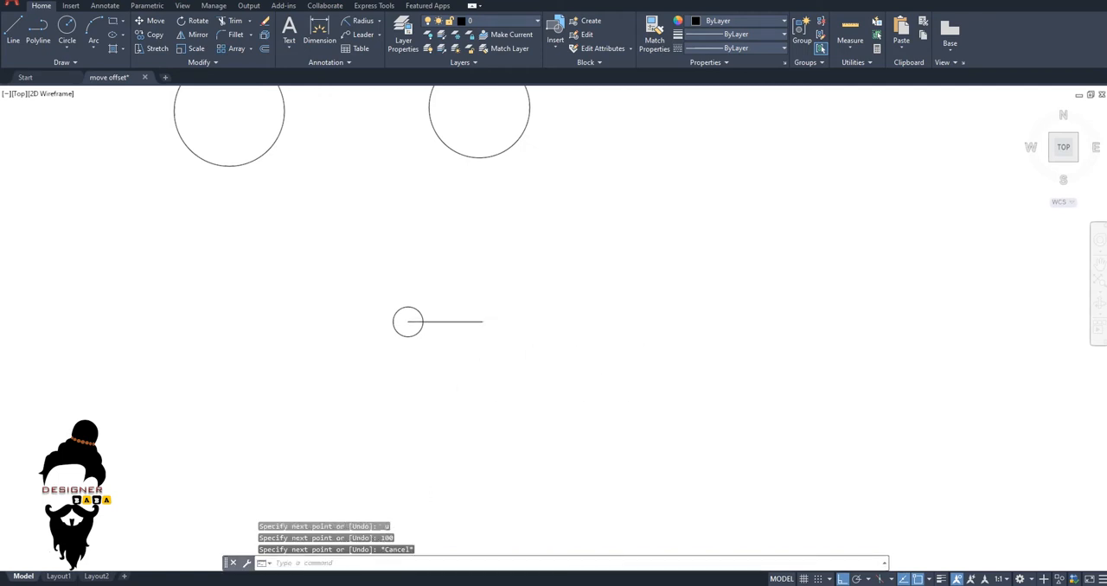
scroll(463, 408, "up", 2)
scroll(463, 408, "up", 4)
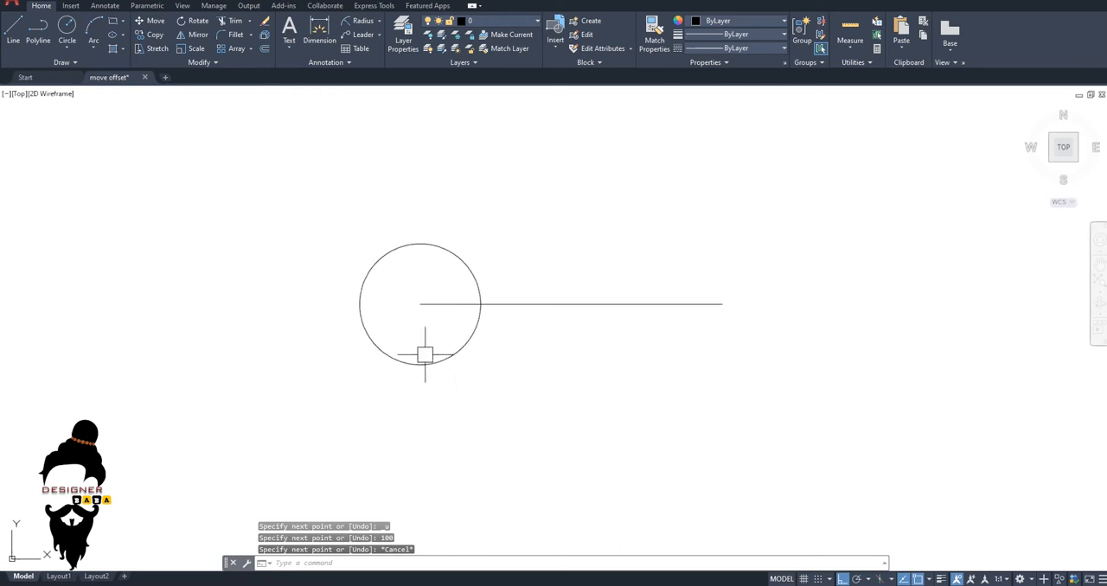
left_click(394, 387)
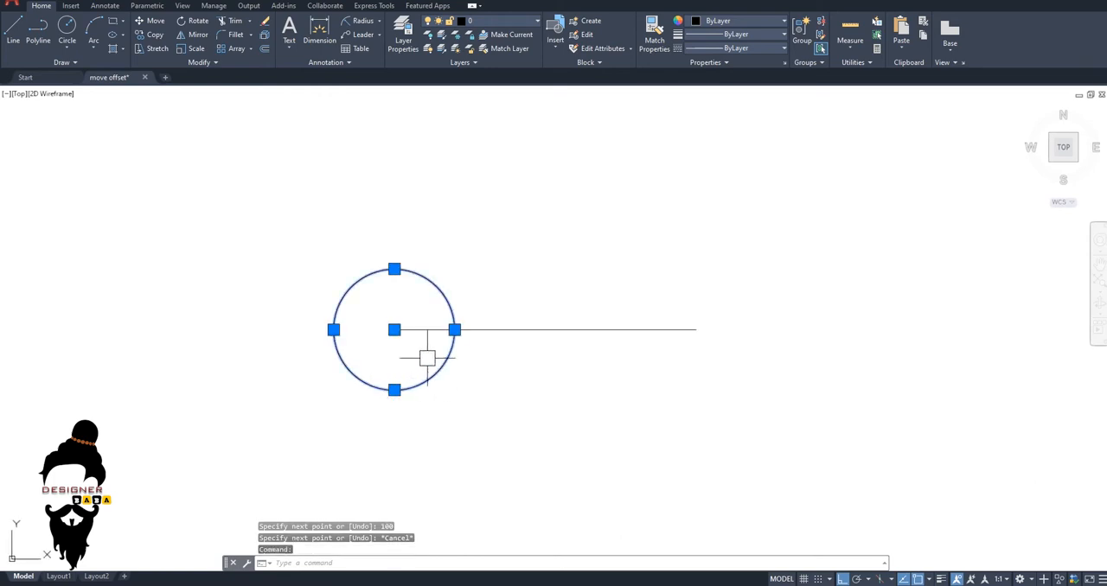
key("Escape")
key("Escape")
key("Escape")
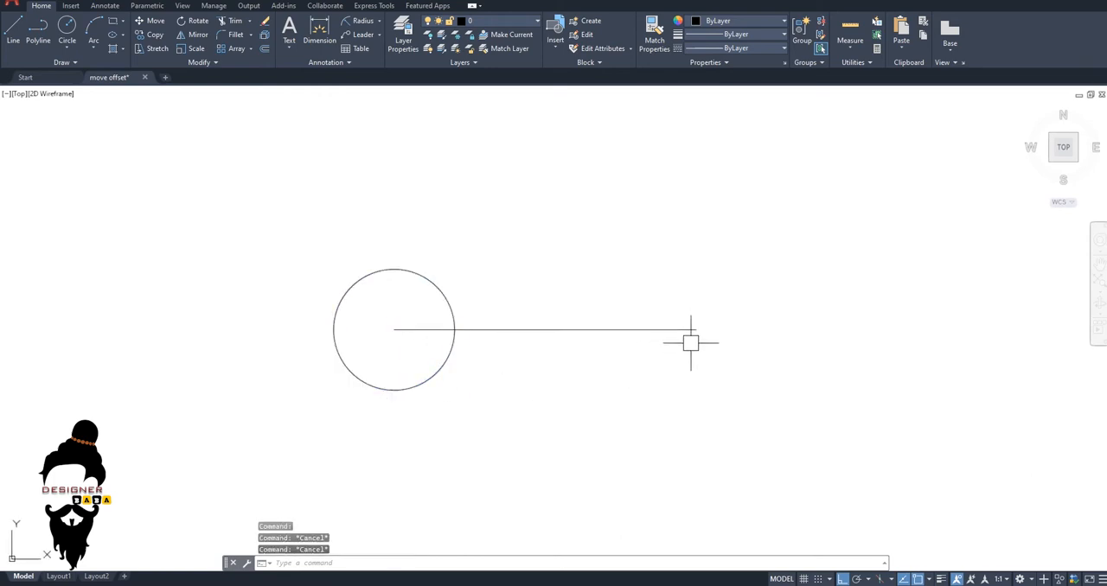
type("c")
key("Return")
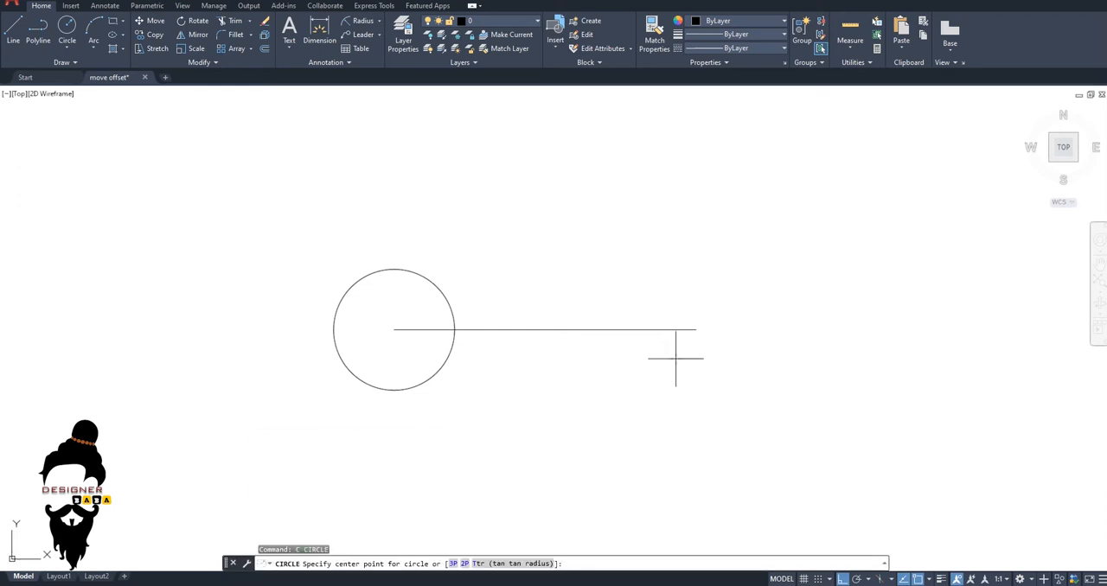
key("Escape")
key("Escape")
key("Escape")
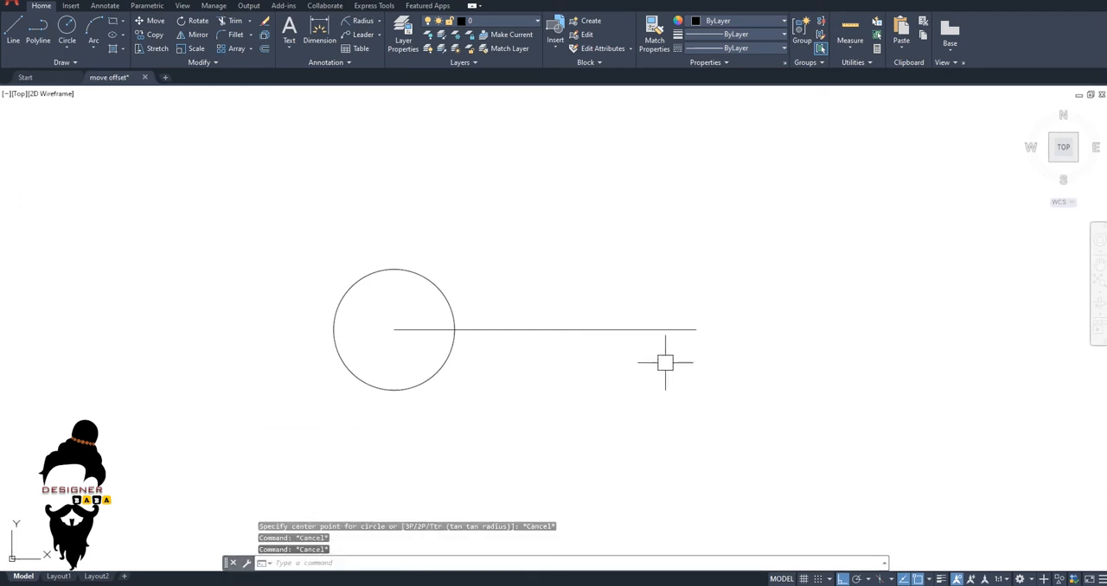
Copy the small circle from its centre to the line's far end and again to a free point farther right in the same row.
type("co")
key("Return")
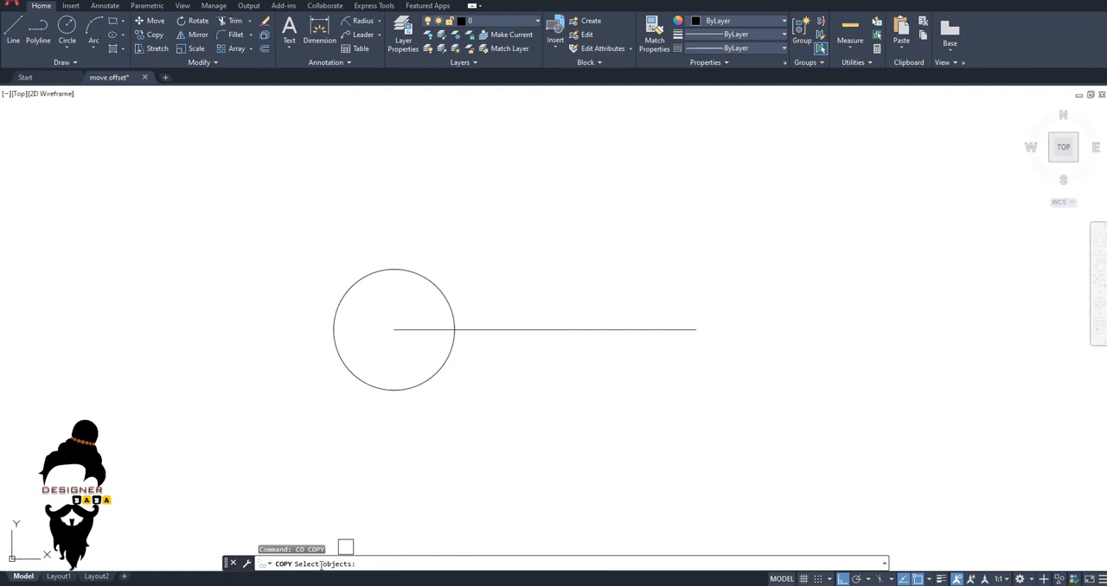
left_click(421, 389)
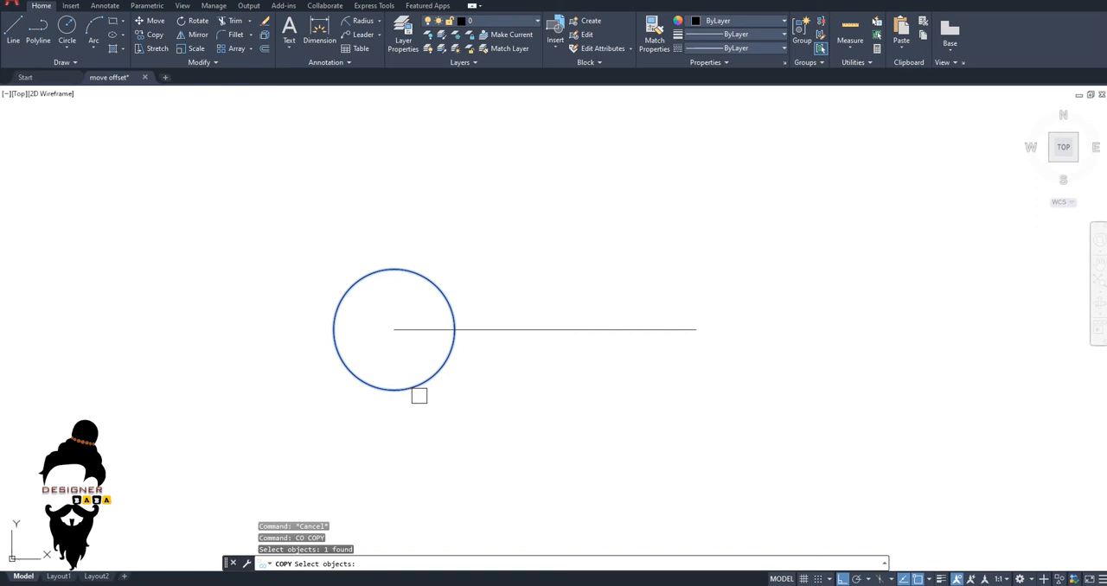
key("Return")
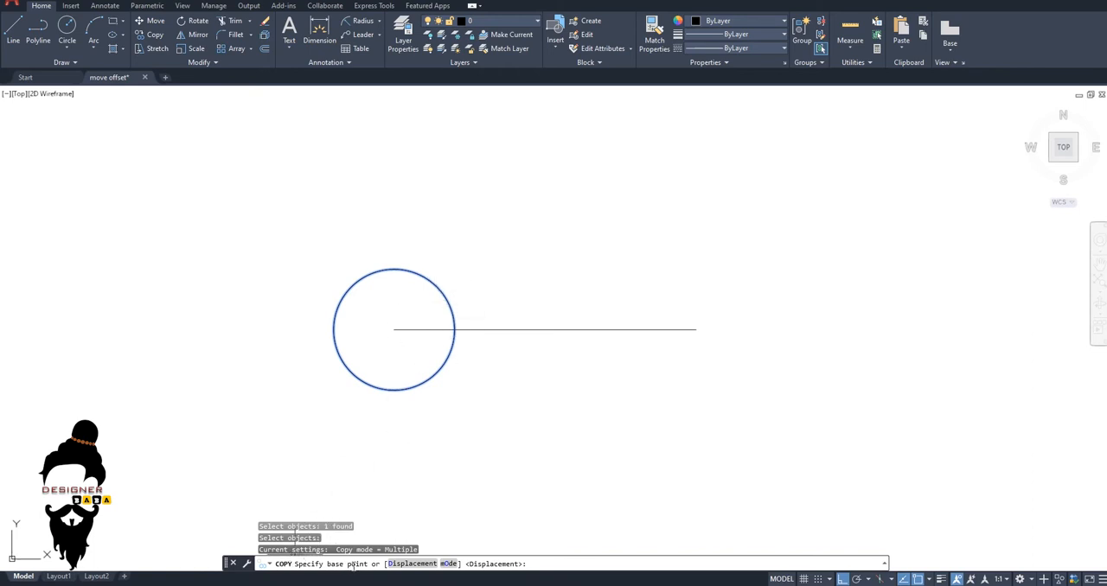
left_click(394, 329)
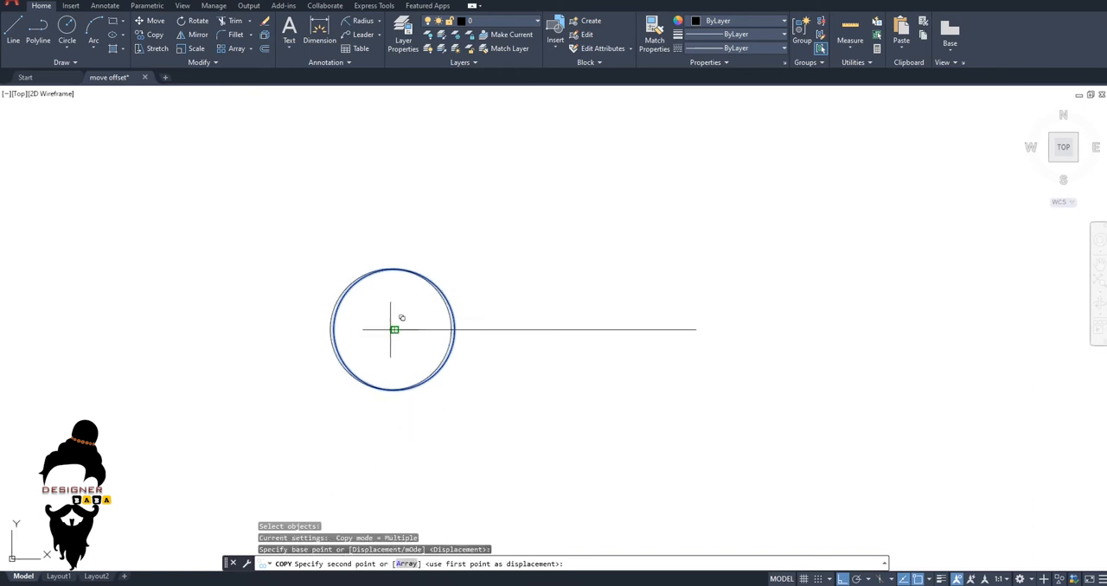
left_click(696, 329)
scroll(778, 388, "down", 4)
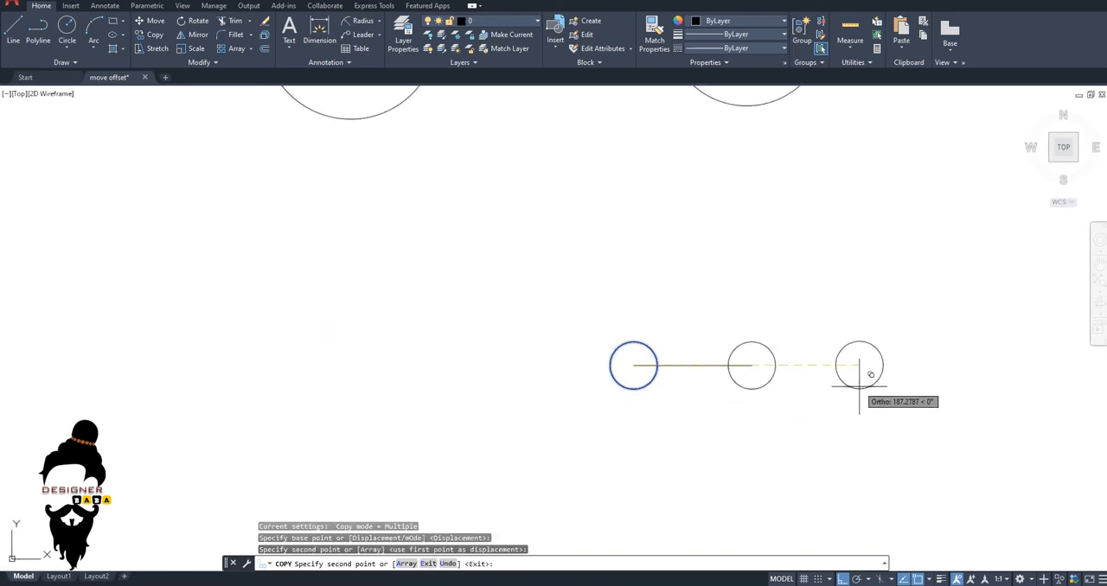
left_click(908, 371)
middle_click_drag(882, 432, 723, 332)
key("Escape")
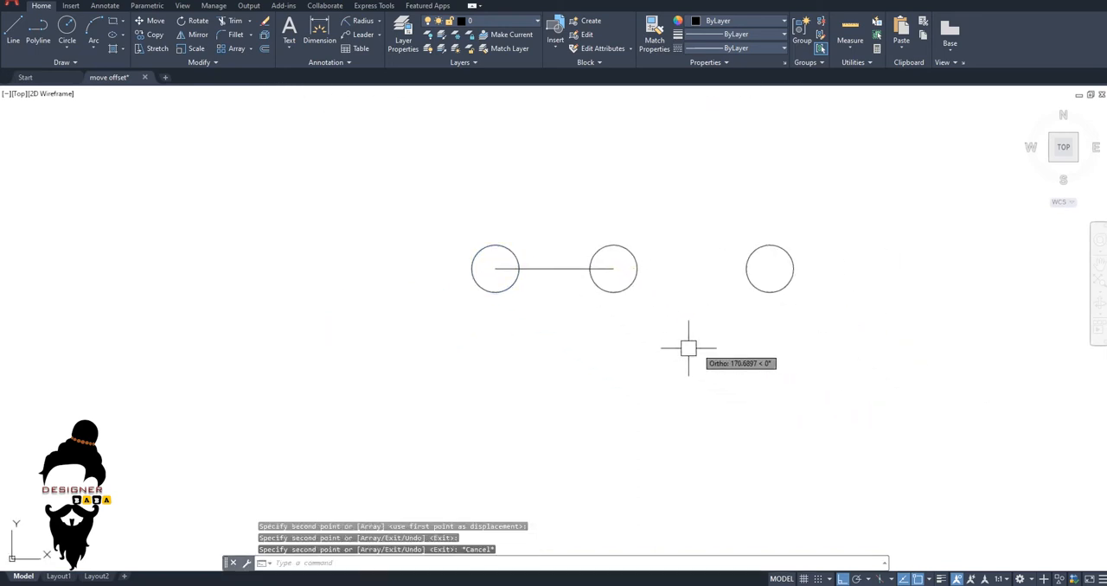
Copy the original small circle to a free point on its left in the same row.
left_click(508, 266)
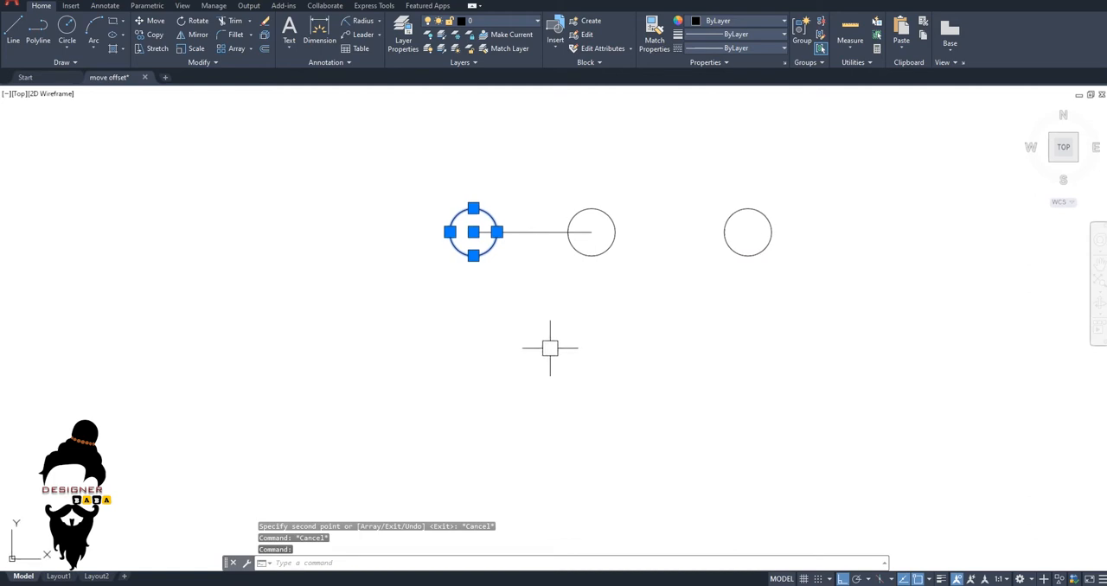
type("co")
key("Return")
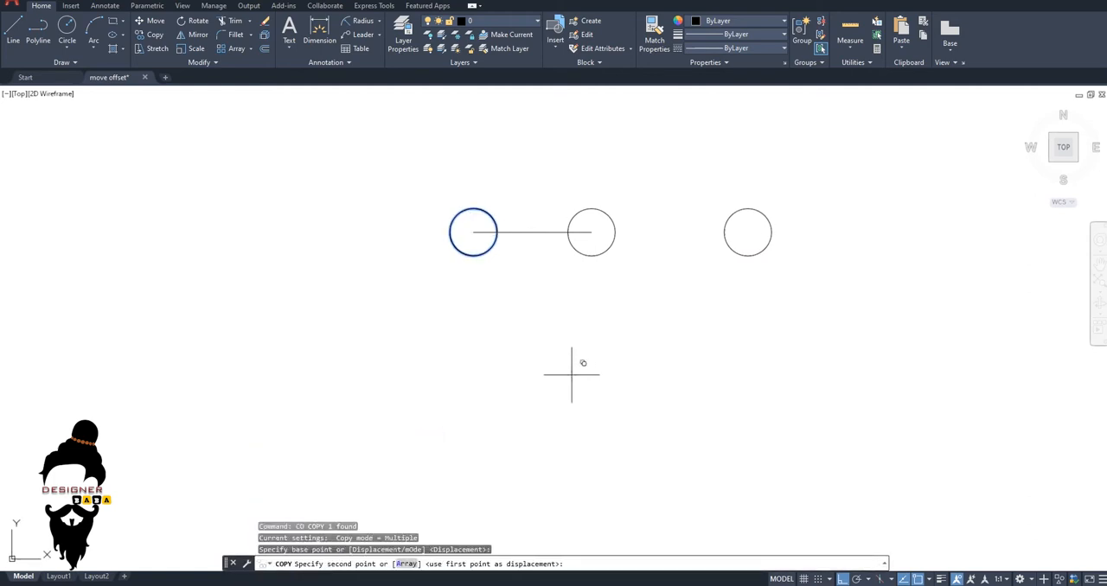
left_click(571, 375)
left_click(496, 332)
key("Escape")
Copy the original small circle straight down to a free point below the row.
left_click(477, 259)
key("Return")
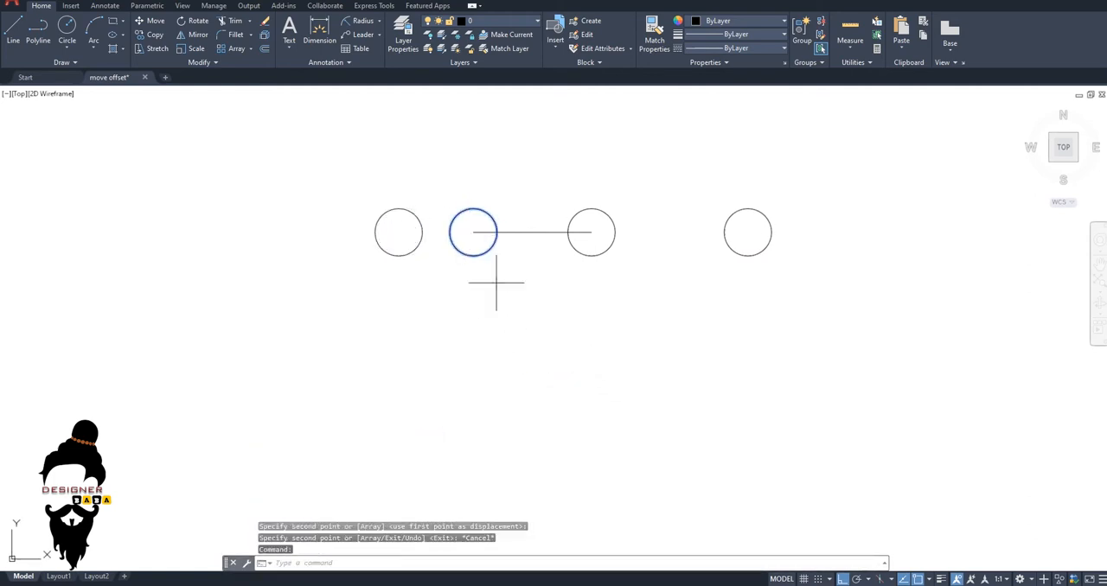
left_click(545, 313)
left_click(532, 413)
key("Escape")
key("Escape")
key("Escape")
Copy the lower circle 60 units to the right, using its centre as the base point.
scroll(499, 321, "up", 4)
middle_click_drag(500, 344, 537, 289)
key("Escape")
left_click(556, 243)
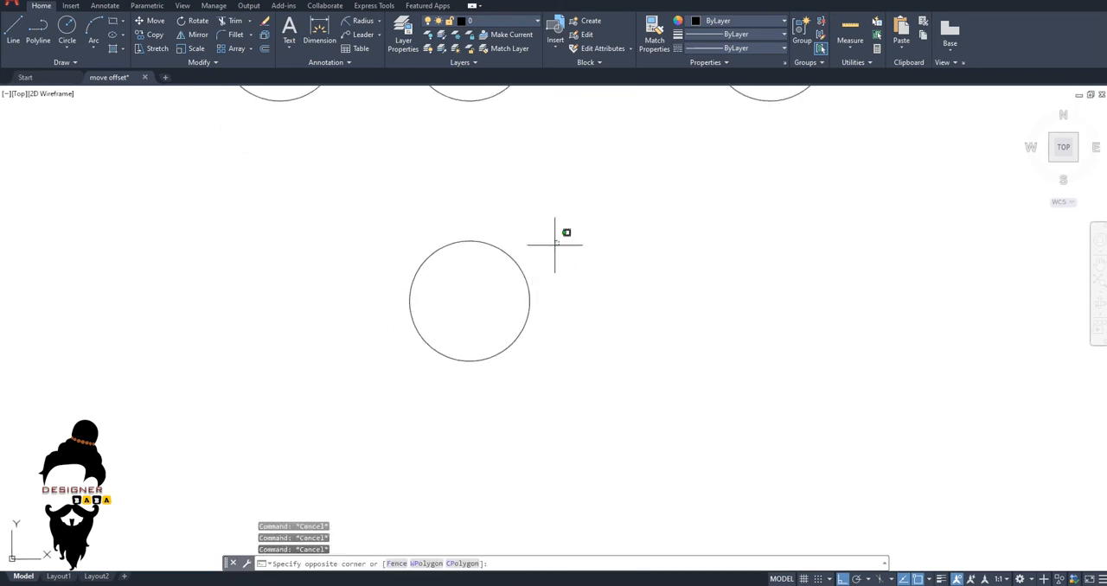
left_click(467, 334)
type("co")
key("Return")
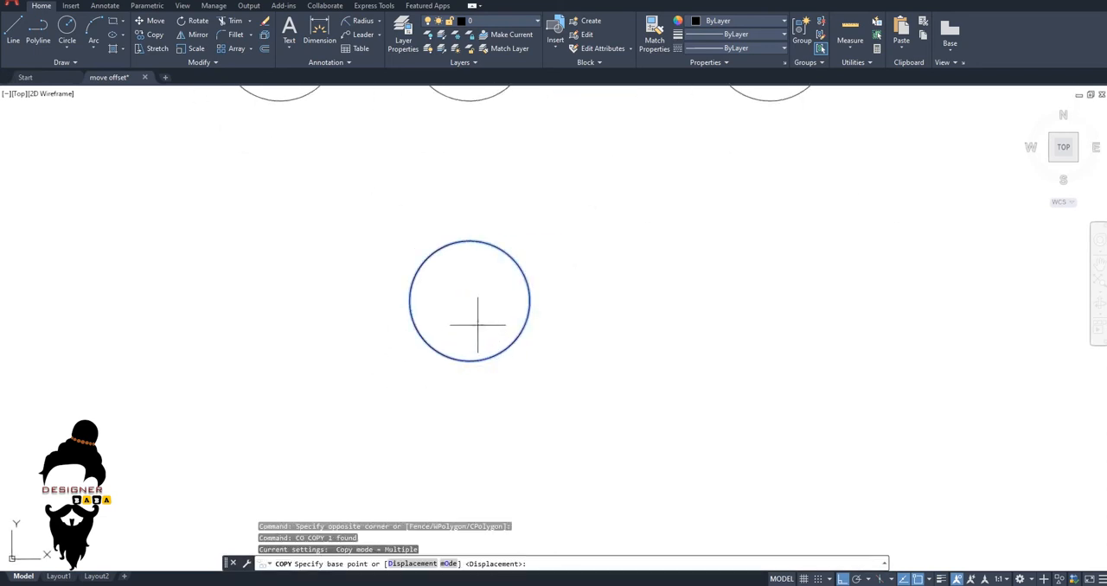
left_click(469, 301)
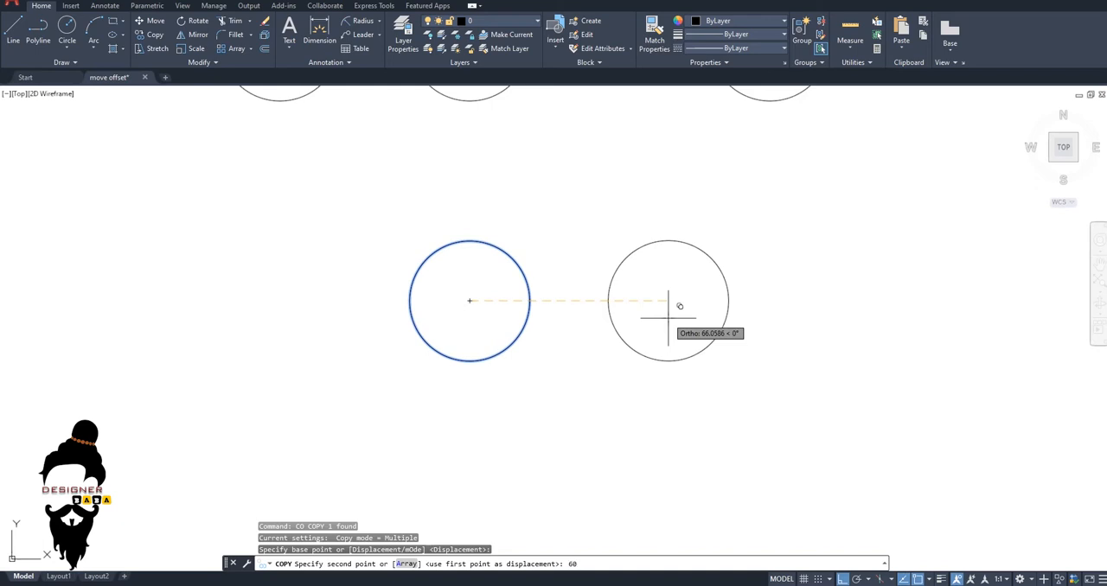
key("Return")
Place further copies of the lower circle 120, 180, 240 and 300 units to the right of its centre.
type("12")
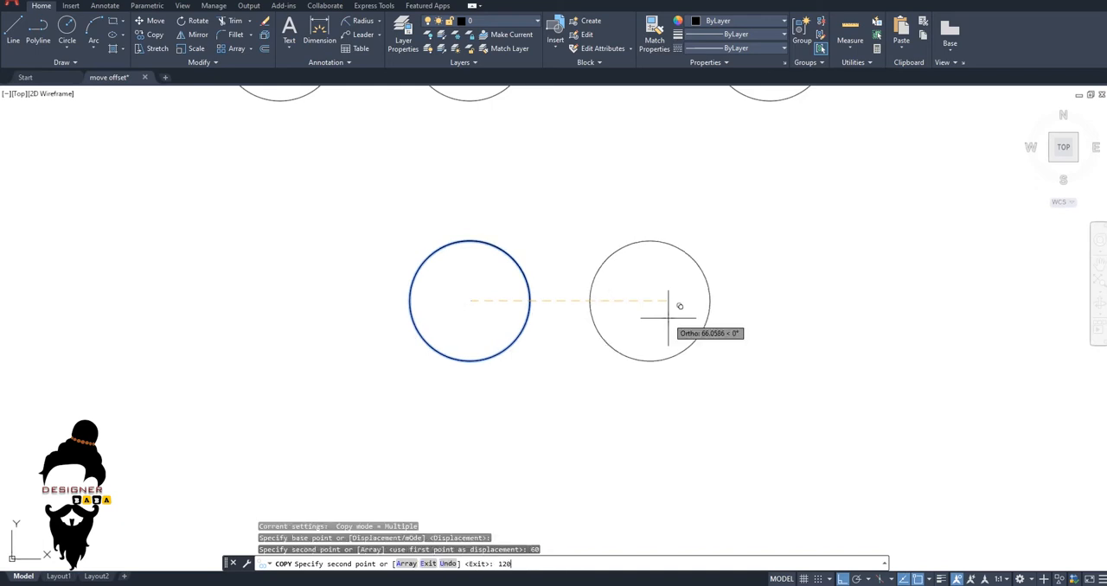
key("Return")
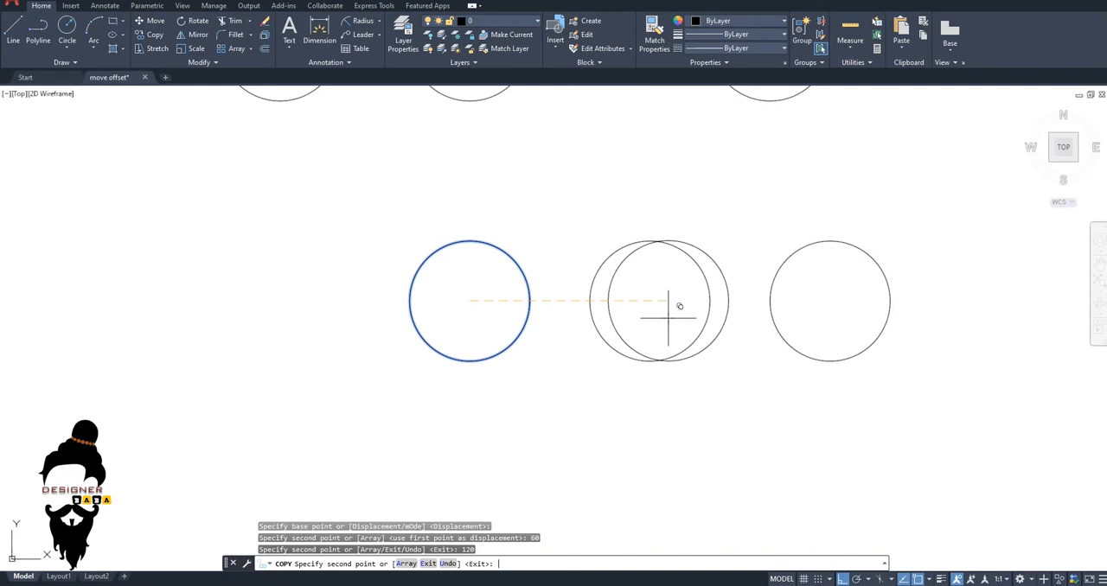
type("180")
key("Return")
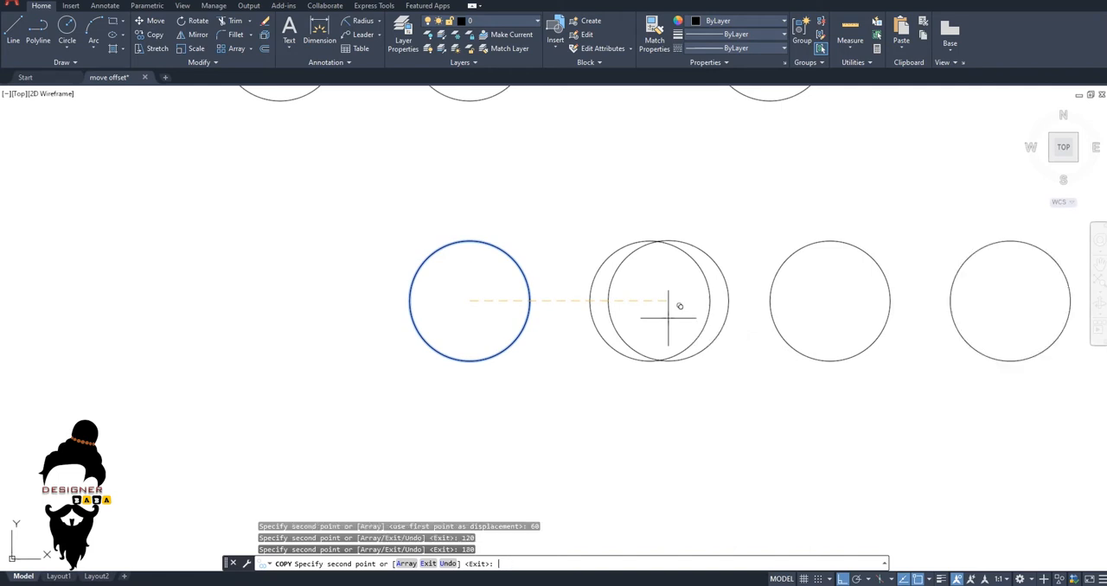
type("240")
key("Return")
type("300")
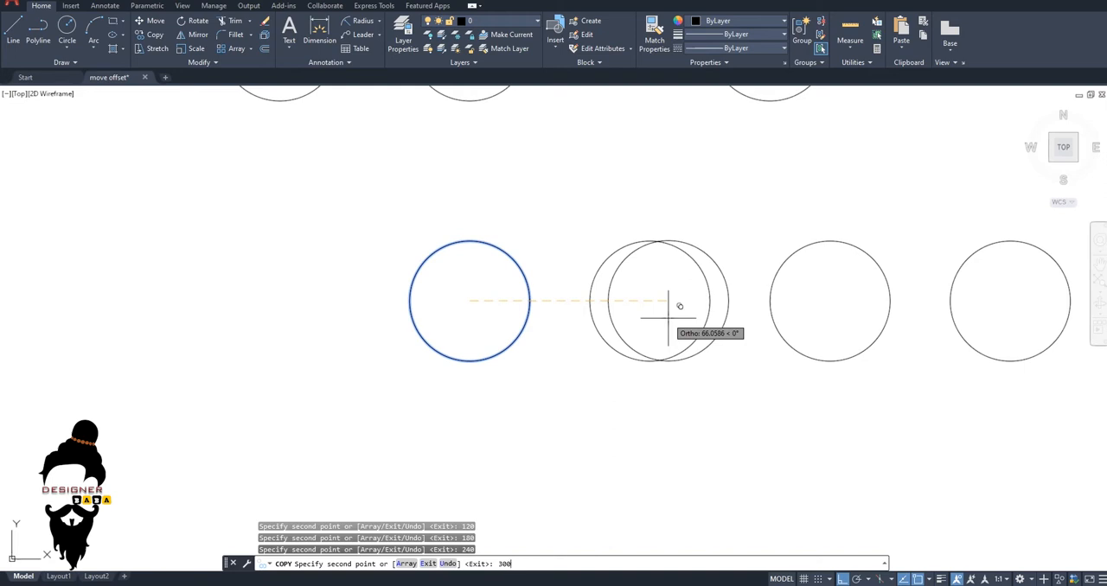
key("Return")
scroll(683, 324, "down", 4)
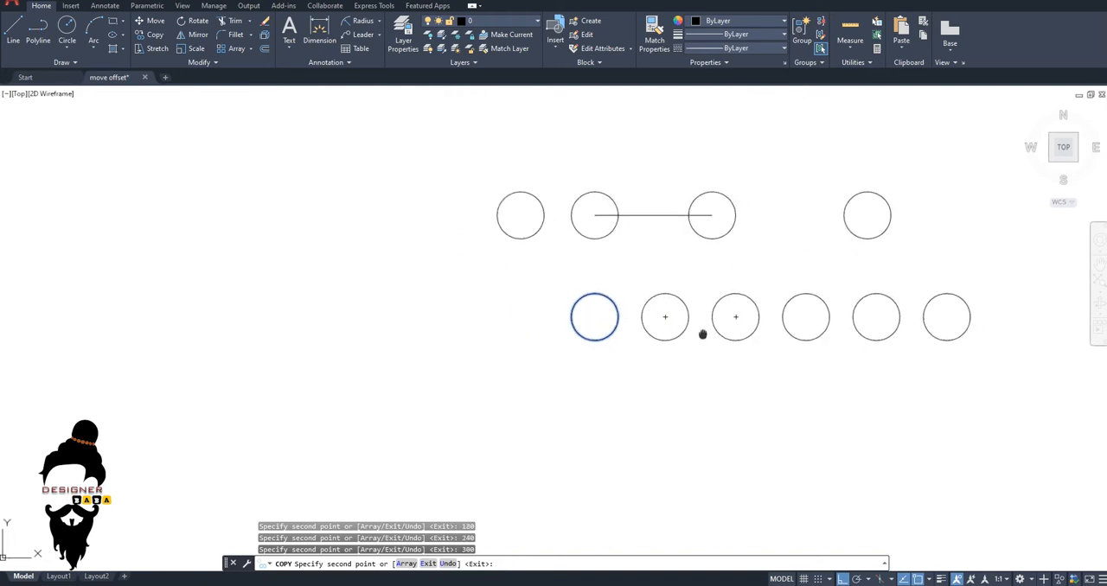
middle_click_drag(702, 333, 583, 337)
key("Escape")
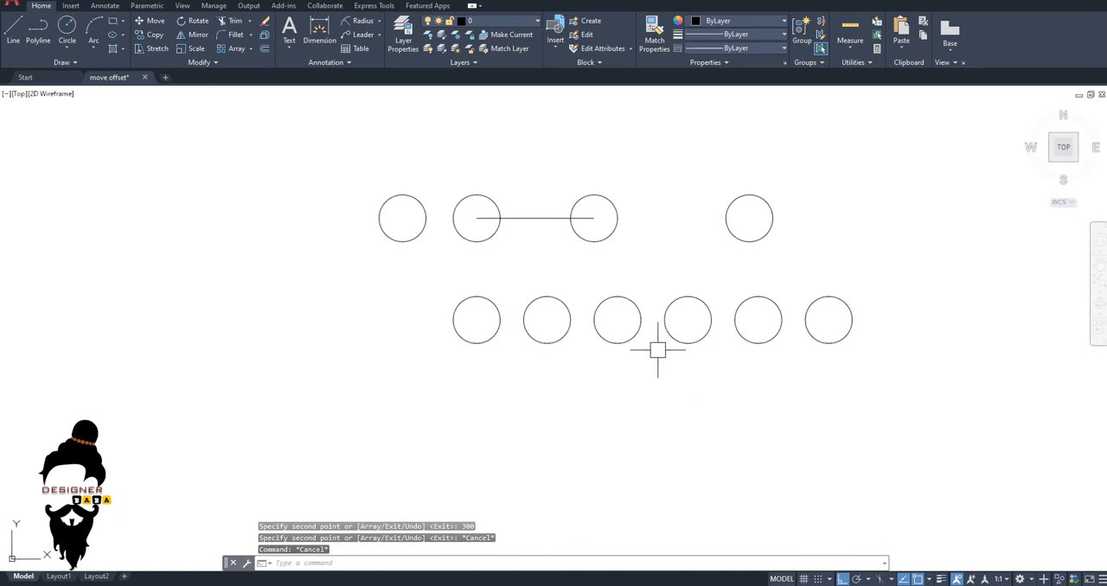
Copy the first circle of the six-circle row straight down to a free point below the row.
scroll(653, 354, "down", 2)
middle_click_drag(639, 360, 460, 261)
scroll(531, 279, "up", 4)
key("Escape")
key("Escape")
left_click(340, 282)
left_click(280, 198)
middle_click_drag(300, 293, 300, 275)
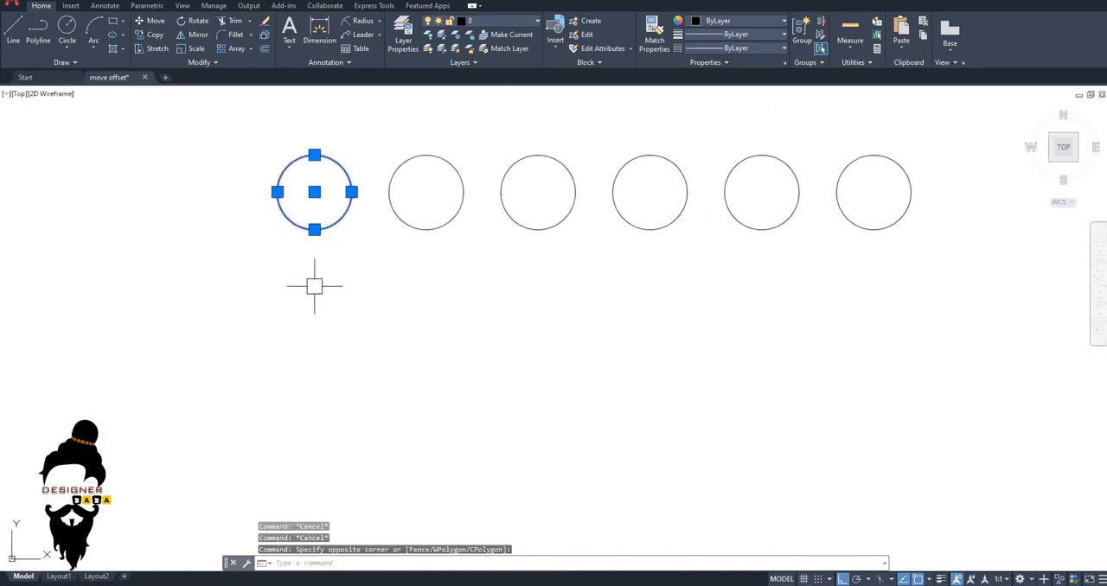
type("co")
key("Return")
left_click(479, 316)
middle_click_drag(482, 400, 551, 224)
left_click(505, 364)
key("Escape")
key("Escape")
key("Escape")
key("Escape")
Start an array copy of the new lower circle from its centre, with 15 items.
type("c")
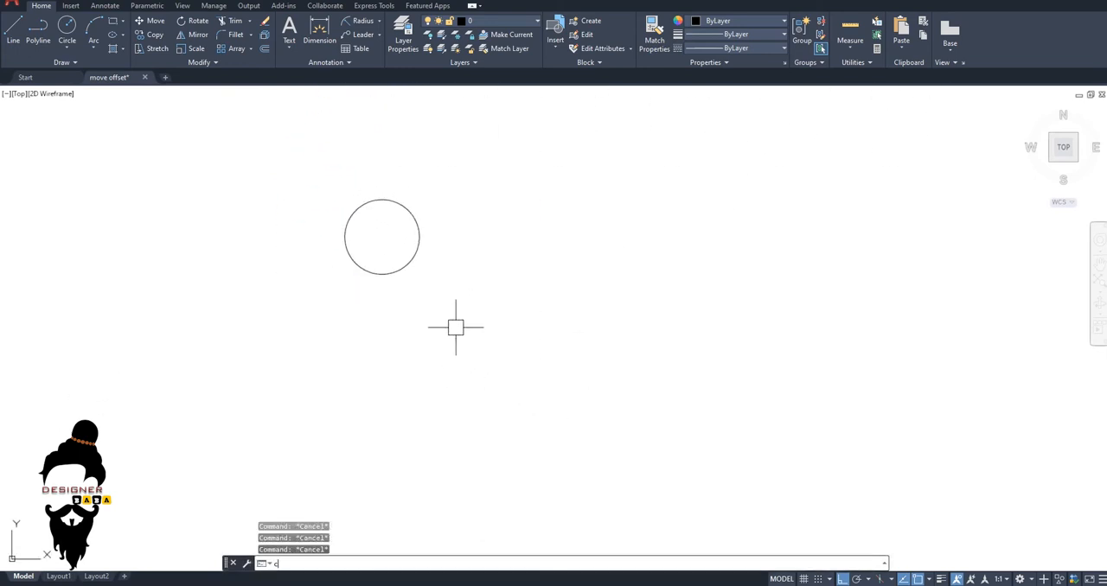
type("o")
key("Return")
left_click(410, 259)
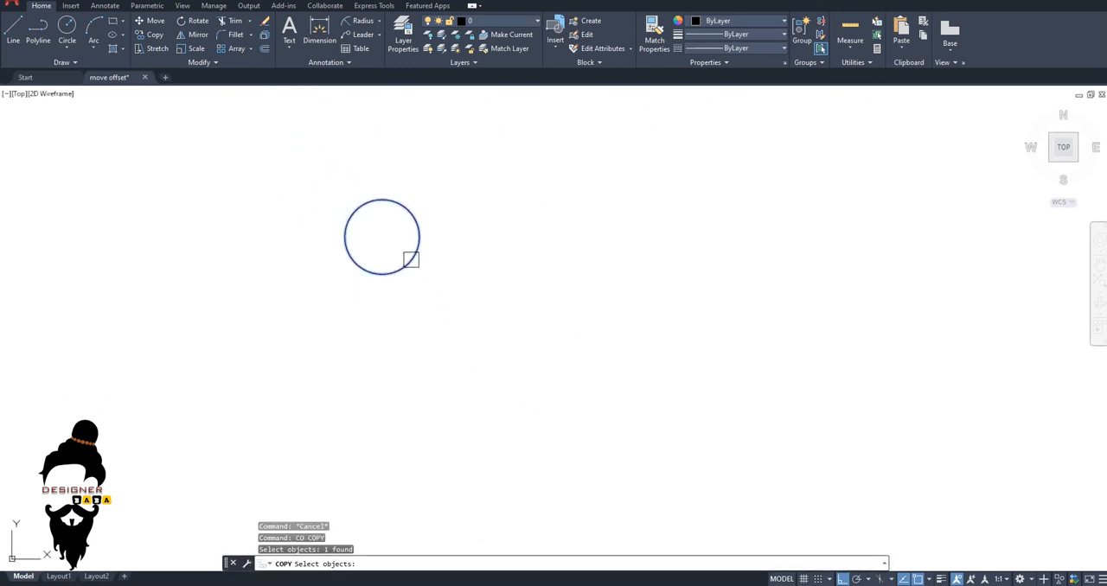
key("Return")
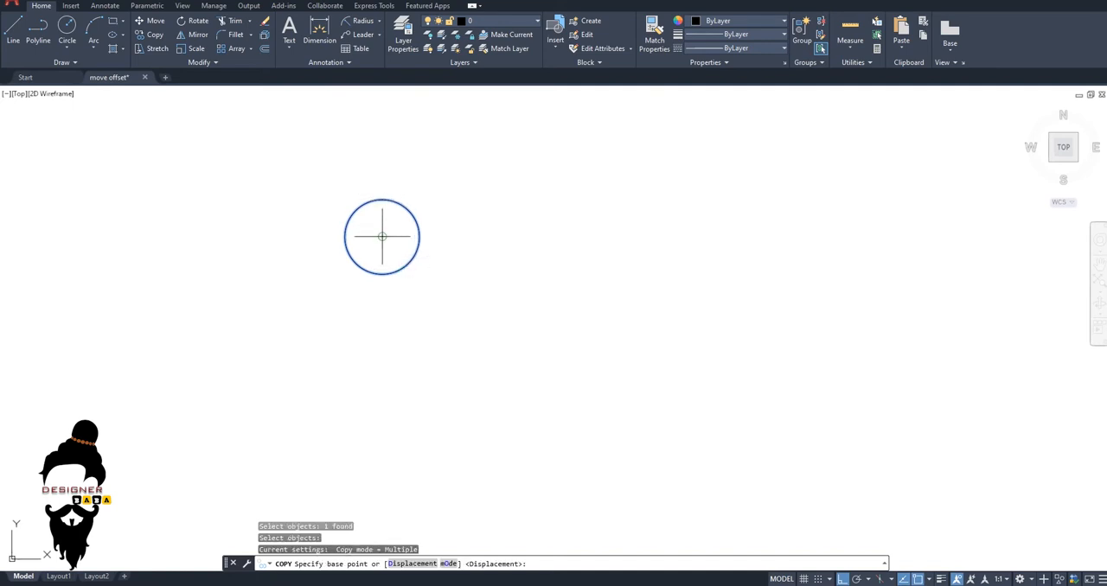
left_click(382, 237)
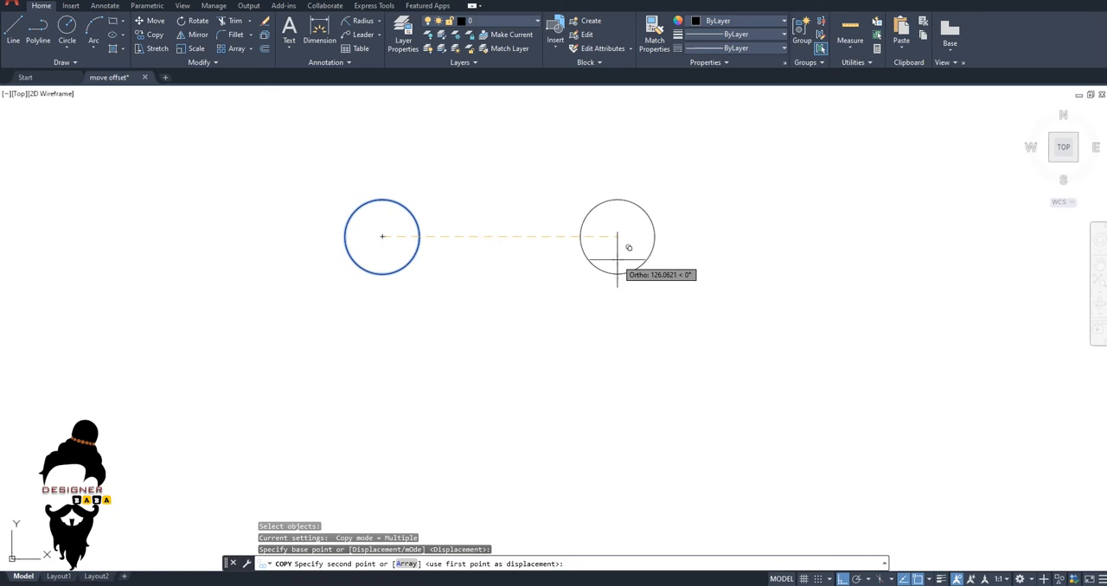
type("a")
key("Return")
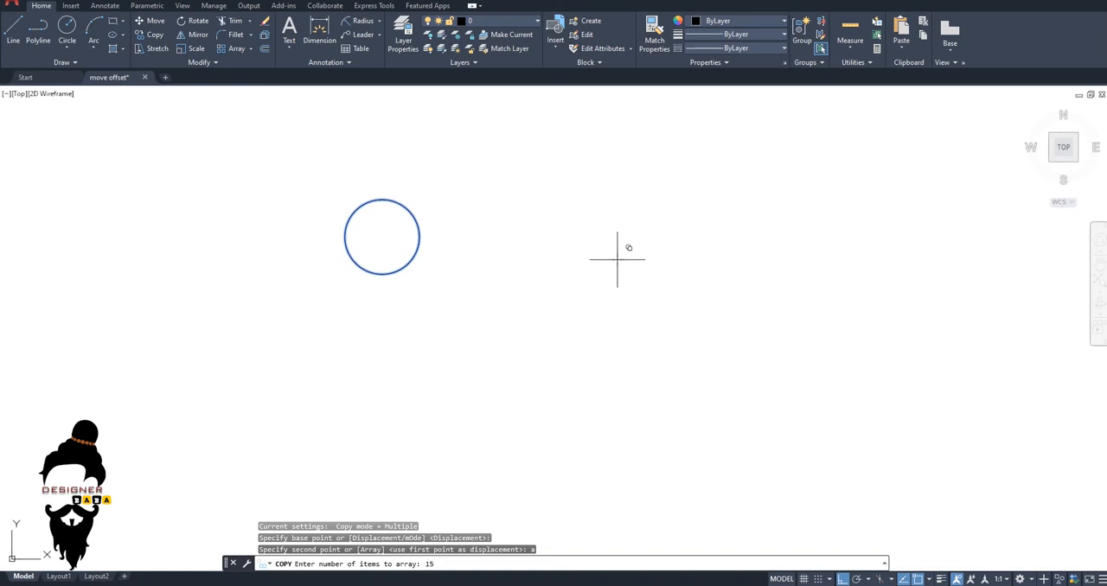
key("Return")
Space the arrayed circles 50 units apart in a horizontal row to the right and finish copying.
scroll(605, 298, "down", 4)
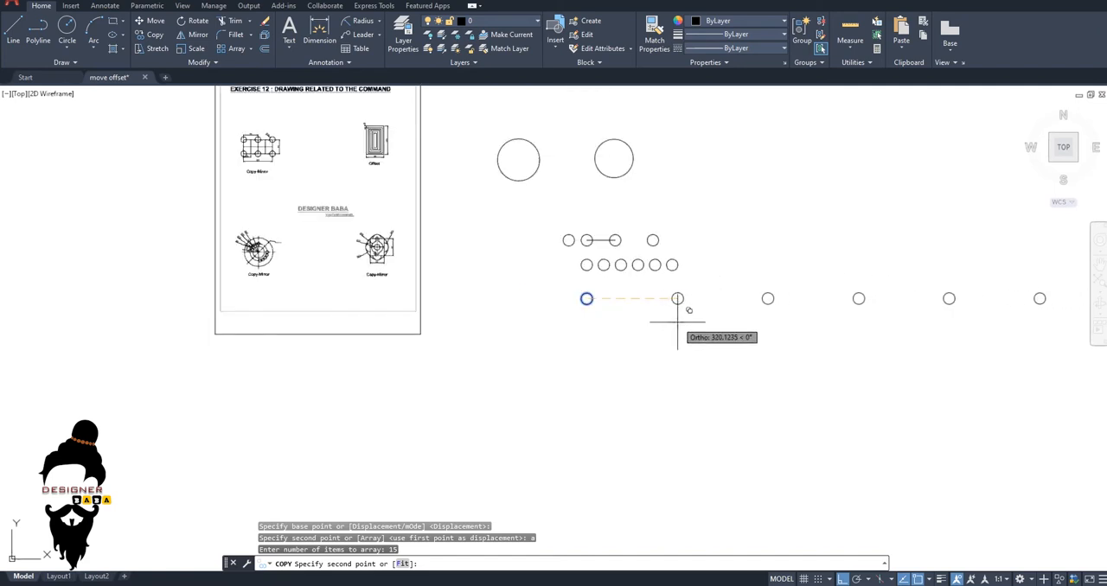
middle_click_drag(651, 308, 510, 296)
scroll(497, 294, "up", 2)
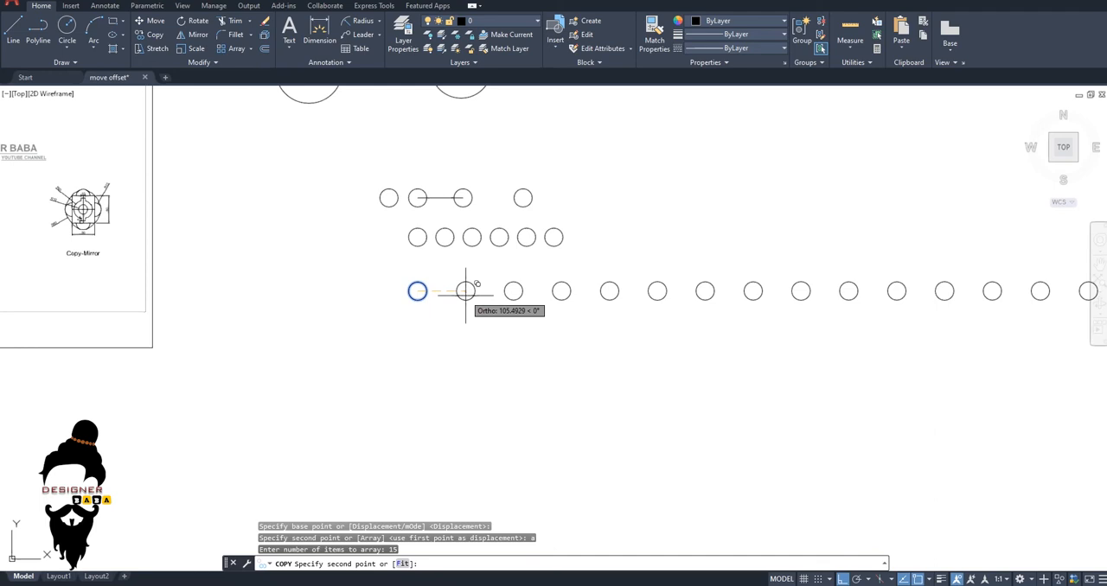
scroll(463, 290, "up", 4)
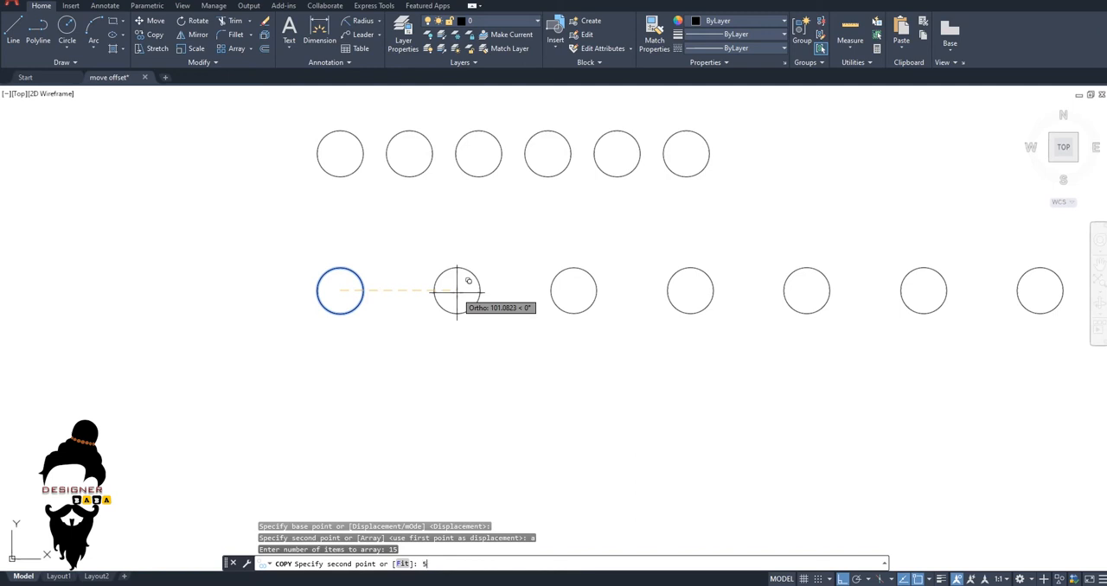
key("Return")
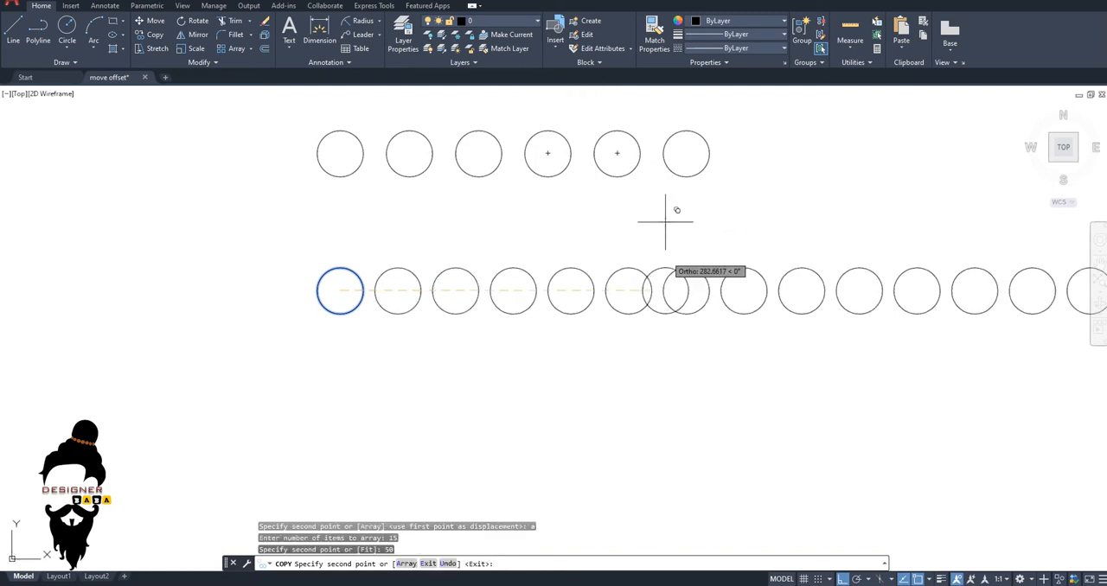
scroll(665, 286, "down", 3)
key("Escape")
key("Escape")
key("Escape")
Measure the centre-to-centre distance between the first two circles of the arrayed row.
scroll(555, 303, "up", 5)
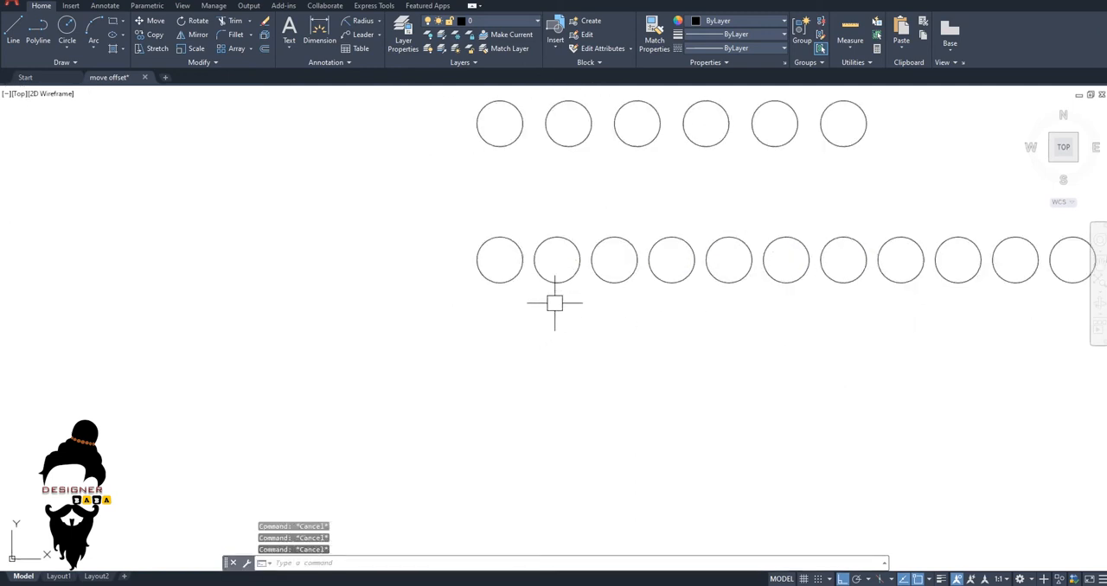
type("di")
key("Return")
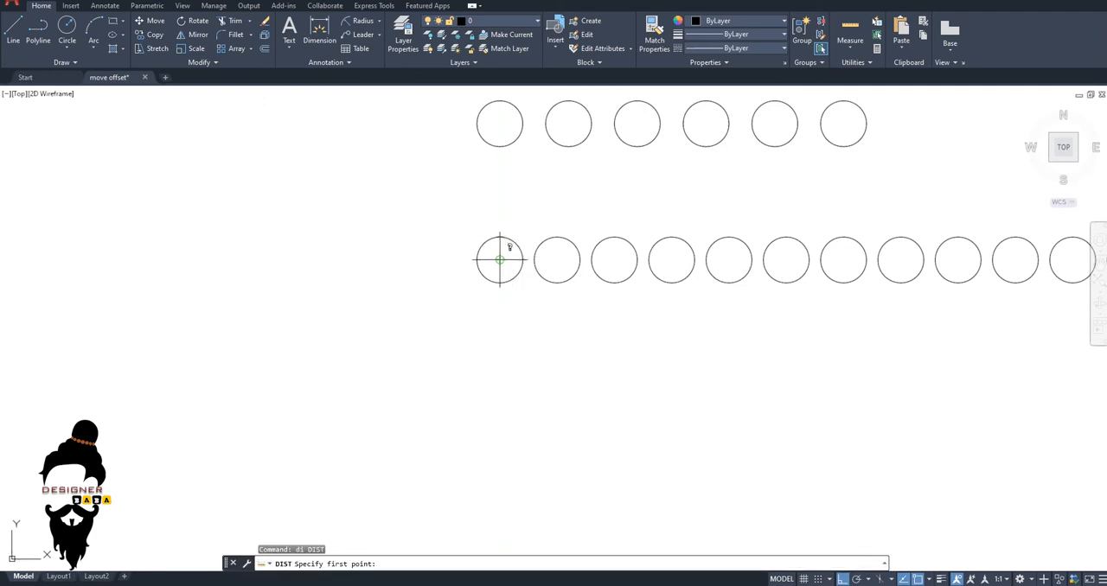
left_click(501, 259)
left_click(556, 260)
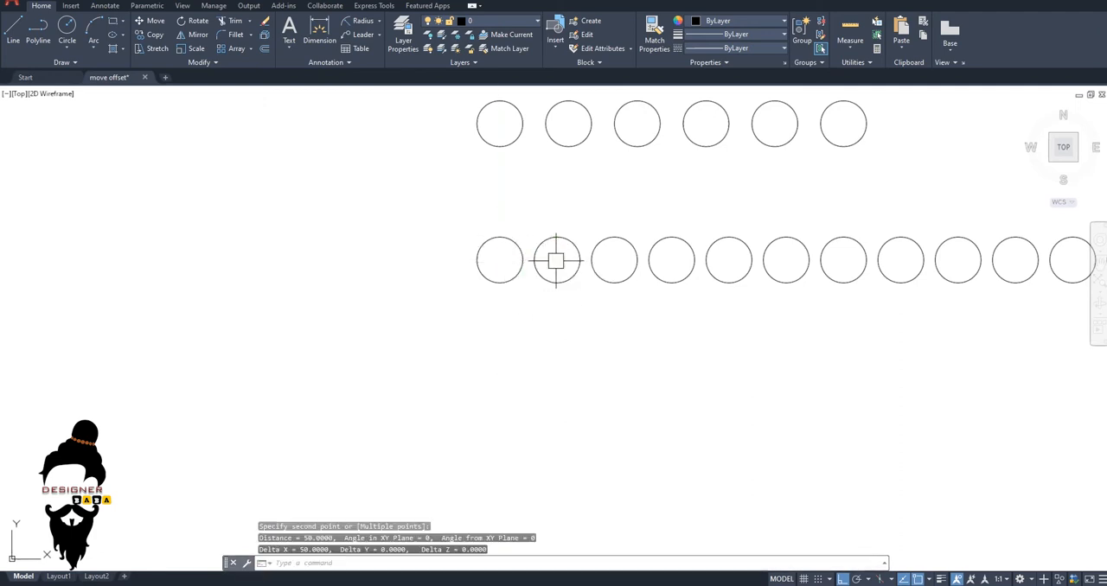
middle_click_drag(572, 348, 505, 346)
key("Escape")
key("Escape")
Copy the first circle of the 15-circle row straight down to a free point below it.
left_click(471, 281)
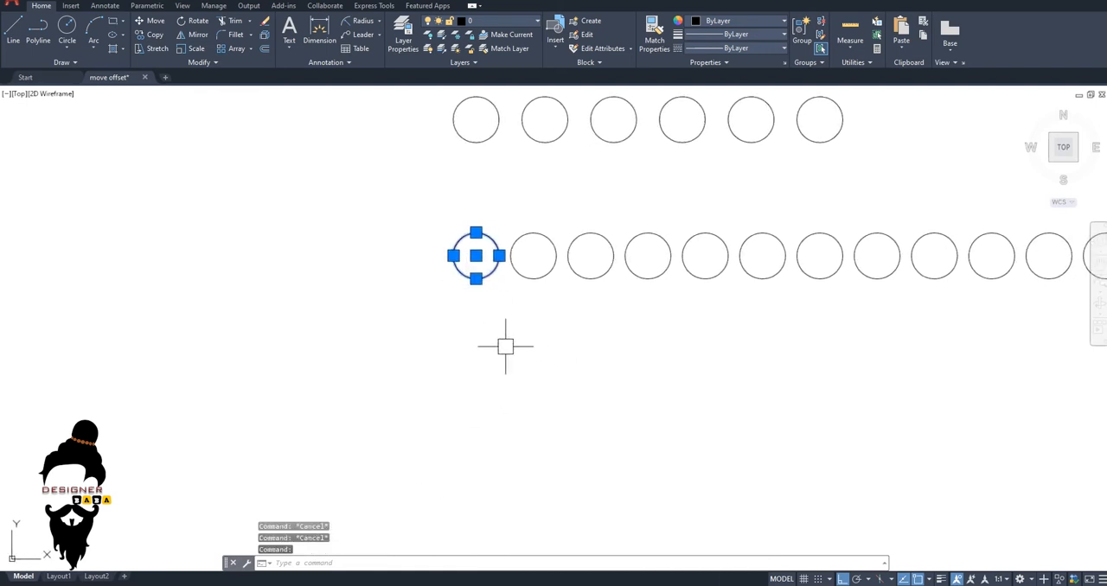
type("co")
key("Return")
left_click(544, 341)
left_click(554, 434)
key("Escape")
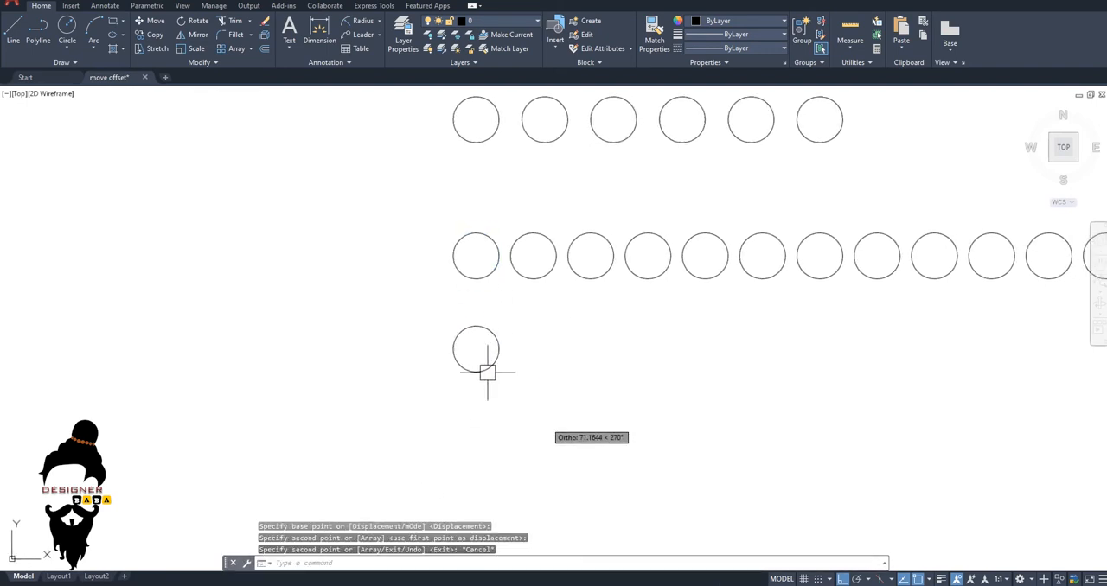
key("Escape")
Begin another array copy, using the circle below the 15-circle row, its centre as base point and 15 items.
scroll(483, 370, "down", 2)
type("co")
key("Return")
left_click(481, 342)
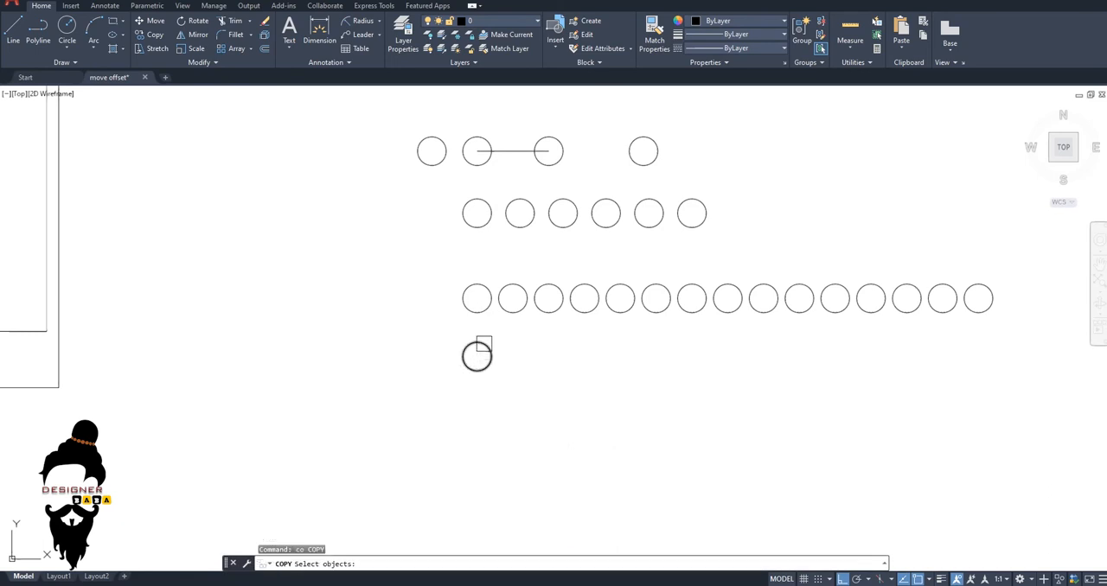
key("Return")
left_click(476, 356)
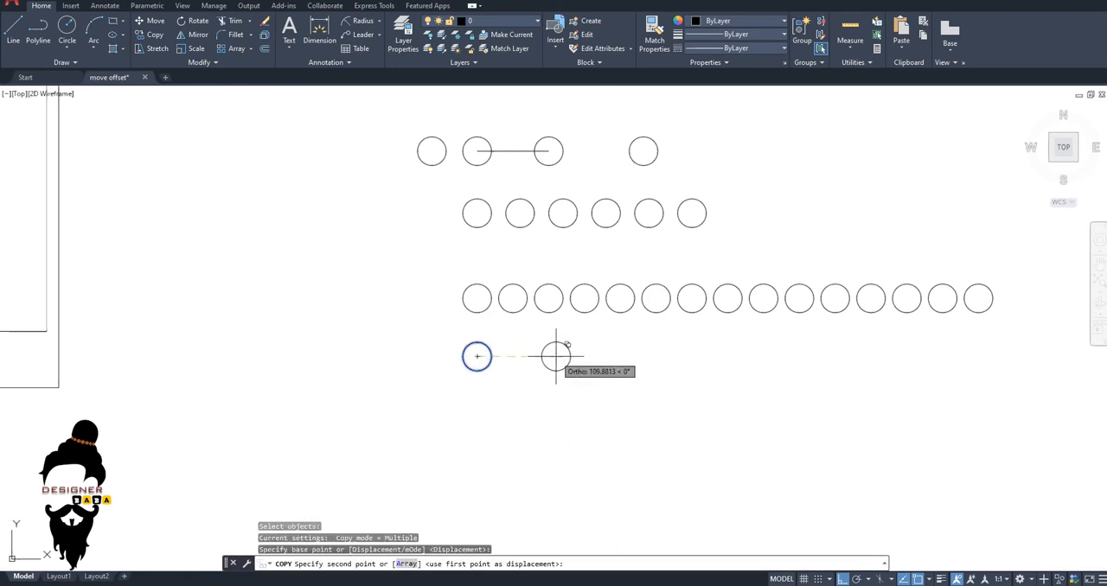
type("a")
key("Return")
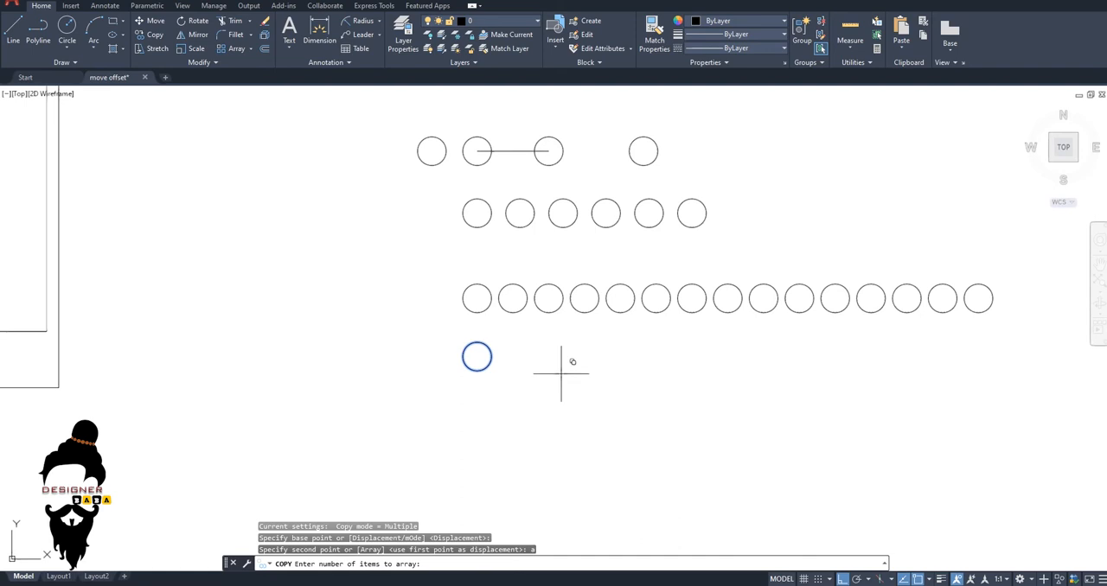
key("Return")
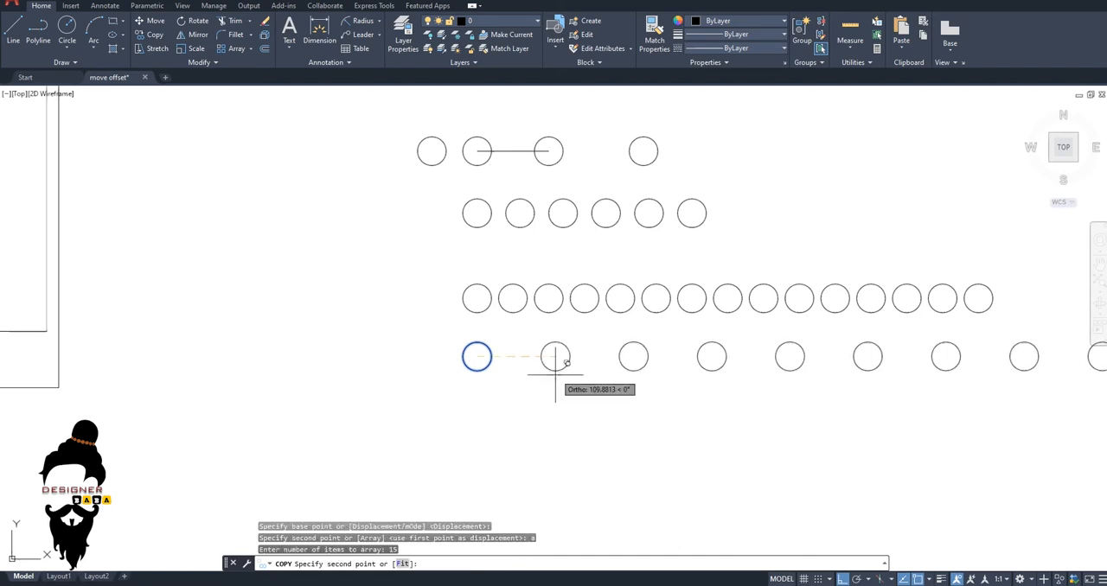
Fit the arrayed circles within a total distance of 700 units to the right using the Fit option.
scroll(605, 381, "down", 2)
middle_click_drag(662, 400, 535, 404)
scroll(493, 389, "down", 4)
scroll(480, 380, "up", 4)
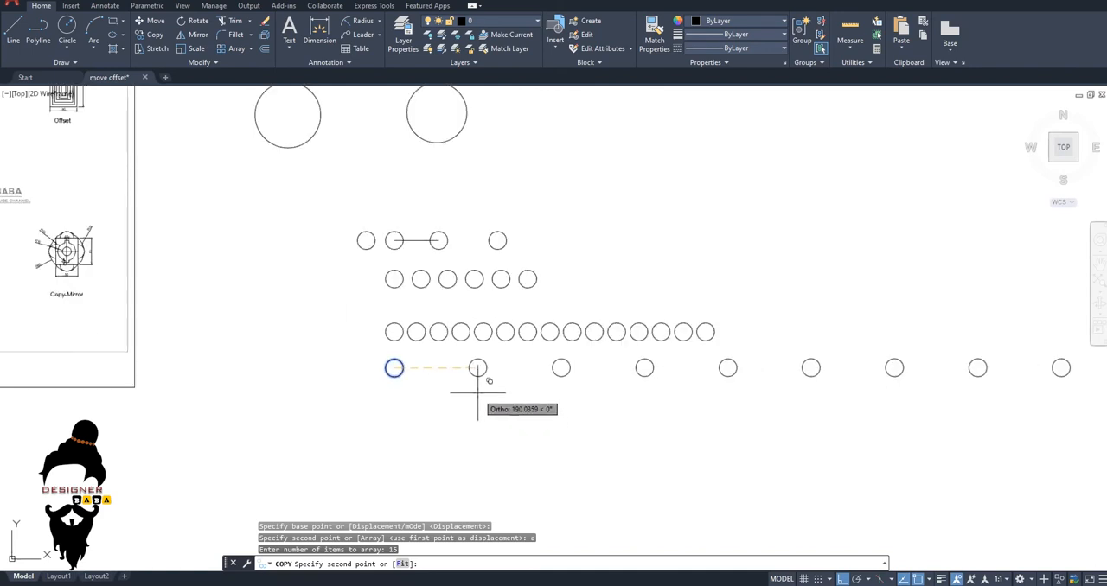
scroll(415, 337, "up", 2)
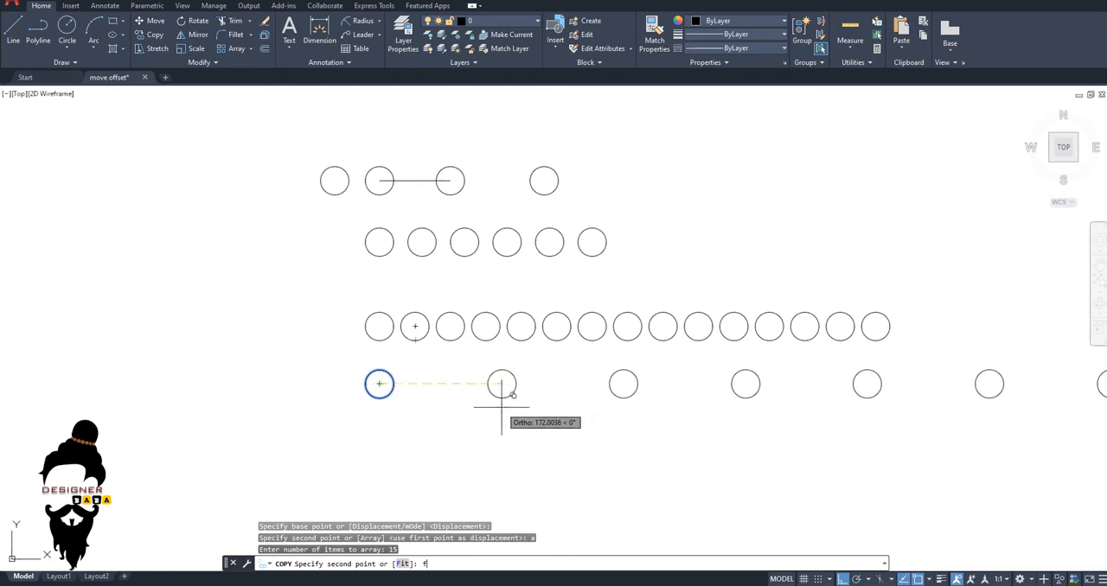
key("Return")
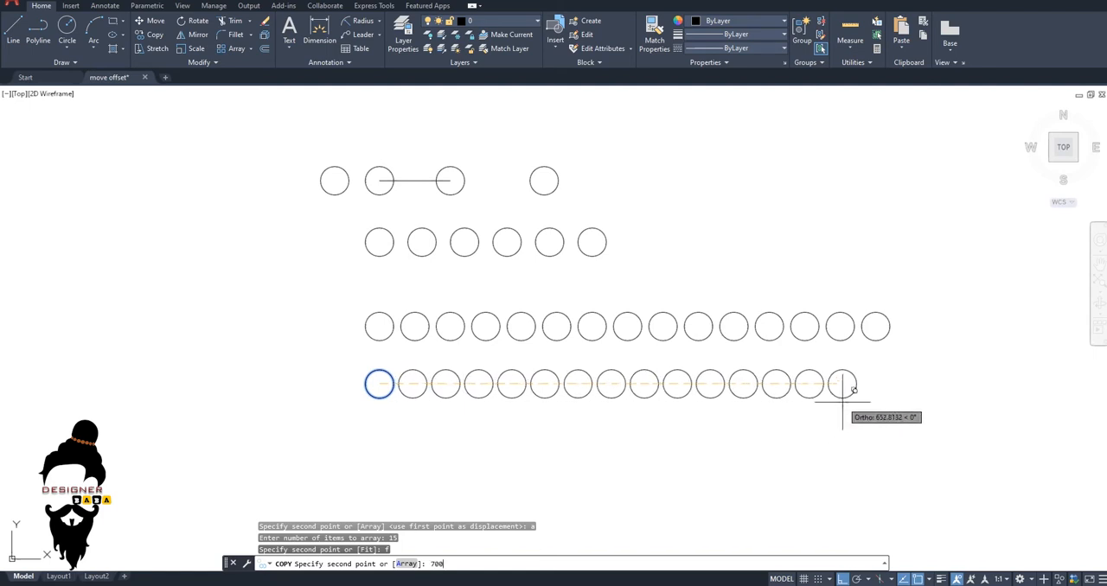
key("Return")
key("Escape")
key("Escape")
key("Escape")
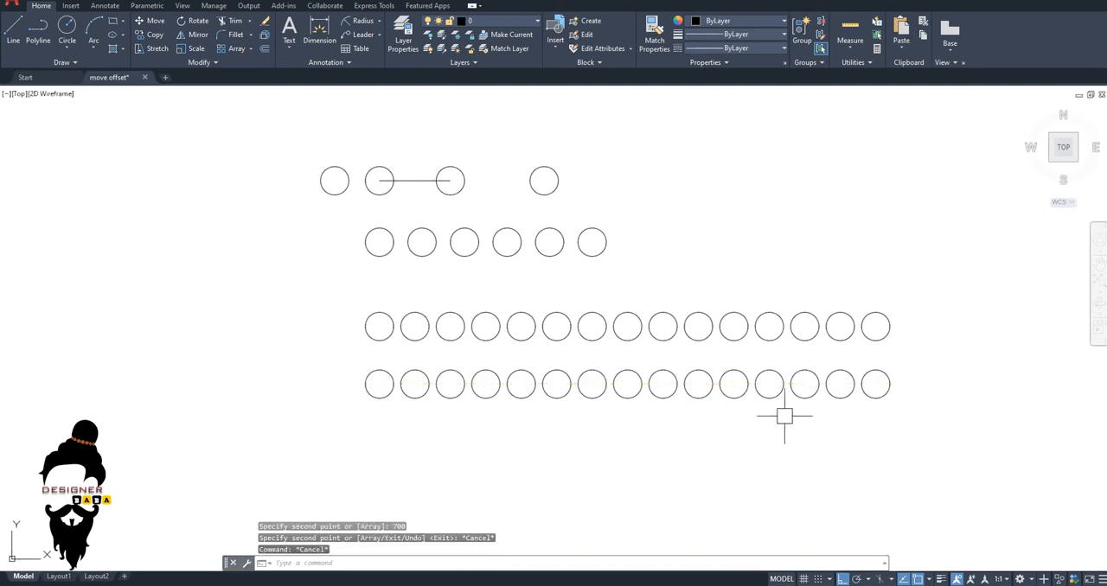
Measure the distance from the centre of the first circle to the centre of the last in the bottom row.
type("d")
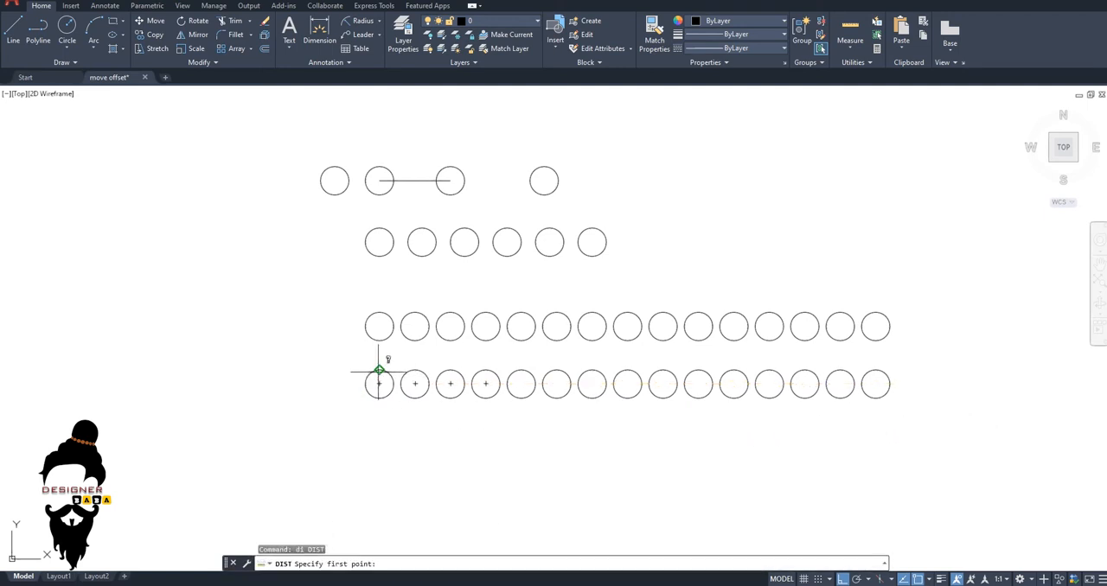
left_click(379, 384)
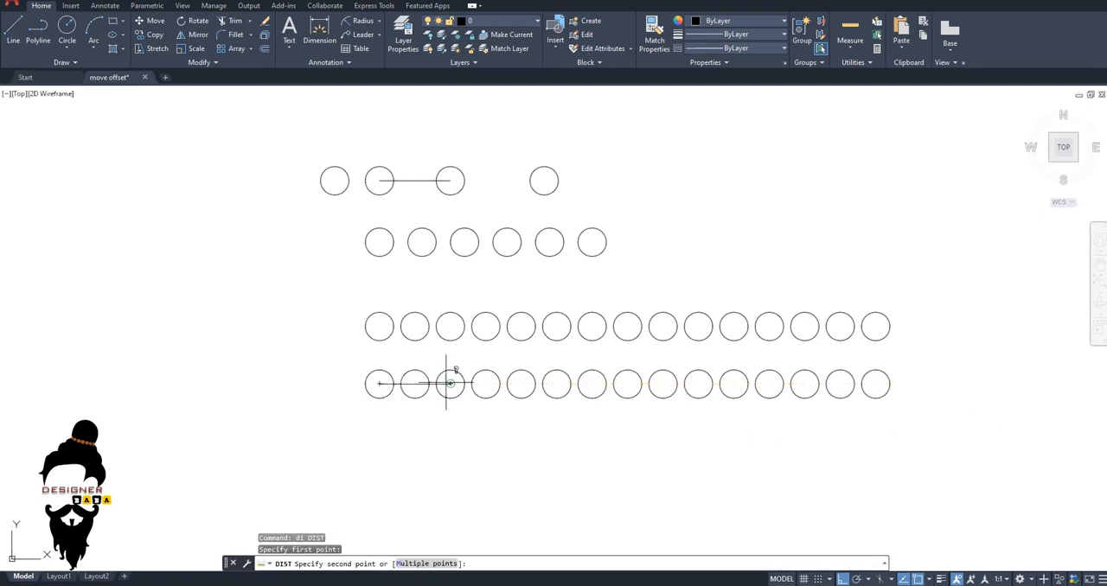
left_click(877, 380)
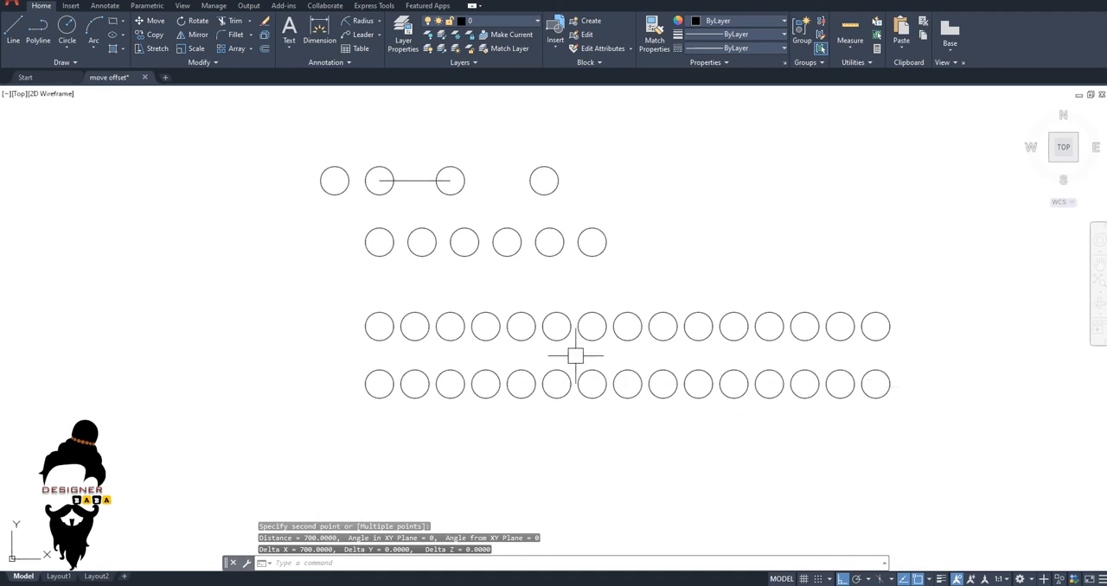
scroll(578, 337, "down", 4)
scroll(502, 259, "up", 2)
key("Escape")
key("Escape")
key("Escape")
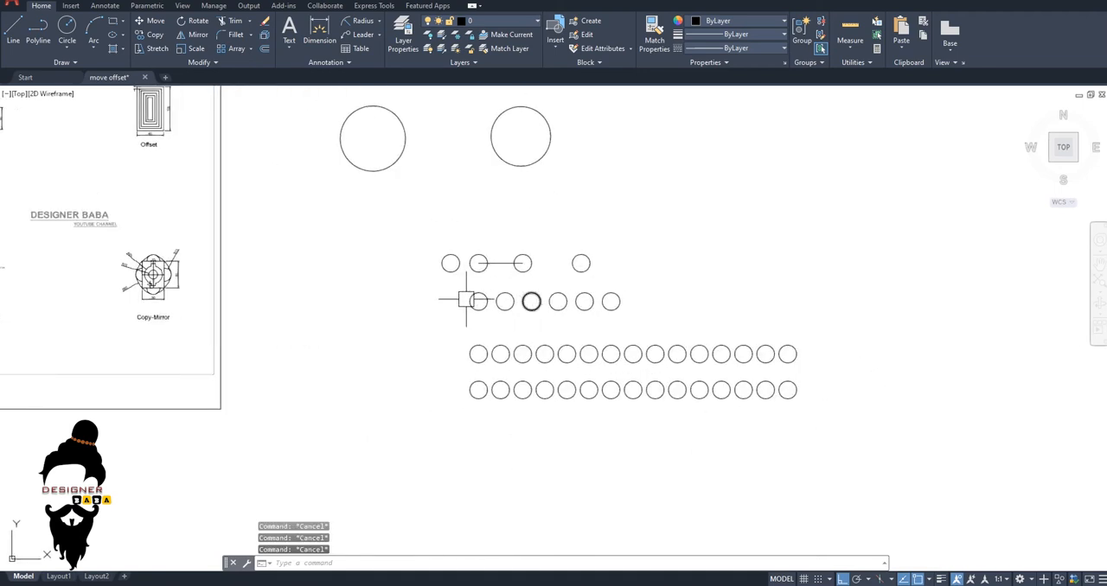
scroll(449, 229, "up", 4)
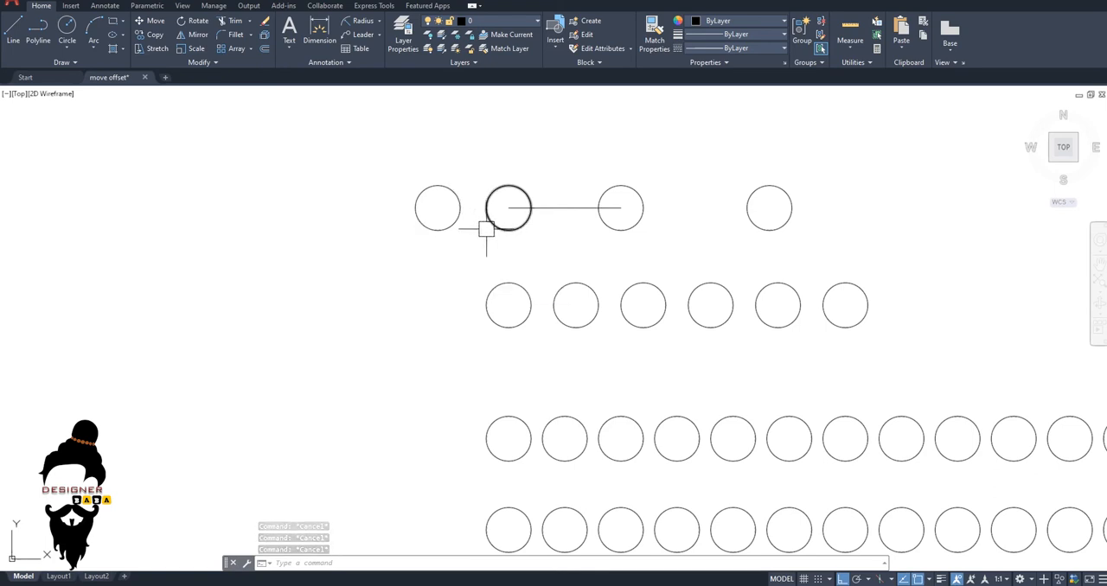
scroll(487, 229, "down", 2)
middle_click_drag(500, 277, 523, 284)
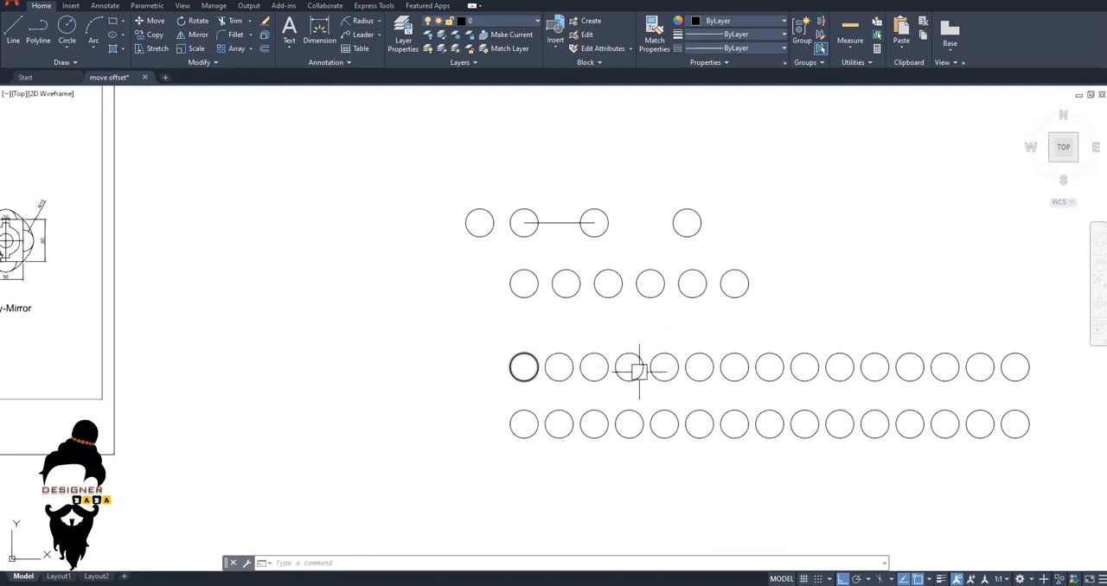
scroll(664, 368, "down", 3)
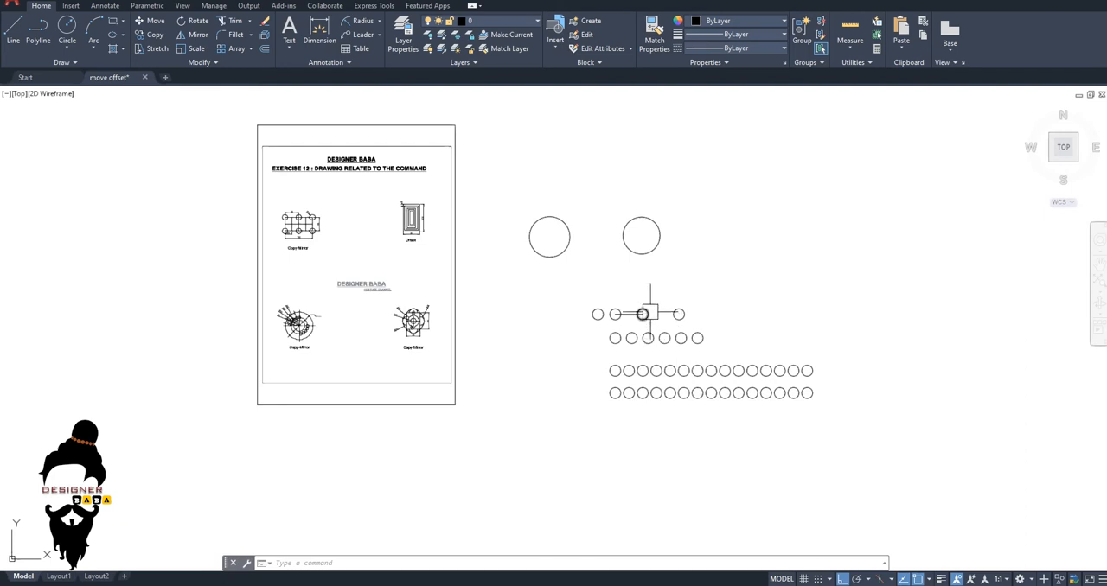
middle_click_drag(643, 314, 611, 308)
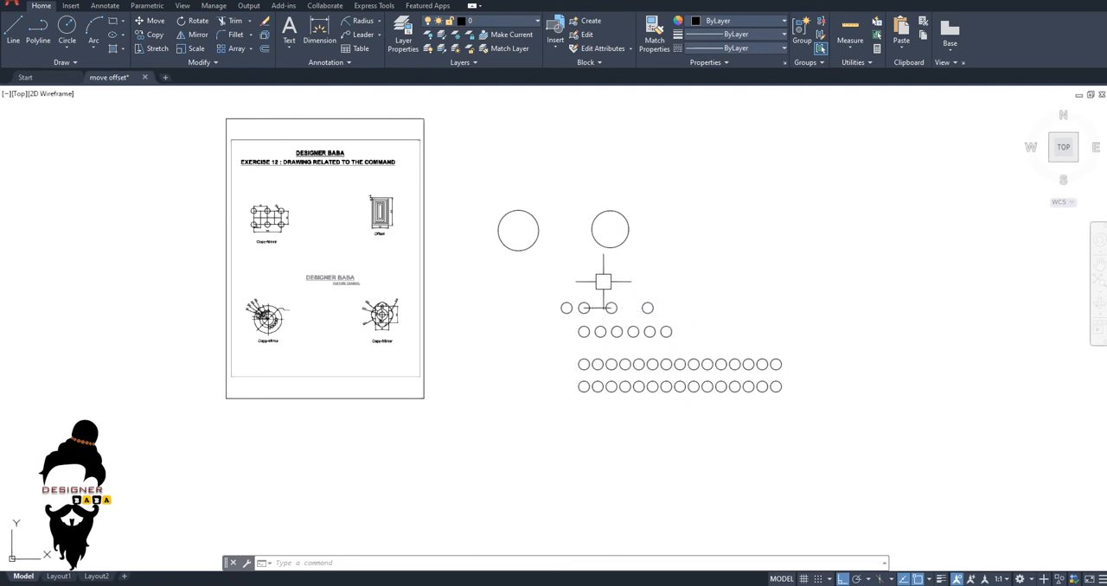
Move the isolated small circle at the end of the upper row from its centre onto the bottom quadrant of the second large circle.
scroll(587, 304, "up", 3)
scroll(588, 308, "up", 2)
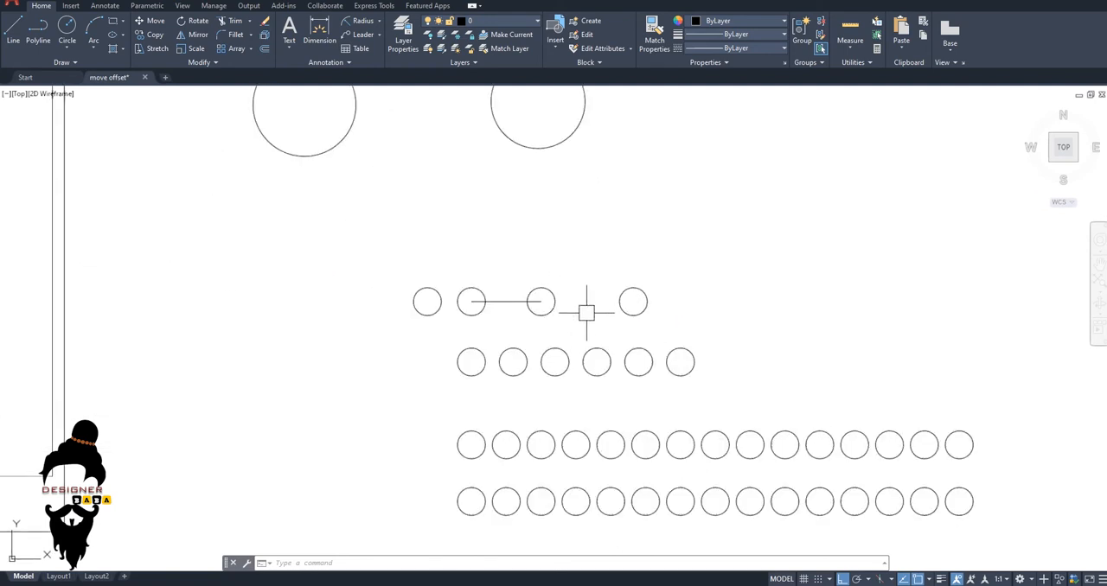
key("Escape")
key("Escape")
key("Escape")
type("m")
key("Return")
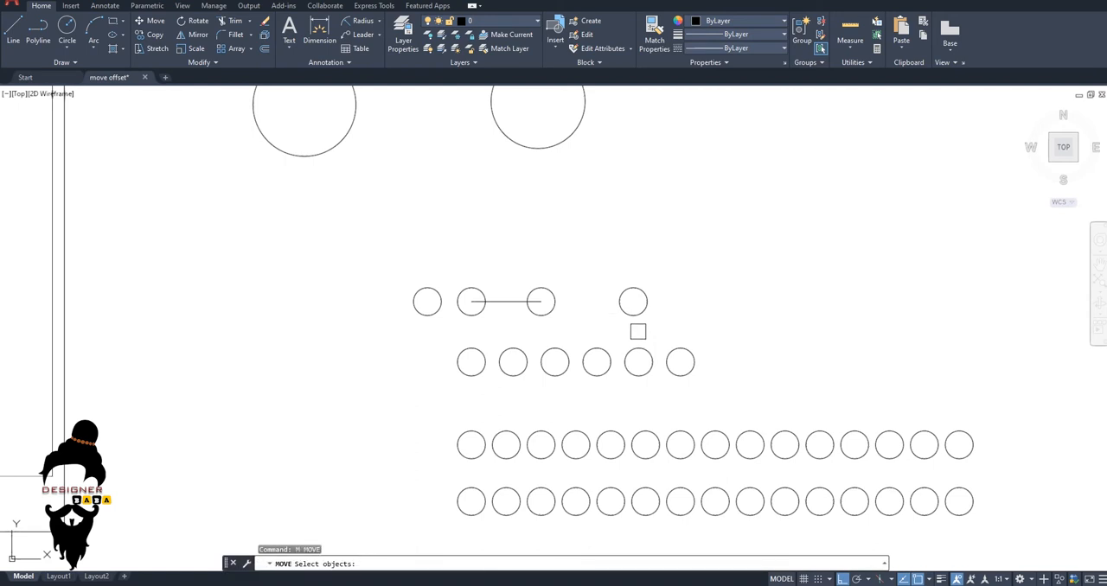
left_click(633, 297)
key("Return")
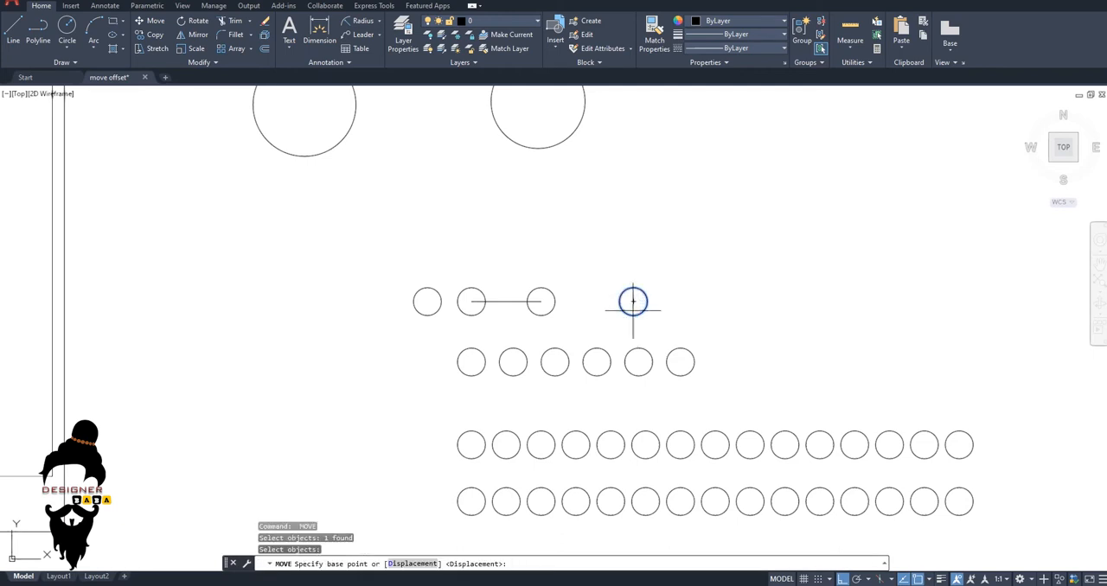
left_click(633, 300)
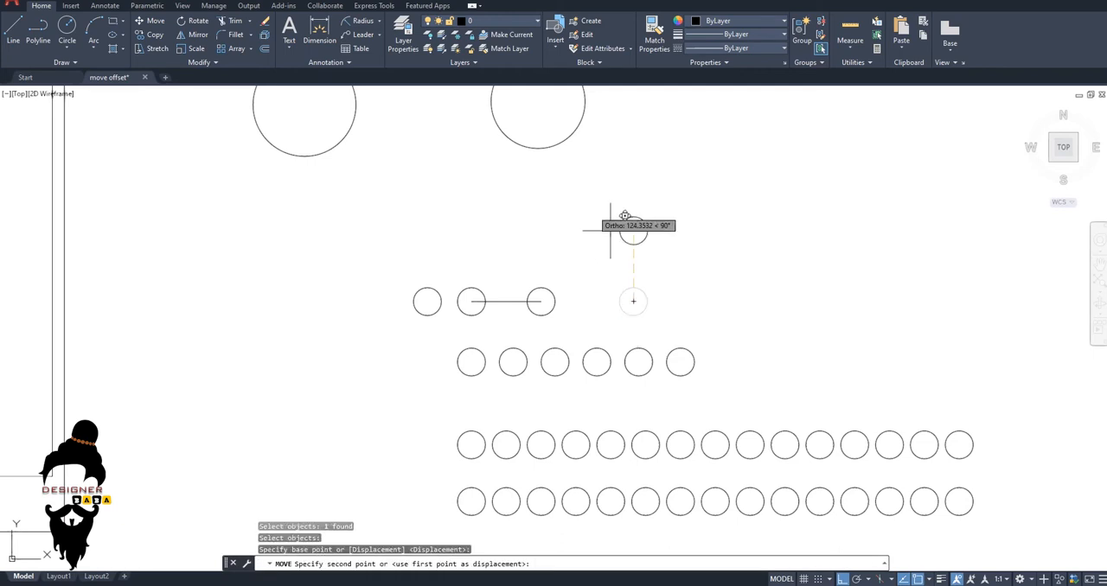
left_click(537, 149)
Move the fifth circle of the six-circle row from its centre onto the right quadrant of the second large circle.
middle_click_drag(625, 337, 626, 378)
key("Return")
left_click(632, 404)
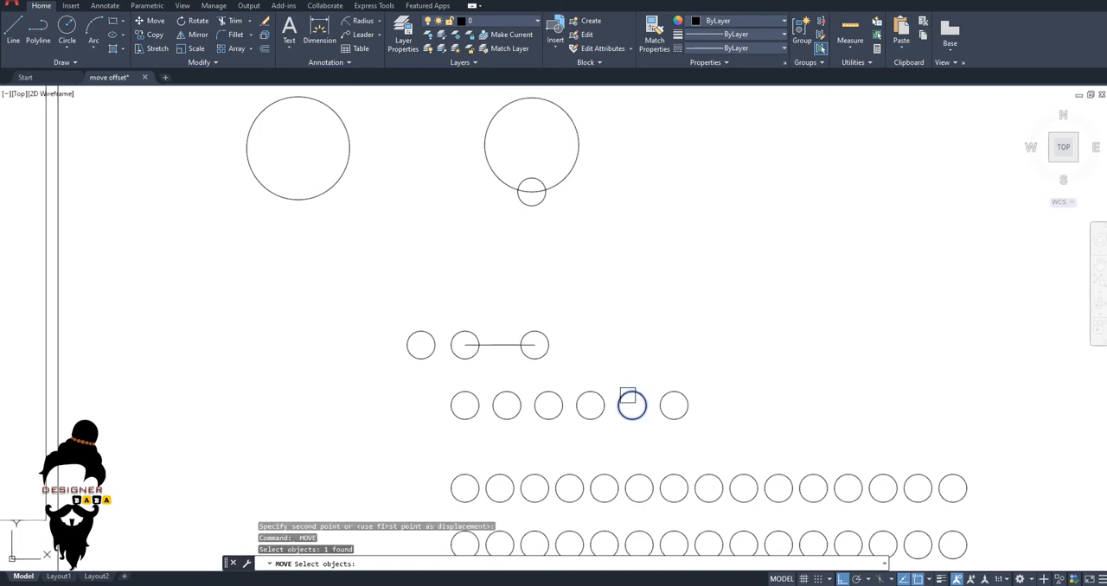
key("Return")
left_click(632, 405)
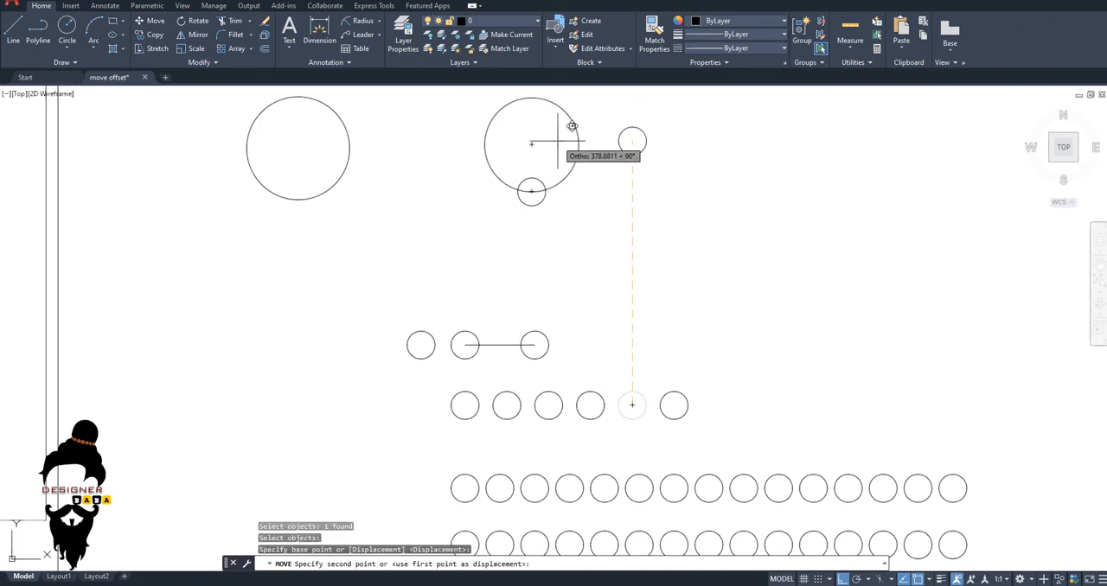
key("Escape")
Move the fourth circle of the same row from its centre onto the top quadrant of the second large circle.
key("Return")
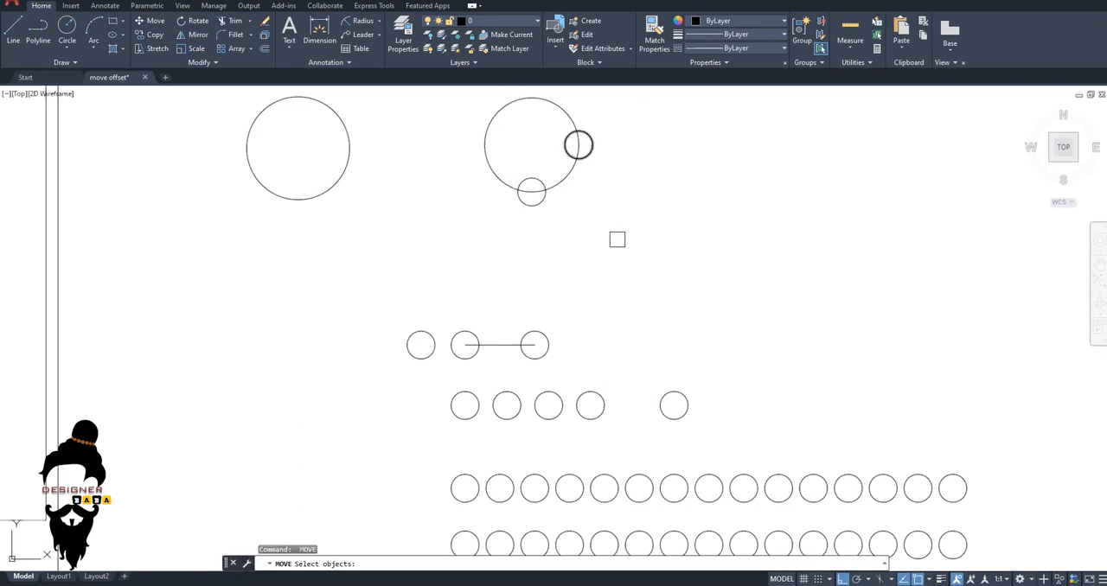
left_click(597, 403)
key("Return")
left_click(590, 405)
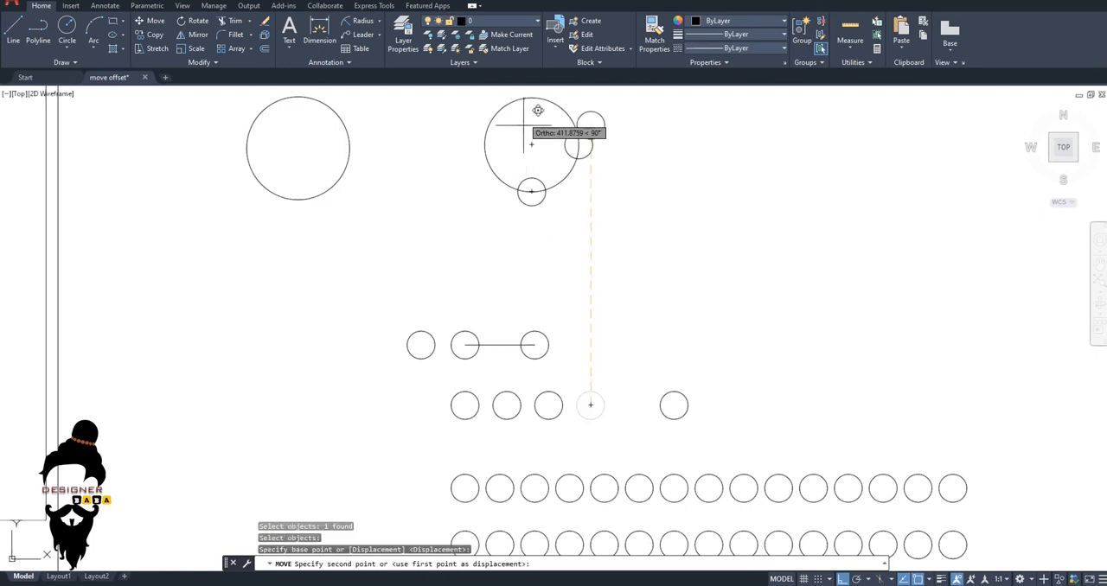
left_click(531, 98)
key("Escape")
key("Escape")
key("Escape")
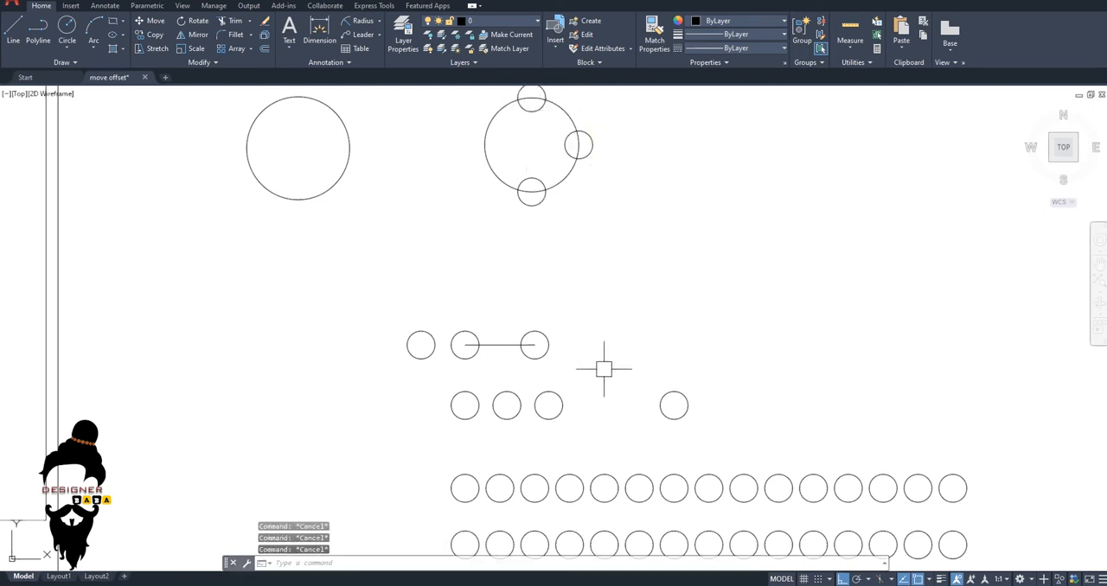
Move the last circle of that row from its centre onto the left quadrant of the second large circle.
type("m")
key("Return")
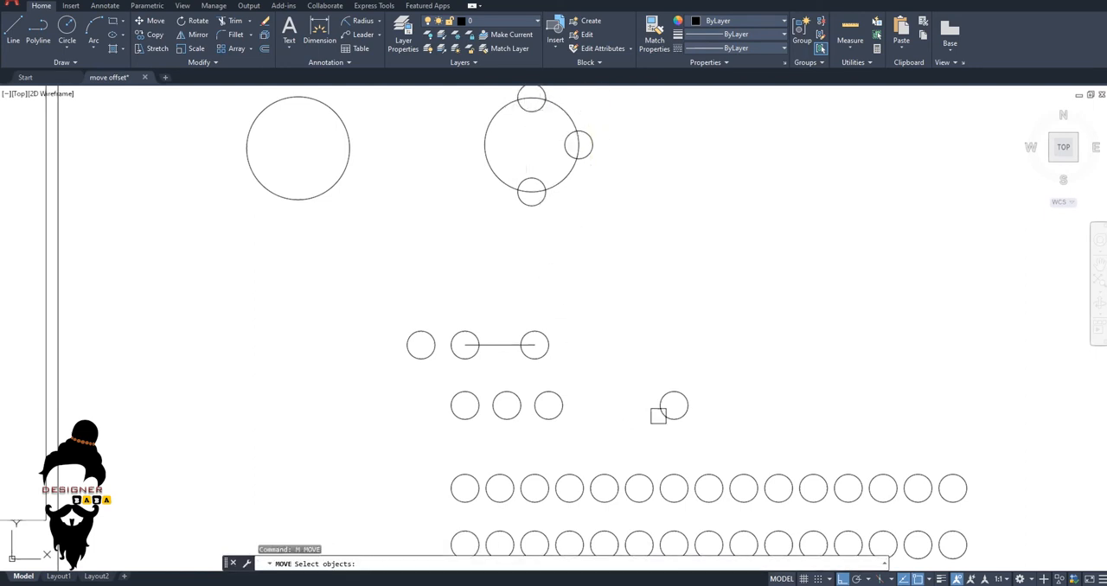
left_click(677, 388)
key("Return")
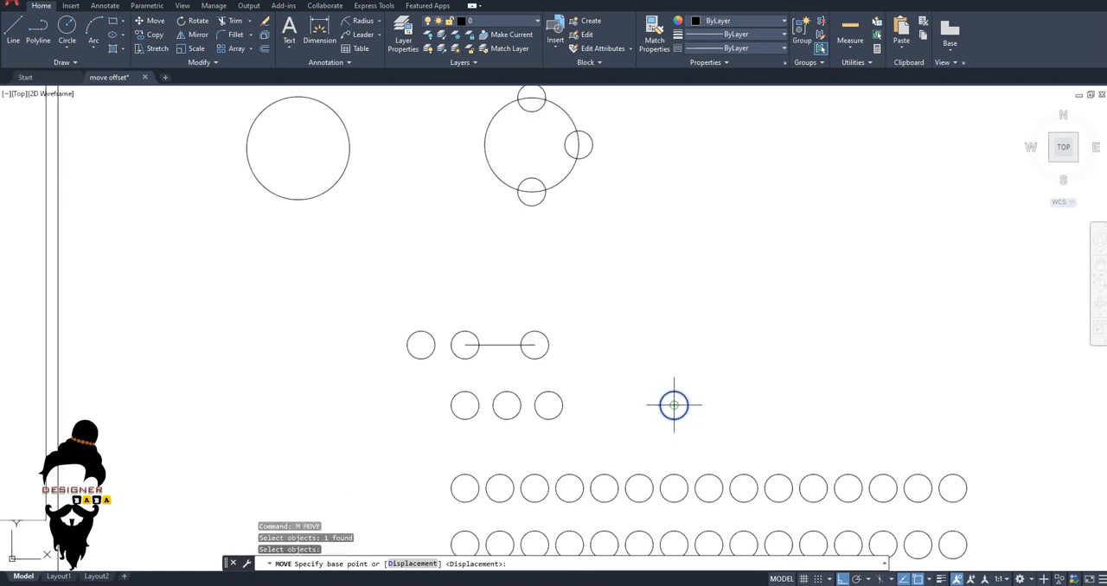
left_click(674, 404)
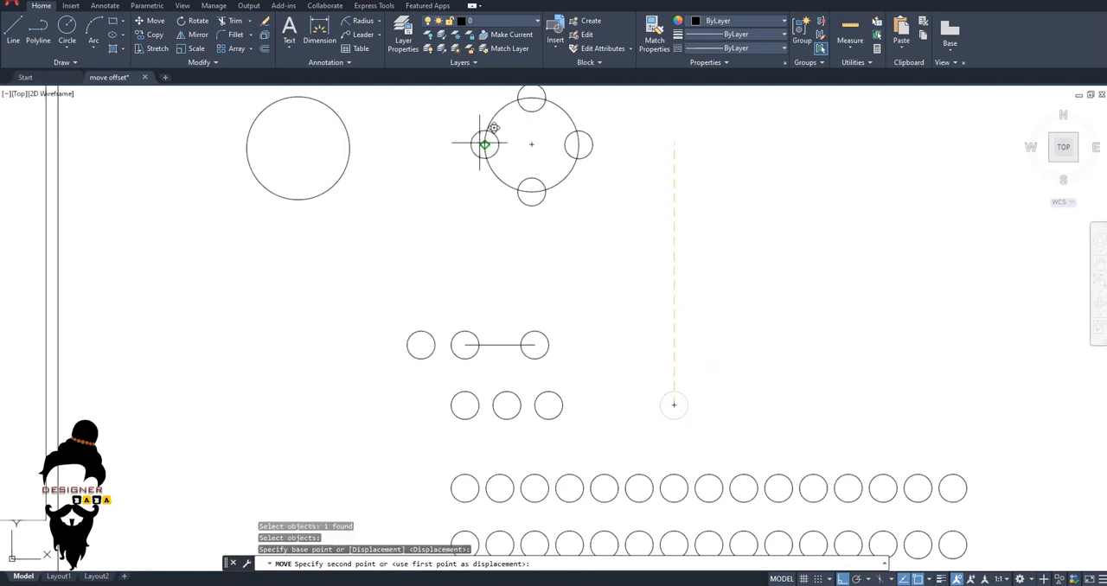
left_click(483, 146)
middle_click_drag(582, 242, 620, 277)
key("Escape")
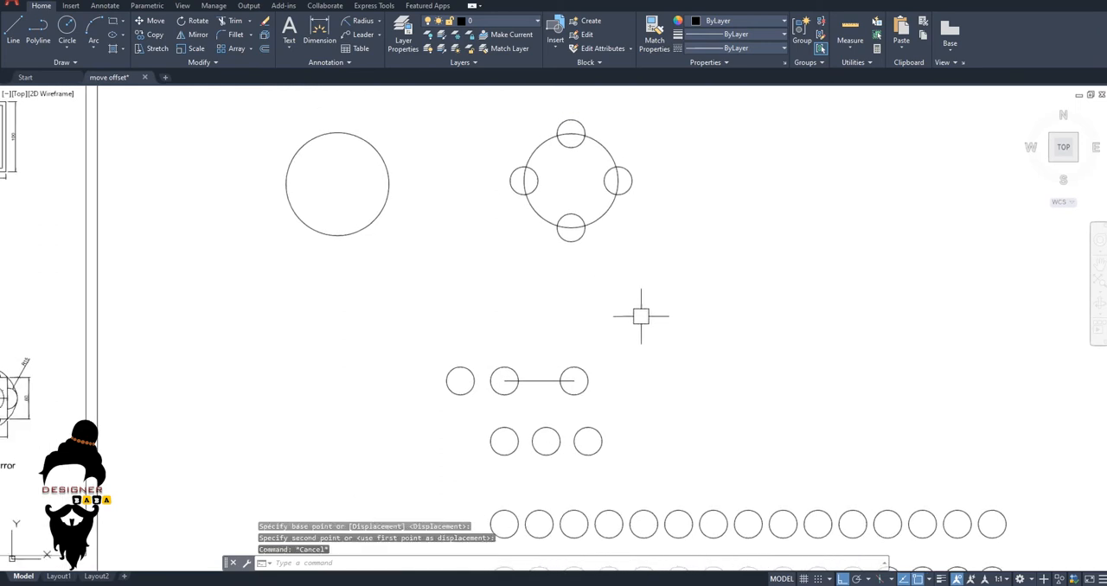
Move the third circle of the shortened row 200 units horizontally to the right, using its centre as base point.
middle_click_drag(623, 328, 556, 238)
key("Escape")
key("Escape")
type("m")
key("Return")
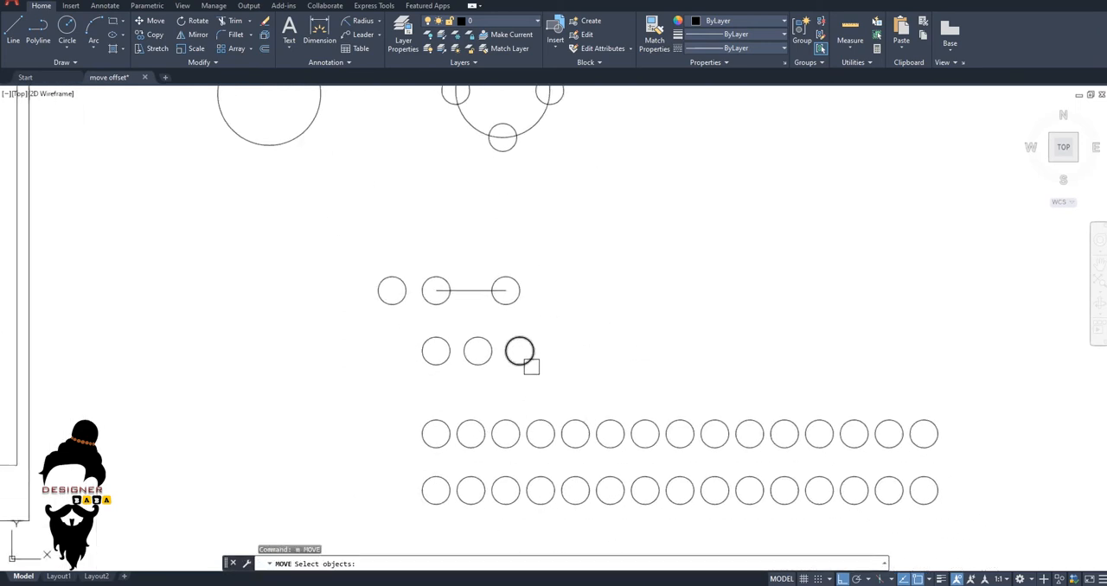
left_click(530, 362)
key("Return")
left_click(520, 350)
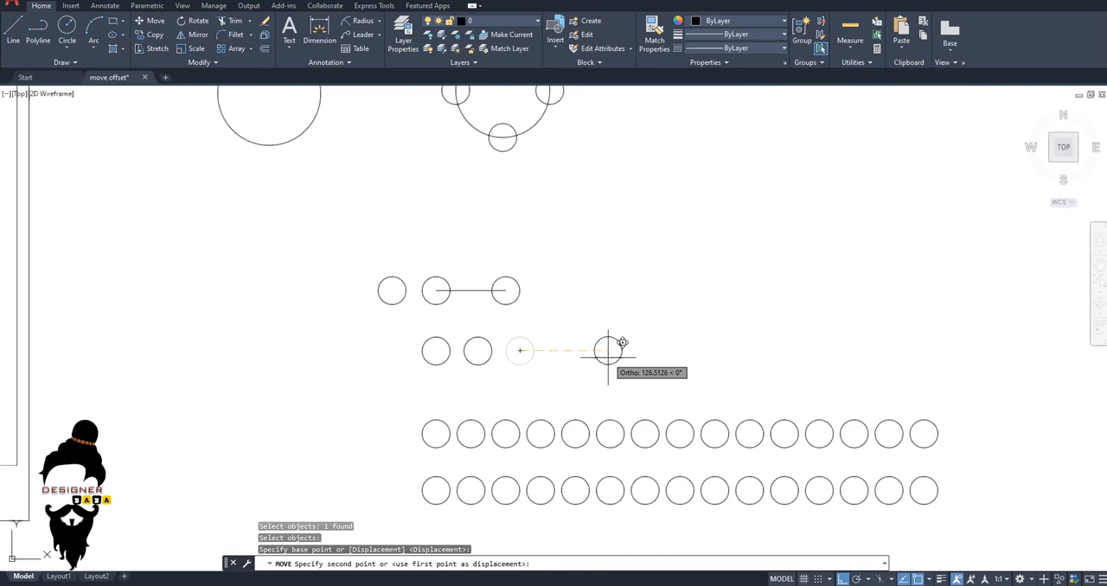
key("Return")
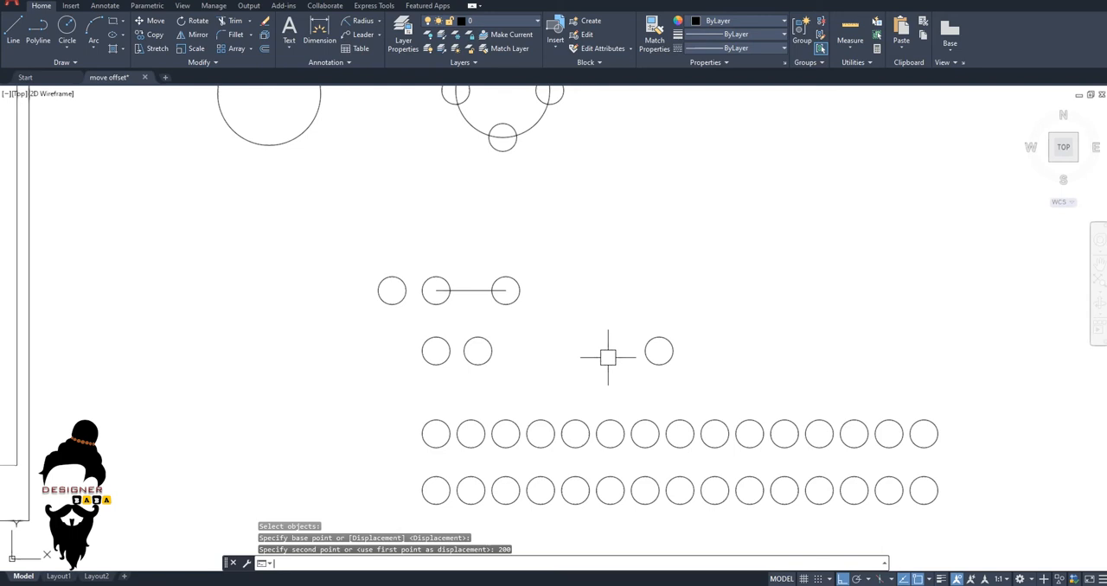
key("Escape")
Draw a new large circle freehand in the empty area above the right end of the two 15-circle rows.
scroll(601, 361, "down", 5)
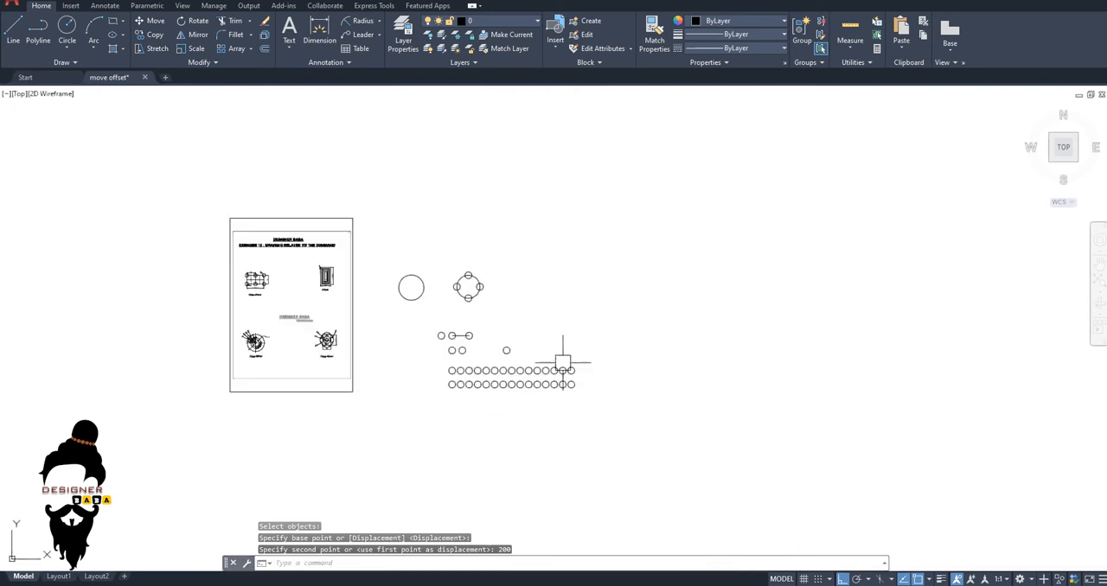
left_click(585, 433)
key("Escape")
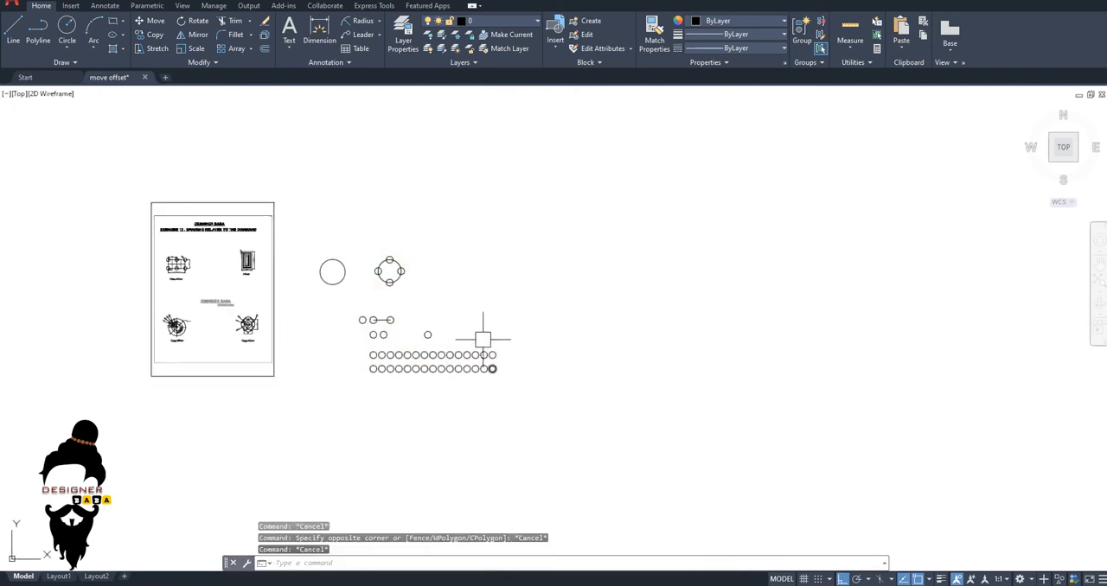
middle_click_drag(460, 330, 402, 324)
key("Escape")
scroll(463, 320, "up", 4)
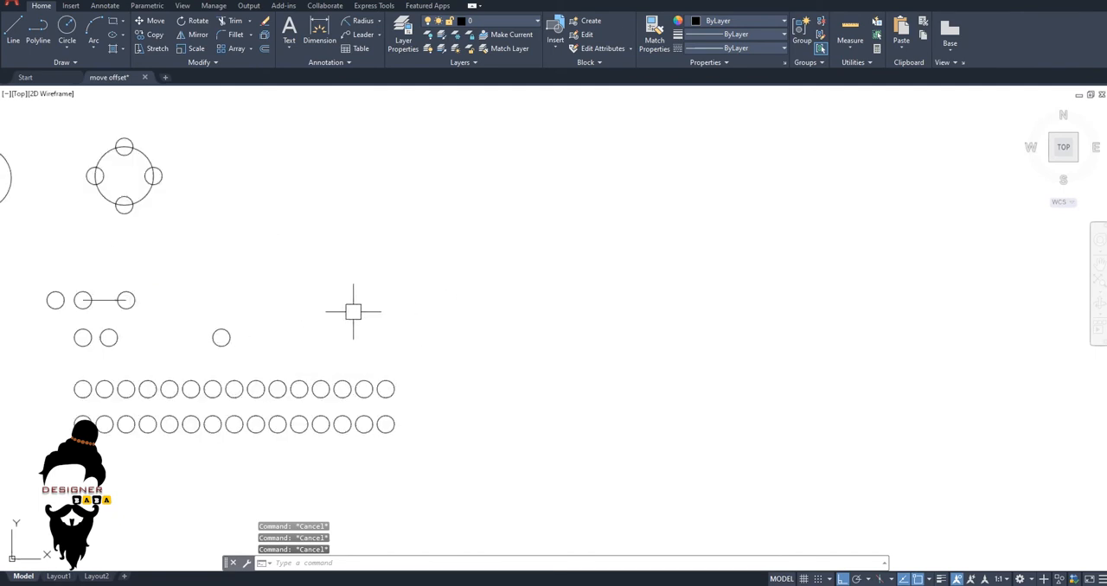
middle_click_drag(378, 311, 438, 330)
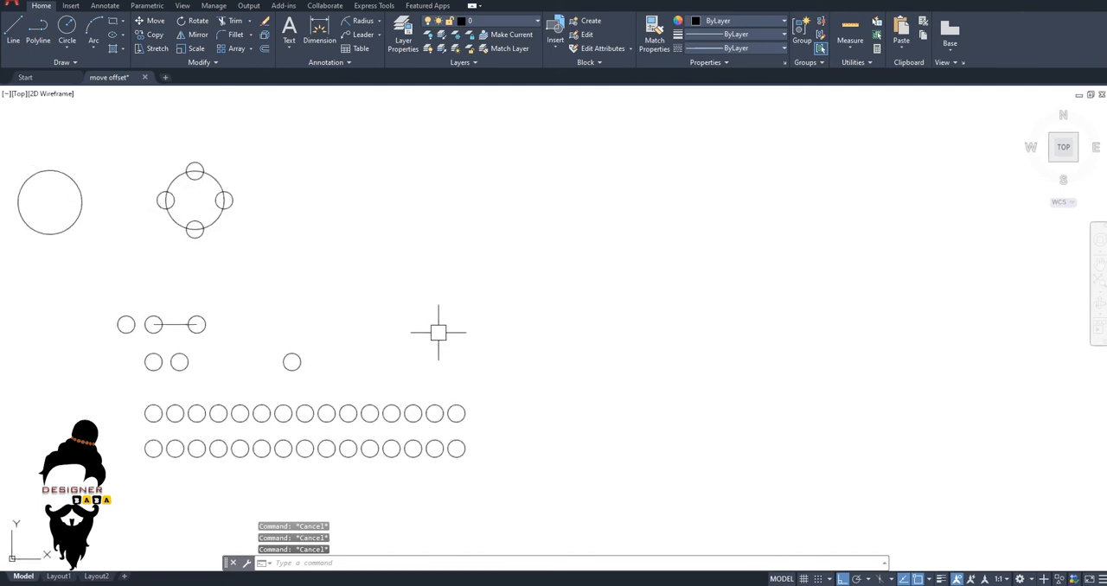
type("c")
key("Return")
scroll(440, 289, "up", 2)
left_click(440, 286)
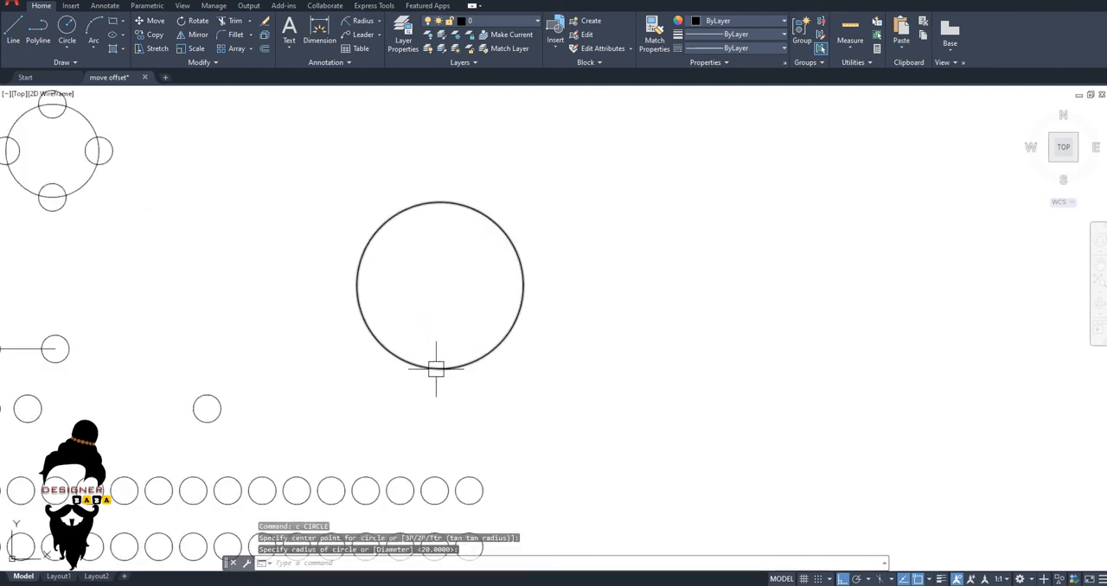
left_click(436, 370)
Draw a horizontal line from the new circle's centre to its right quadrant.
type("l")
key("Return")
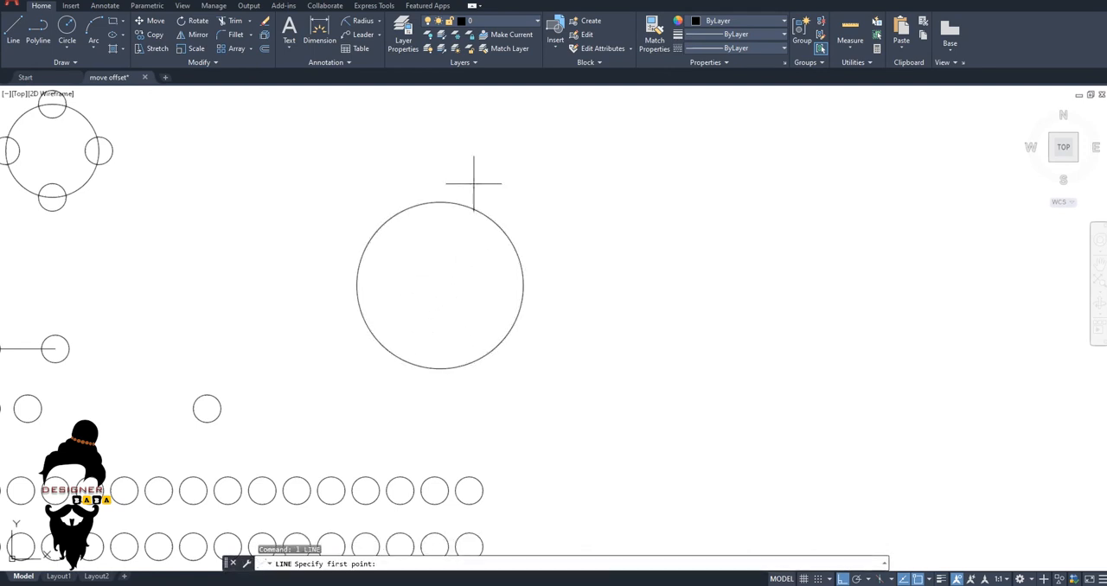
left_click(440, 285)
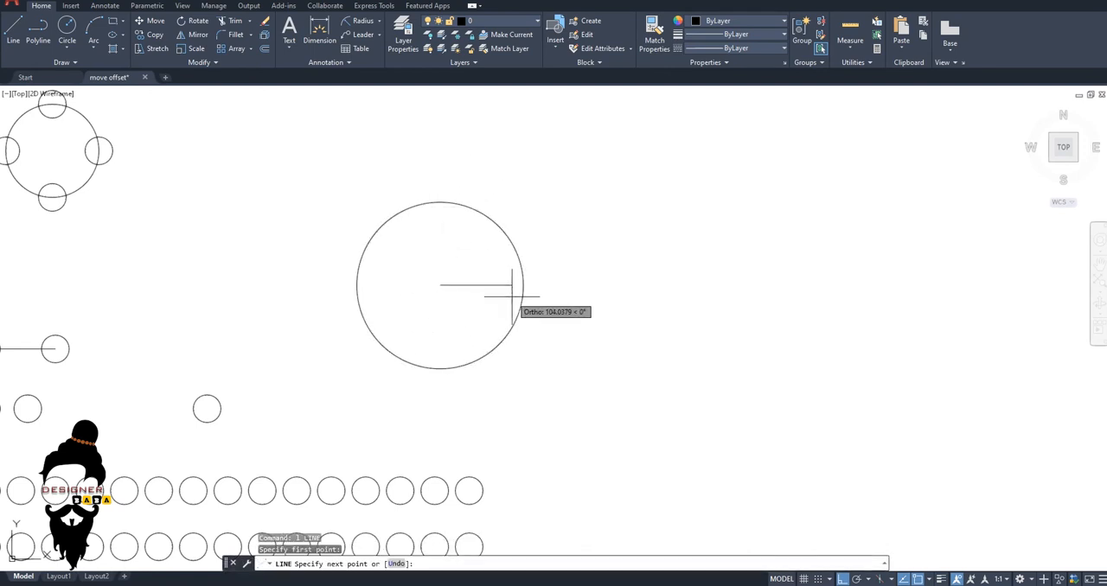
left_click(523, 285)
key("Escape")
scroll(457, 294, "up", 4)
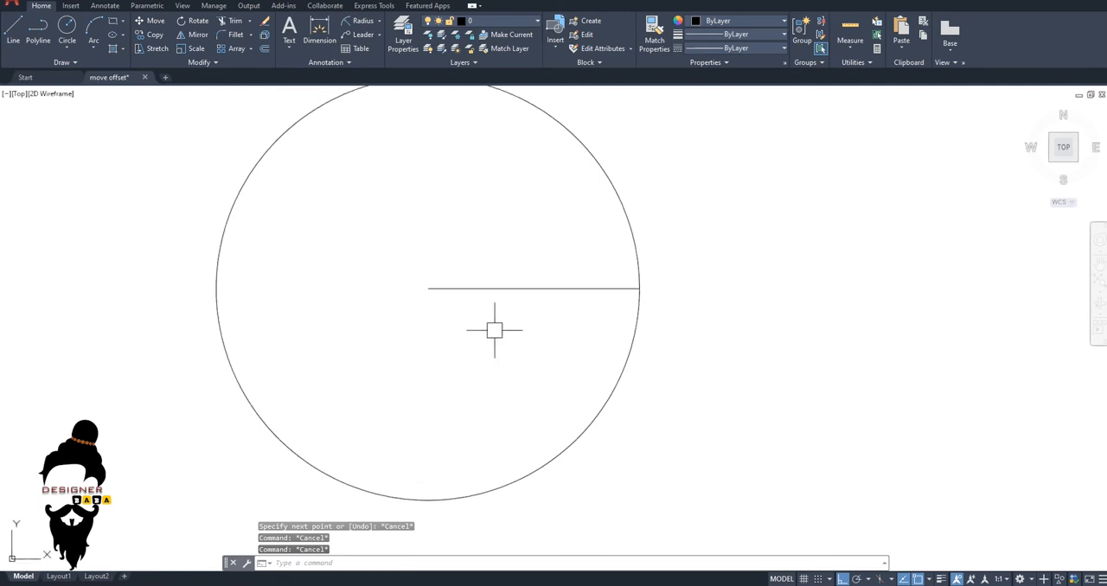
scroll(491, 326, "down", 4)
key("Escape")
key("Escape")
type("ro")
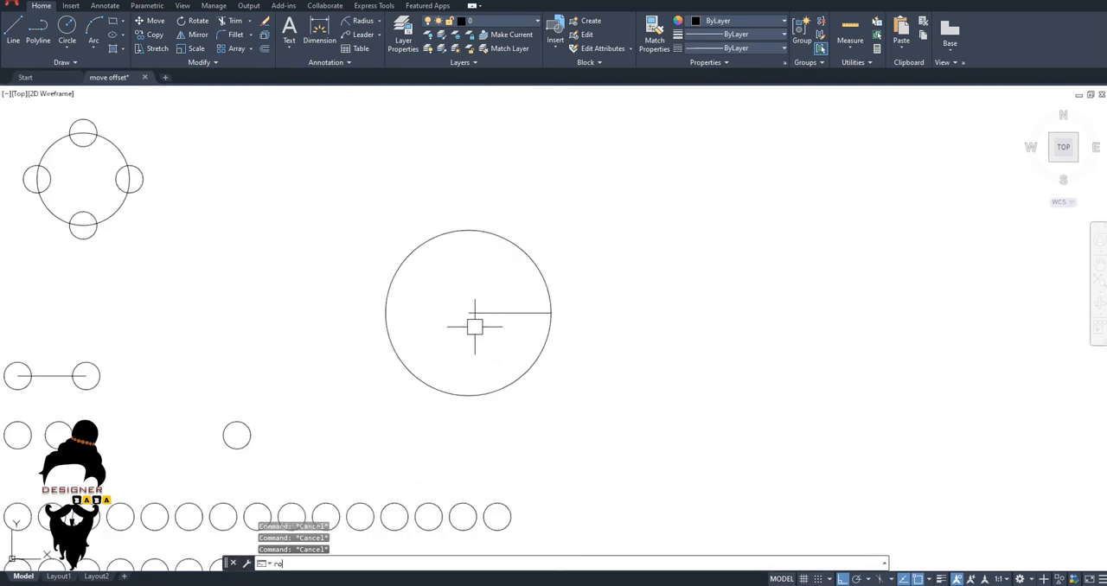
key("Return")
left_click(478, 312)
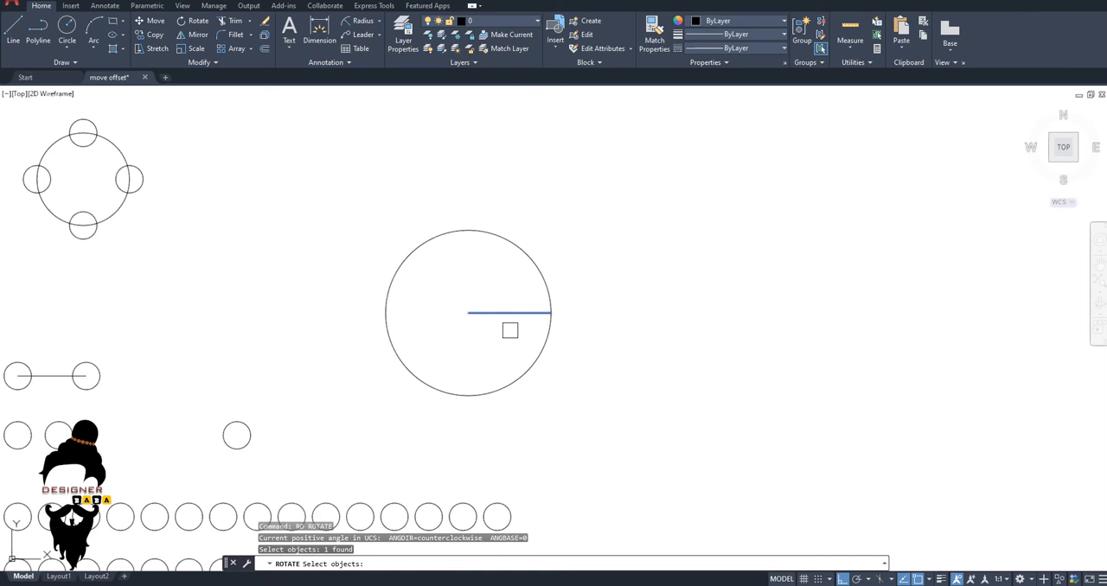
key("Escape")
Draw a vertical line from the new circle's centre to its top quadrant.
type("l")
key("Return")
left_click(467, 313)
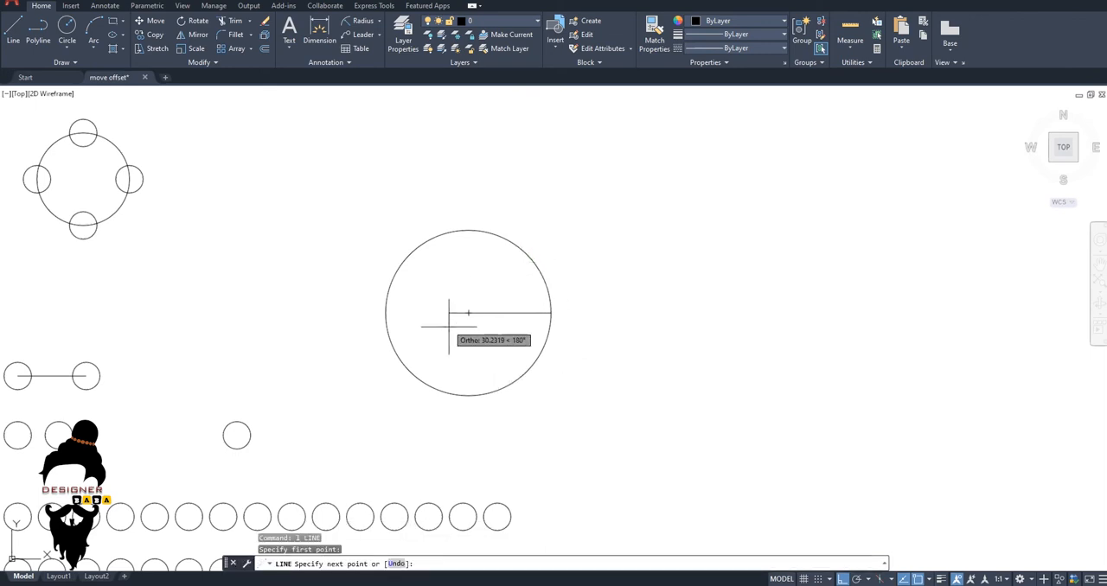
left_click(467, 230)
key("Escape")
key("Escape")
key("Escape")
Rotate the horizontal and vertical lines inside the large circle by 45 degrees about the circle's centre.
scroll(496, 325, "up", 4)
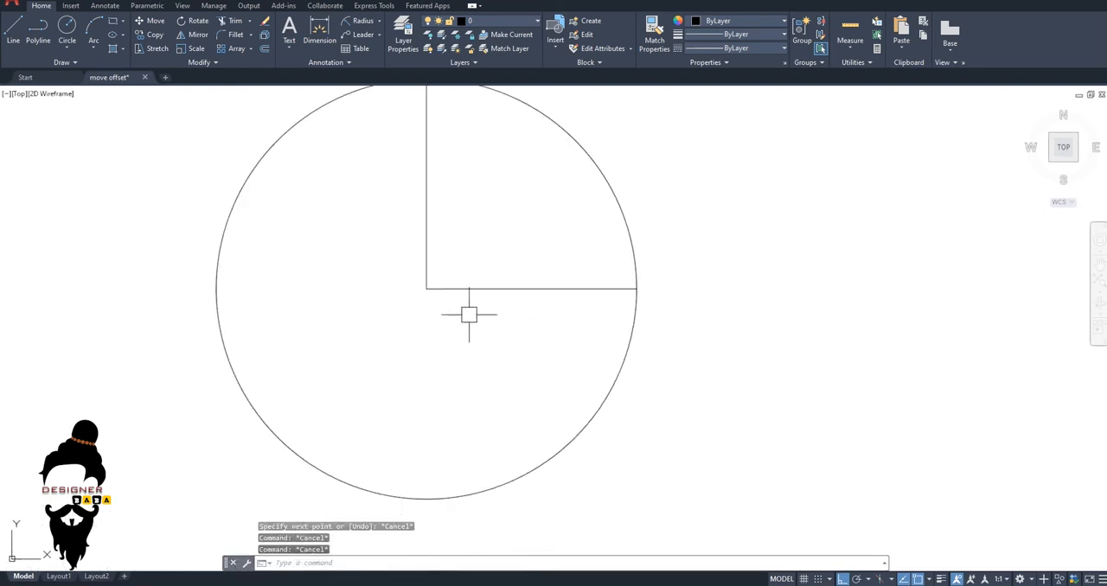
key("Escape")
scroll(467, 304, "down", 4)
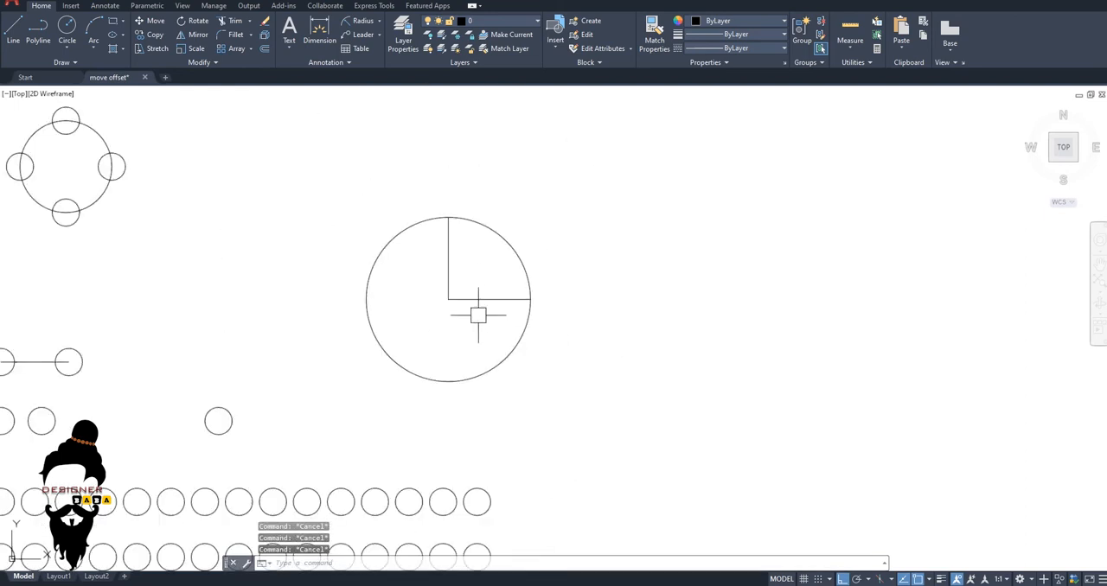
type("ro")
key("Return")
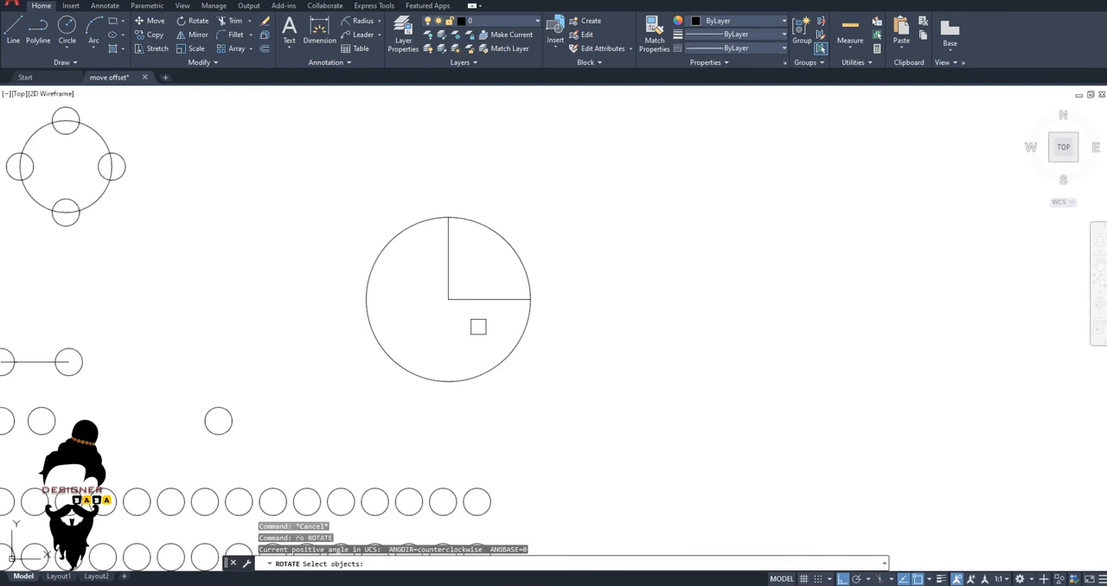
left_click(478, 313)
left_click(482, 305)
left_click(482, 303)
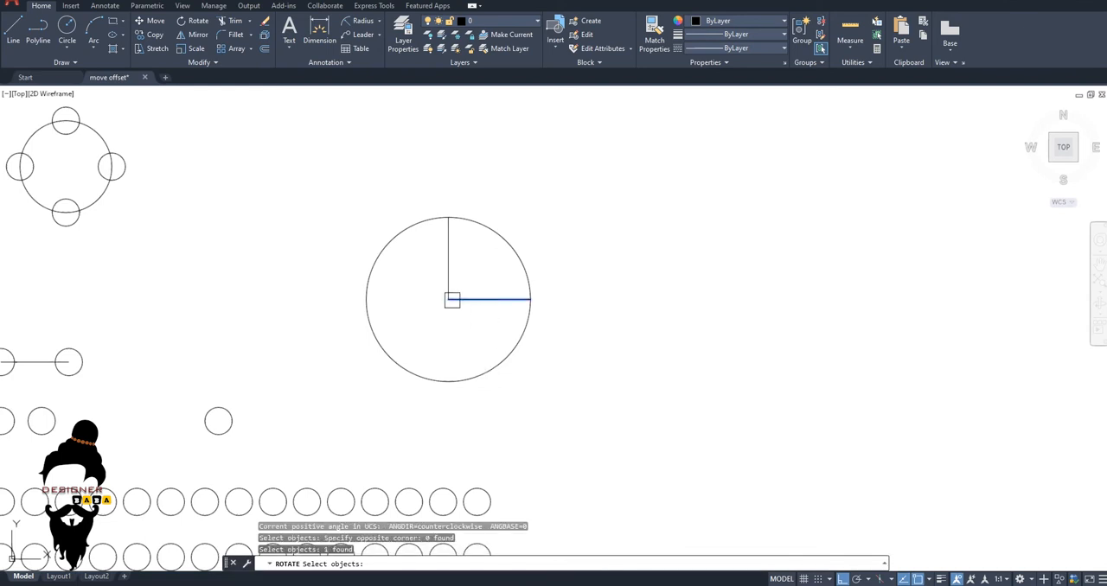
left_click(444, 273)
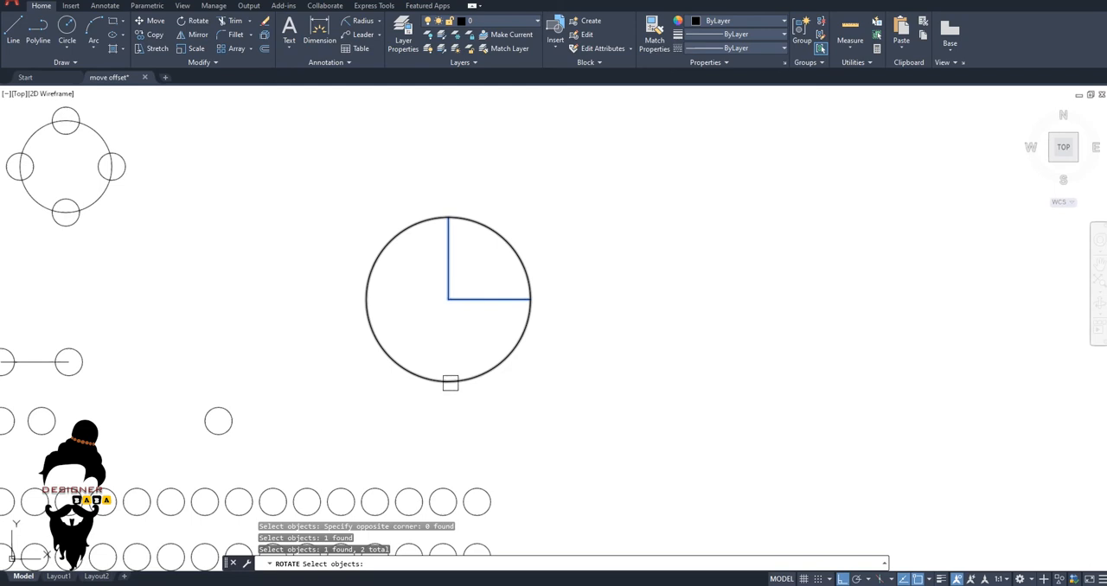
left_click(448, 256, "shift")
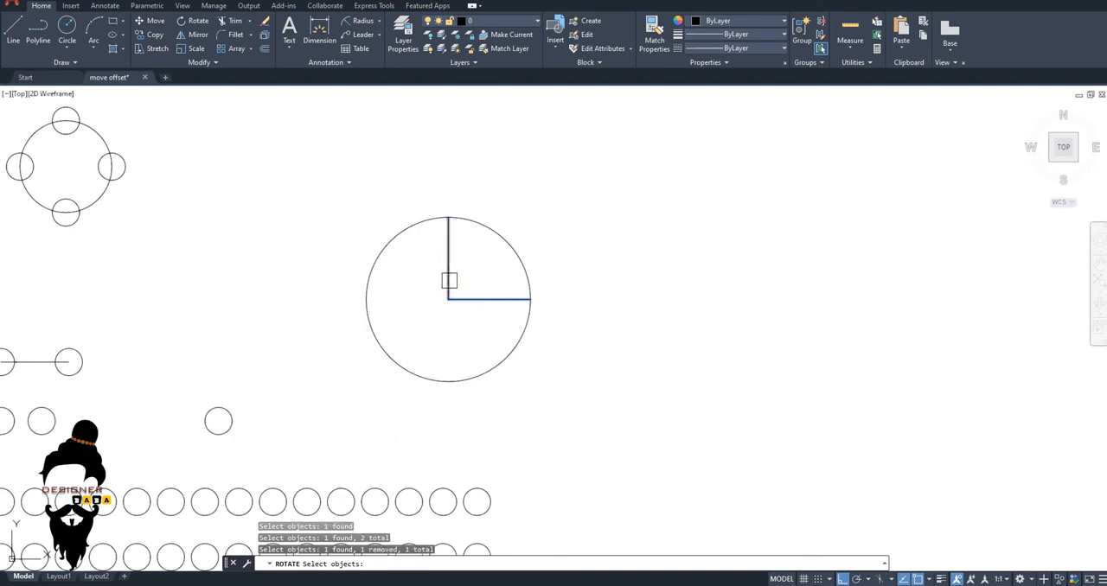
left_click(448, 280)
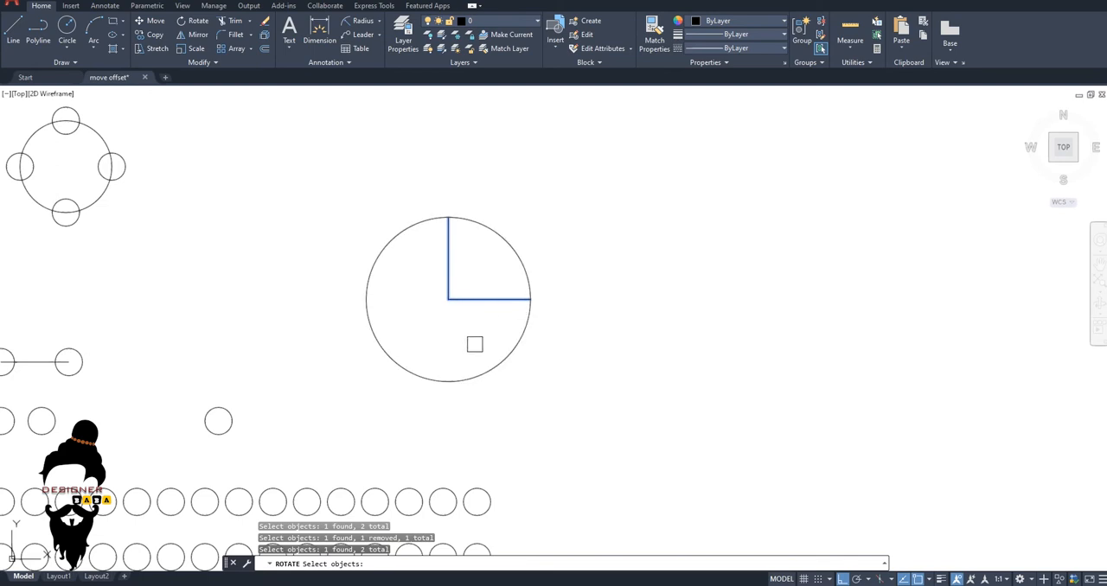
key("Return")
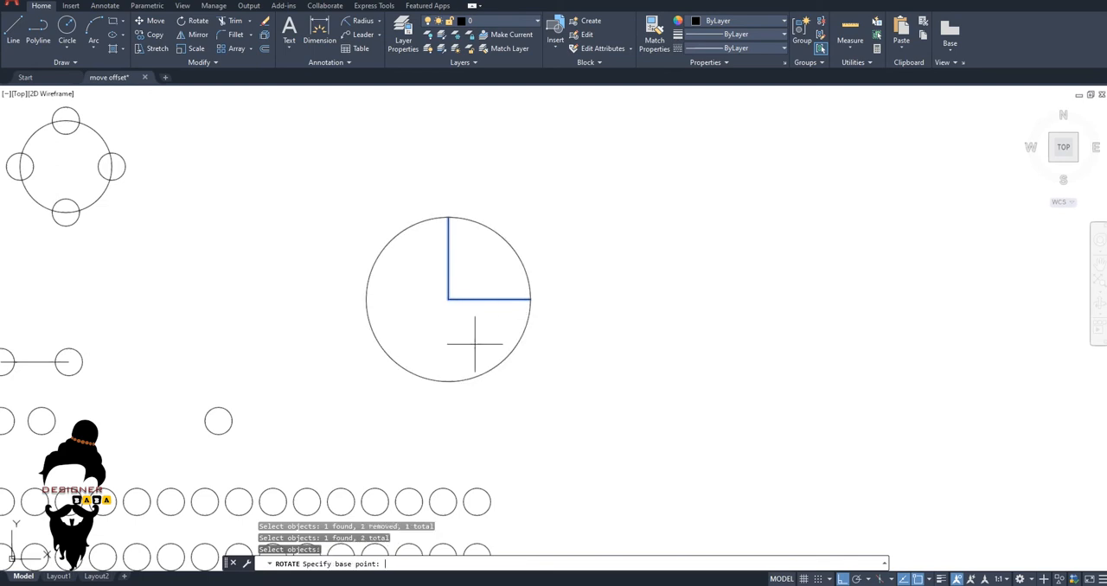
left_click(448, 299)
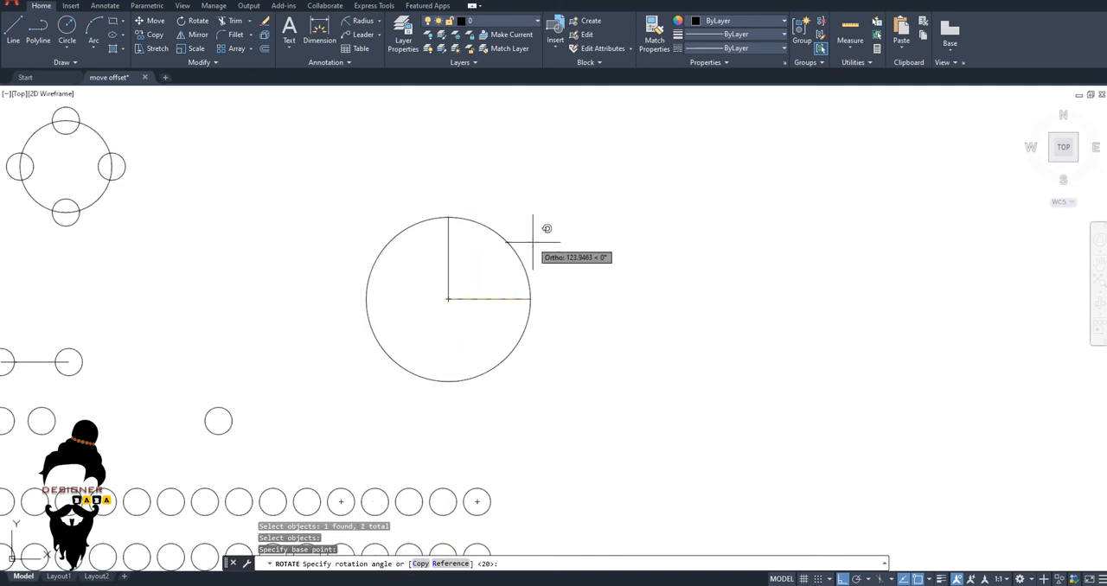
key("Return")
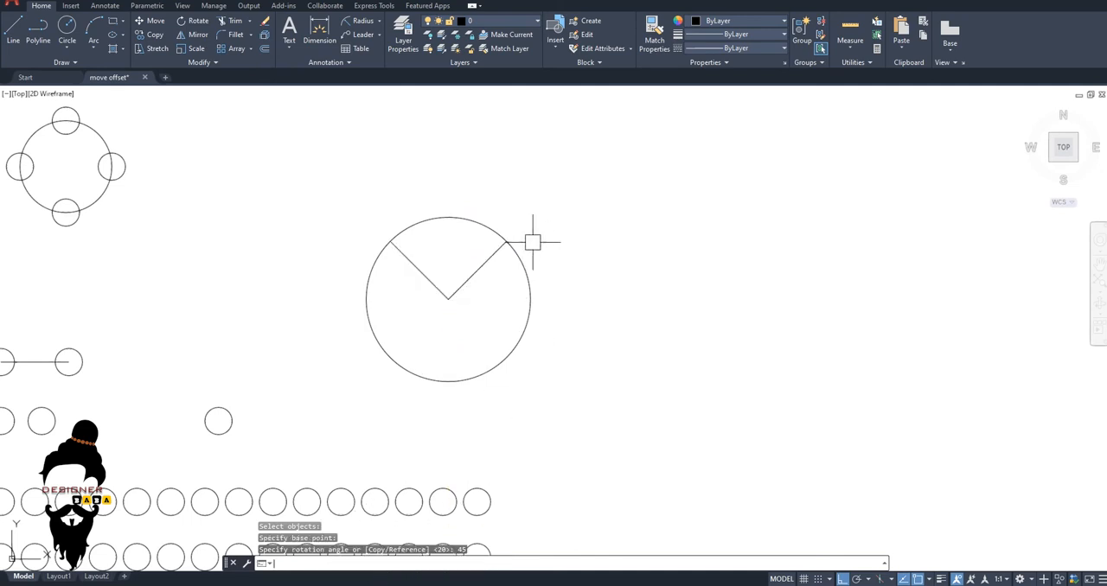
Copy the large circle with its two angled lines horizontally into the empty area to its right.
scroll(473, 296, "down", 2)
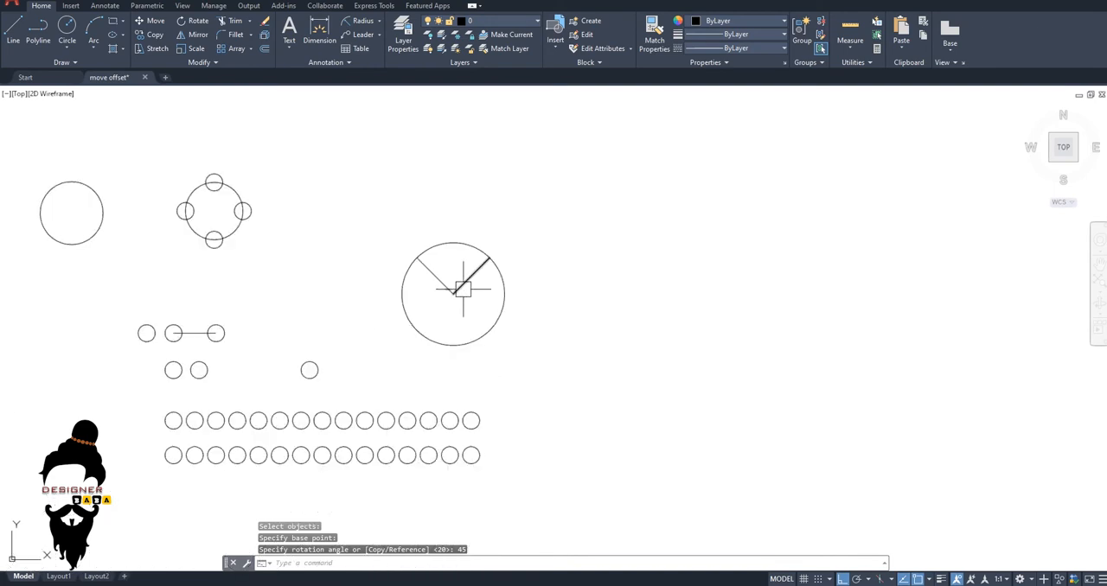
scroll(448, 294, "up", 4)
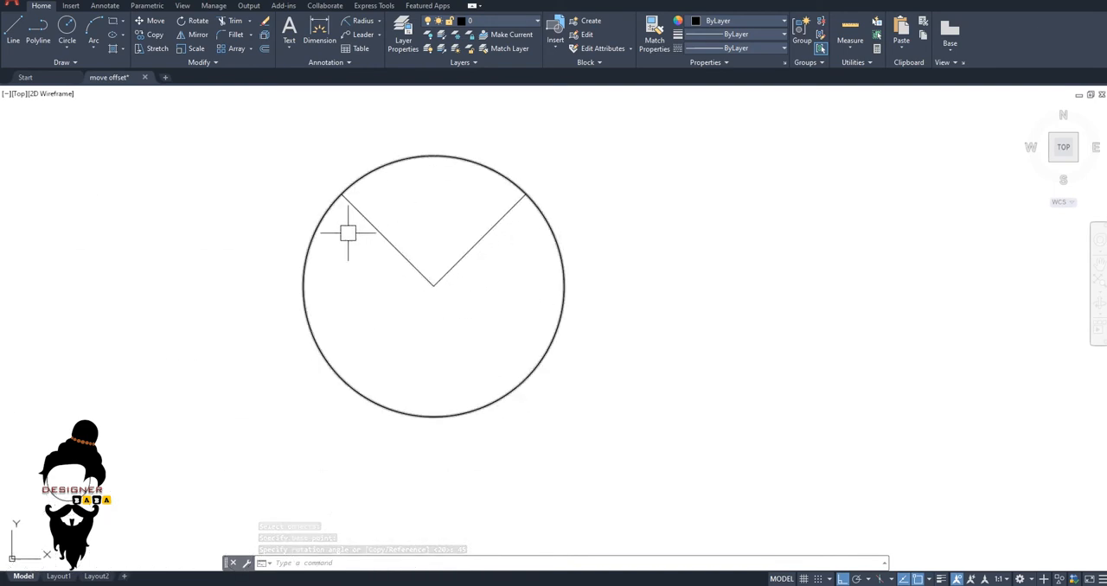
scroll(401, 279, "down", 4)
left_click(518, 202)
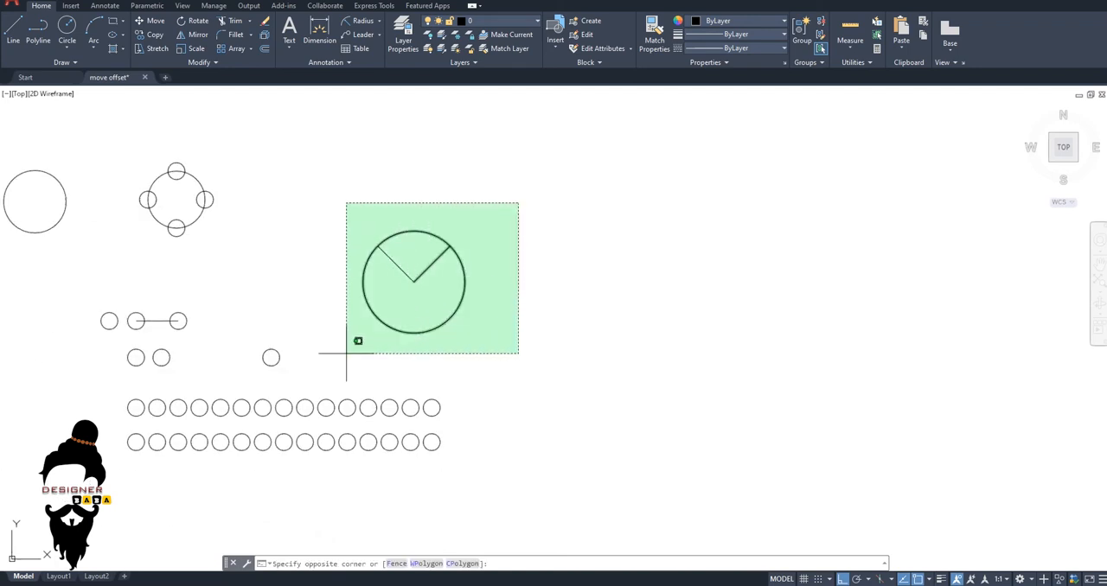
left_click(348, 344)
type("co")
key("Return")
left_click(558, 364)
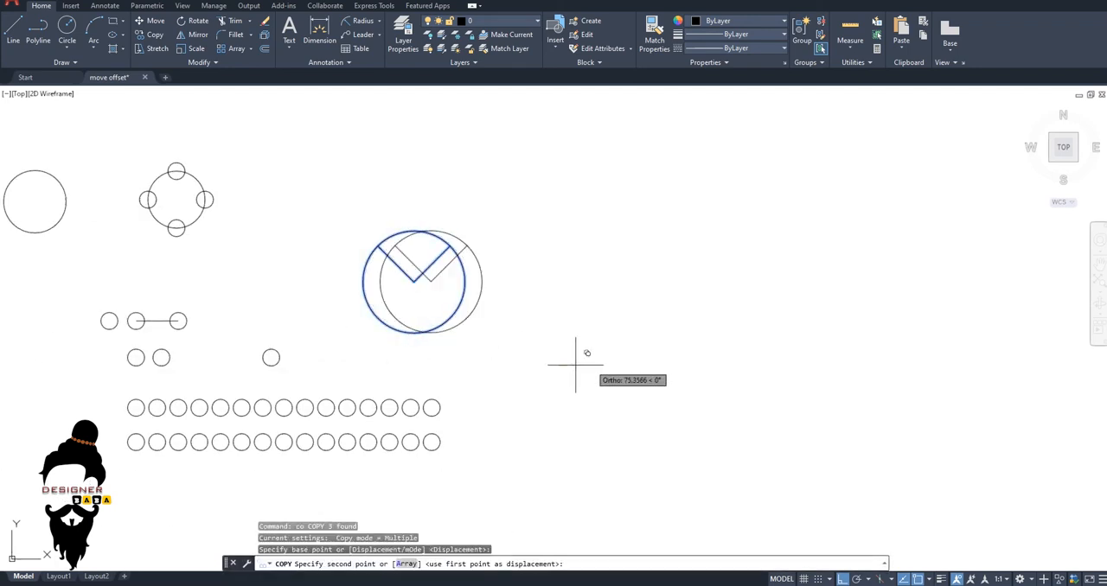
left_click(723, 371)
key("Escape")
key("Escape")
Delete the two angled lines inside the copied circle.
scroll(577, 285, "up", 4)
left_click(580, 277)
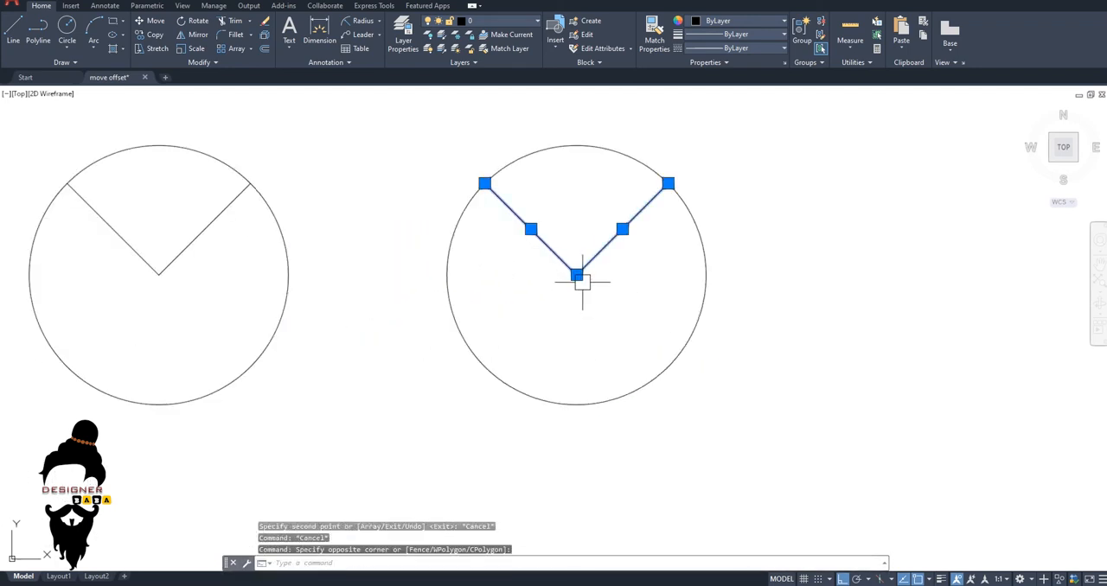
key("Delete")
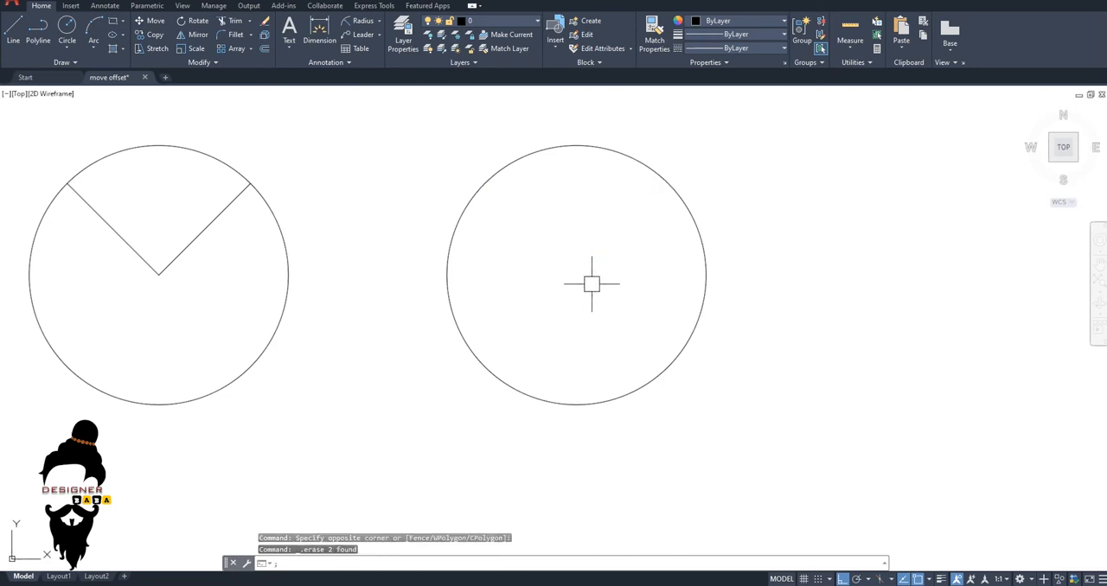
Draw connected lines in the copied circle from its right quadrant to its centre and up to its top quadrant.
key("Escape")
key("Escape")
type("l")
key("Return")
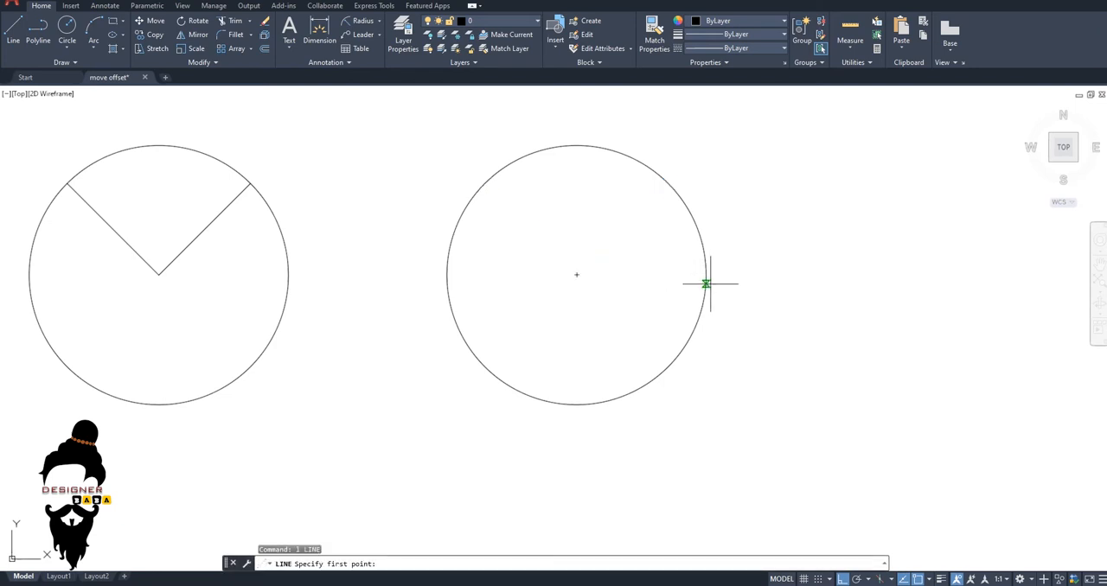
left_click(706, 275)
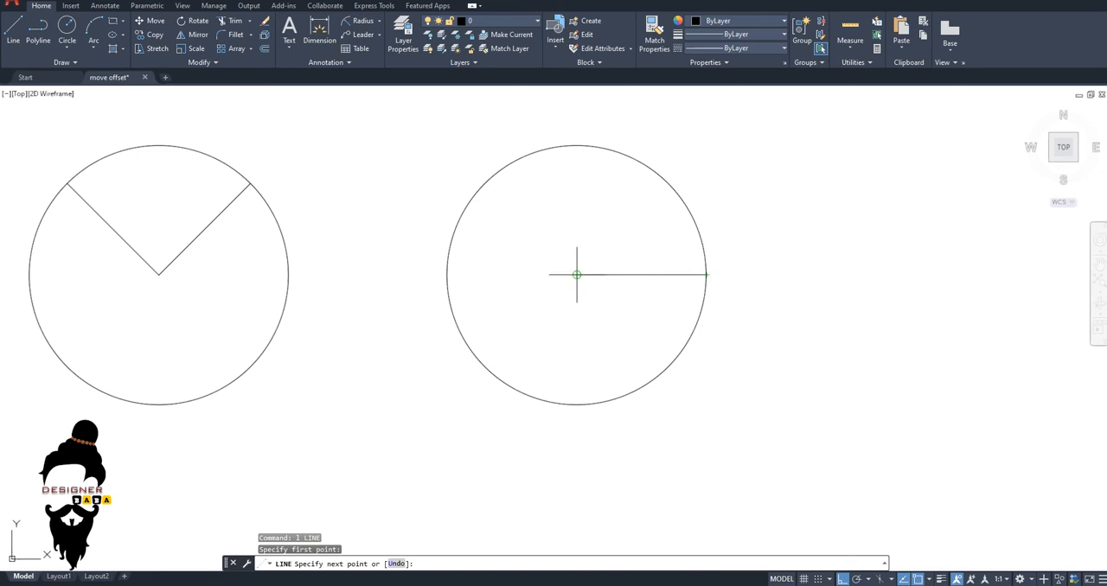
left_click(577, 275)
left_click(577, 146)
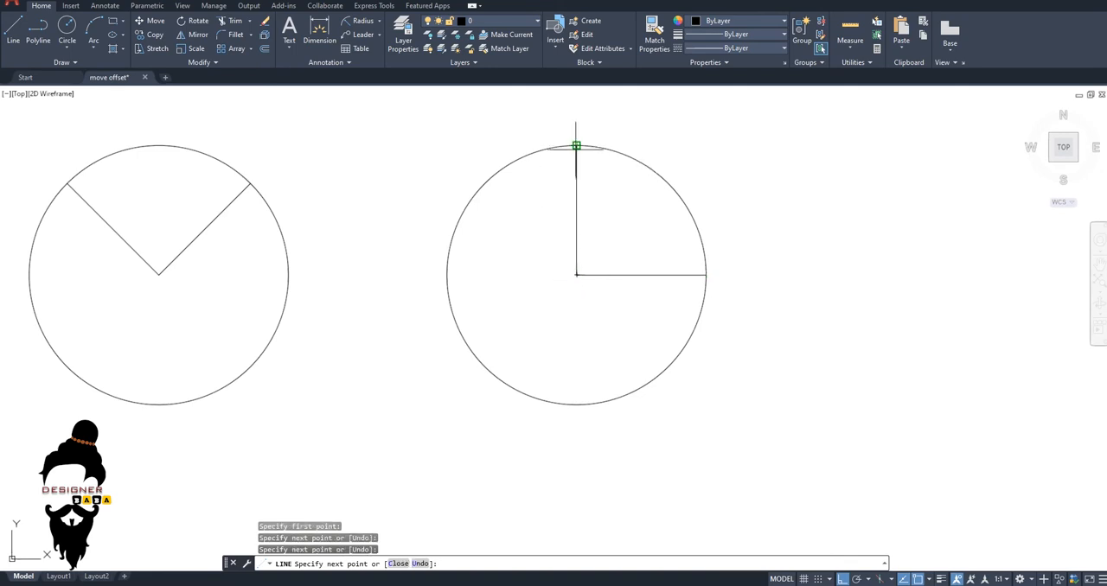
key("Escape")
Rotate the copied circle's two lines 45 degrees about its centre with the Copy option, keeping the original lines.
scroll(574, 275, "down", 2)
scroll(588, 277, "up", 2)
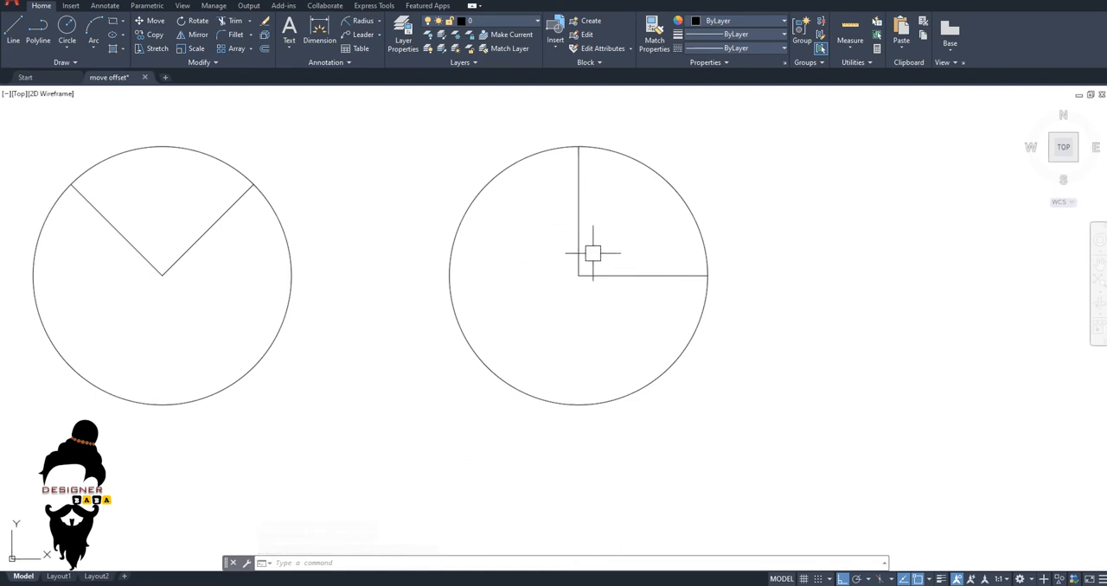
key("Escape")
key("Escape")
key("Escape")
type("ro")
key("Return")
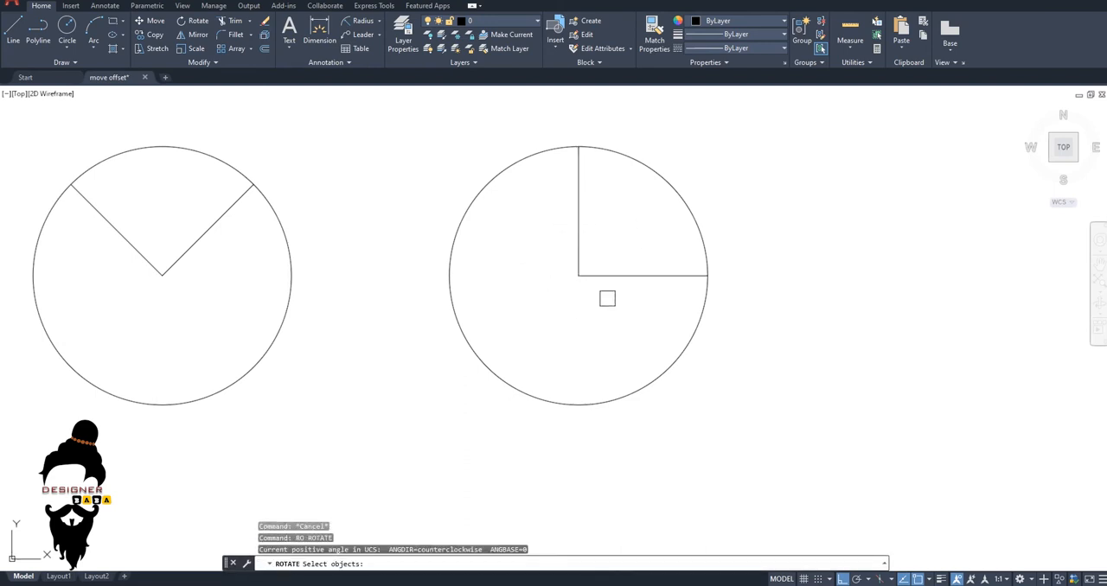
left_click(606, 296)
left_click(571, 242)
key("Return")
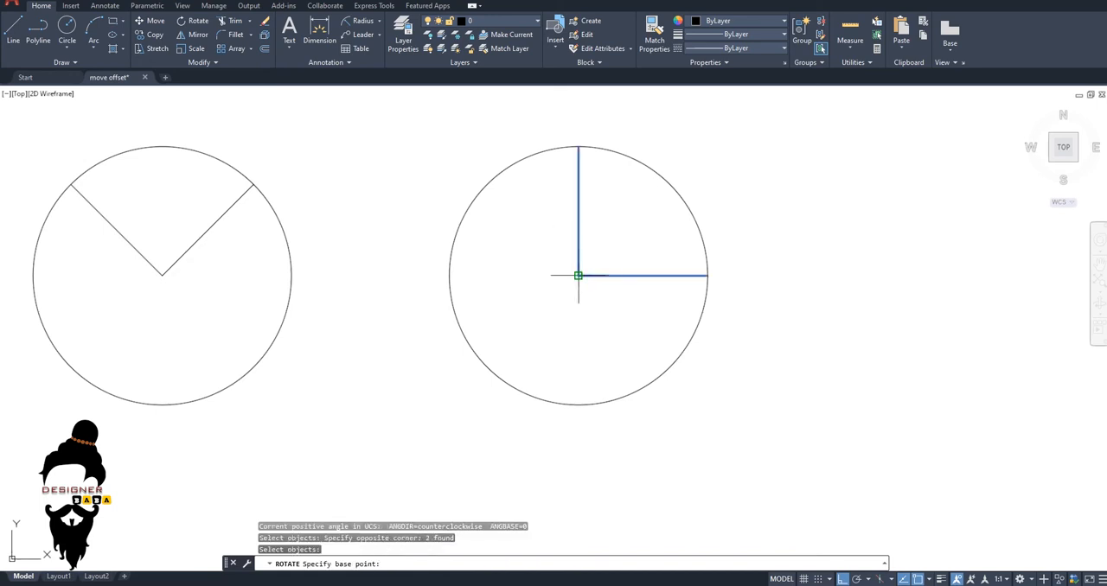
left_click(578, 275)
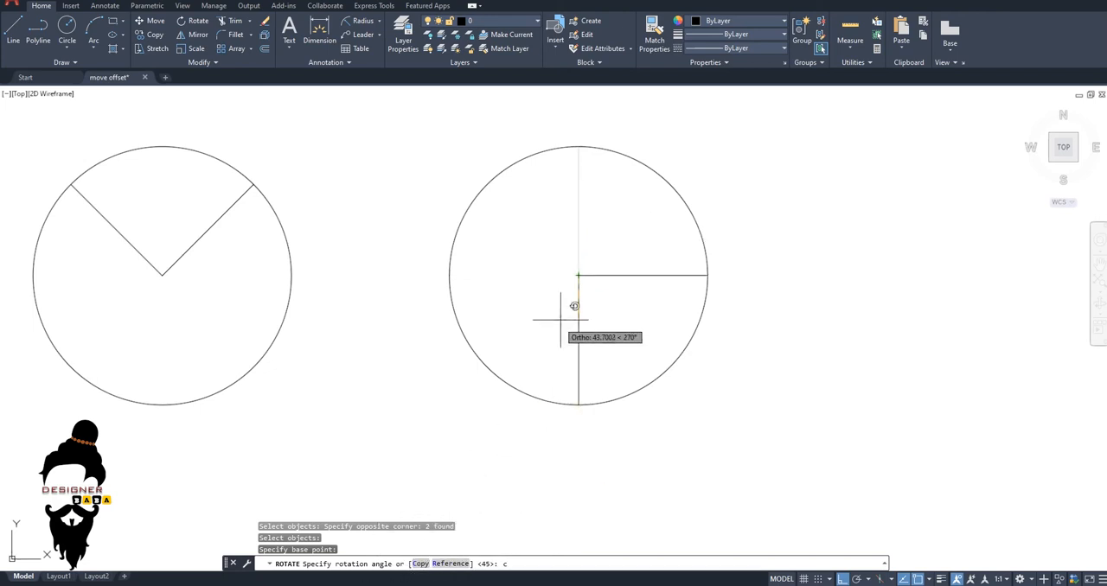
key("Return")
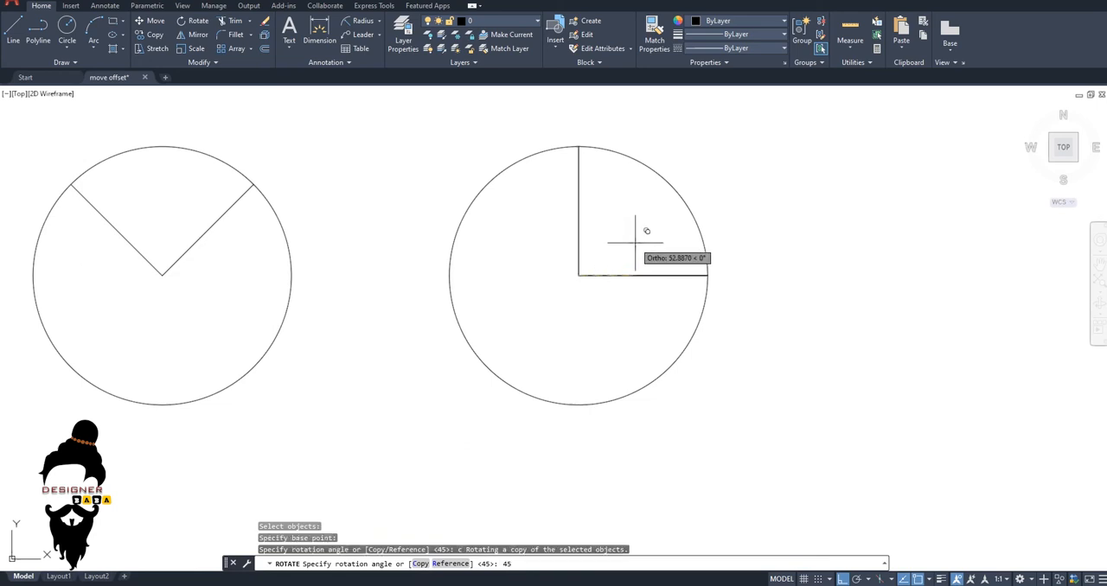
key("Return")
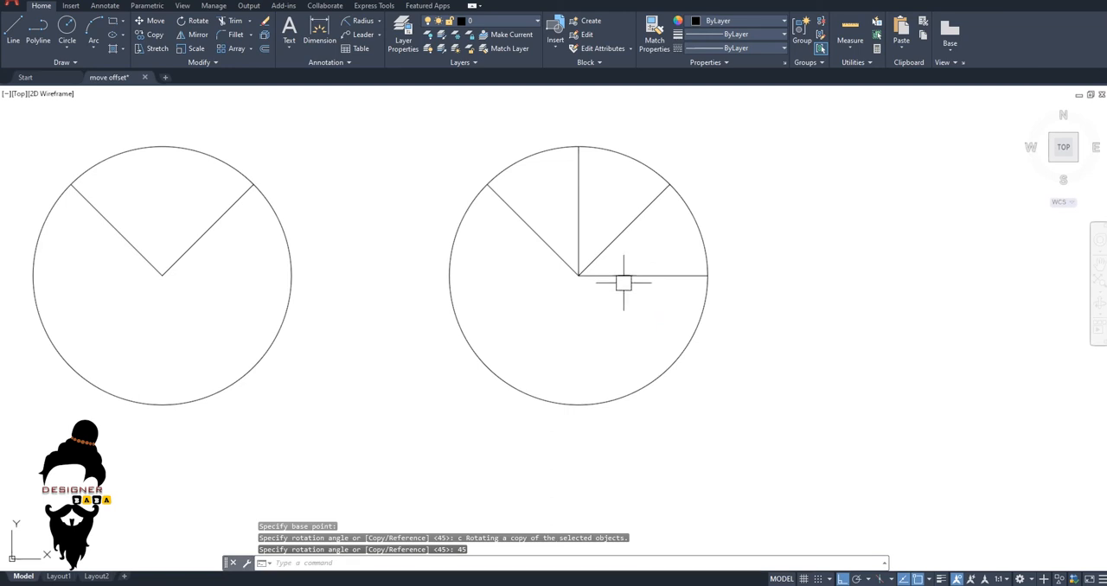
Look over the copy, move and rotate examples beside the Exercise 12 sheet.
middle_click_drag(611, 277, 647, 306)
scroll(673, 288, "down", 2)
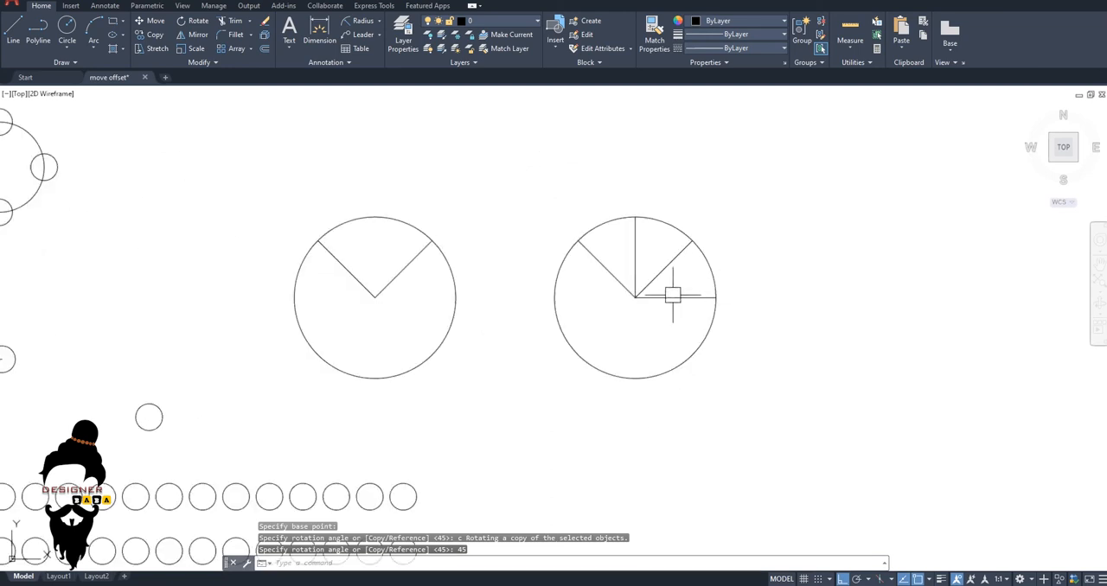
scroll(613, 291, "down", 4)
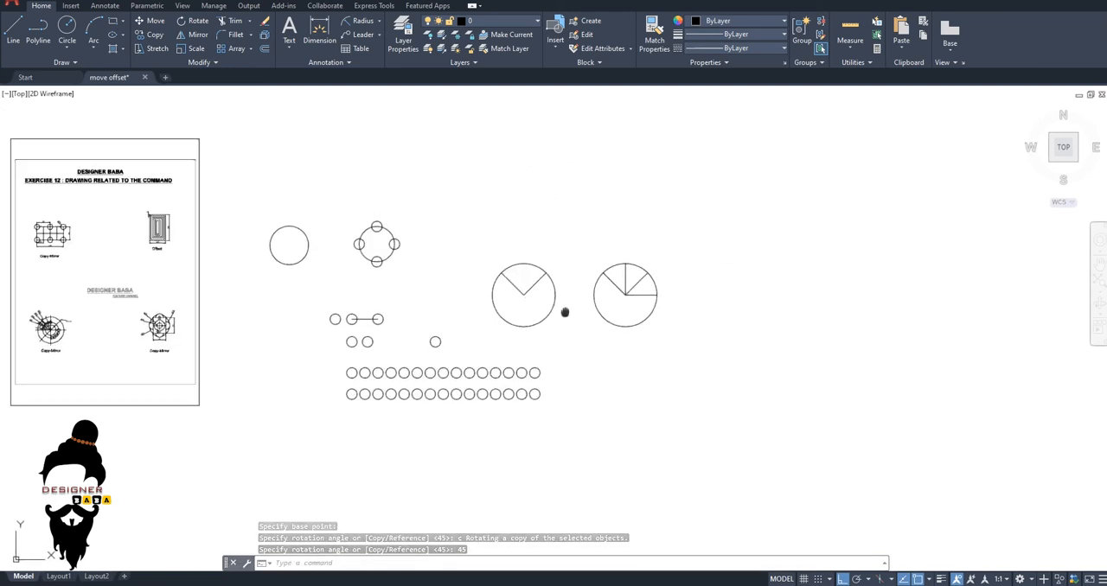
middle_click_drag(463, 297, 630, 267)
middle_click_drag(595, 316, 784, 275)
scroll(657, 286, "down", 2)
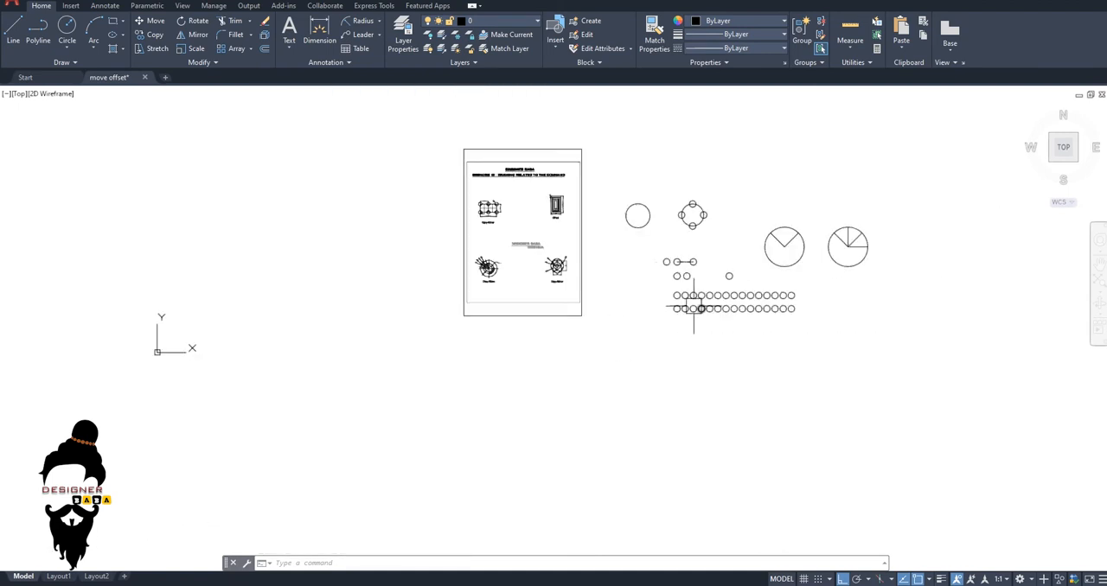
middle_click_drag(697, 304, 588, 308)
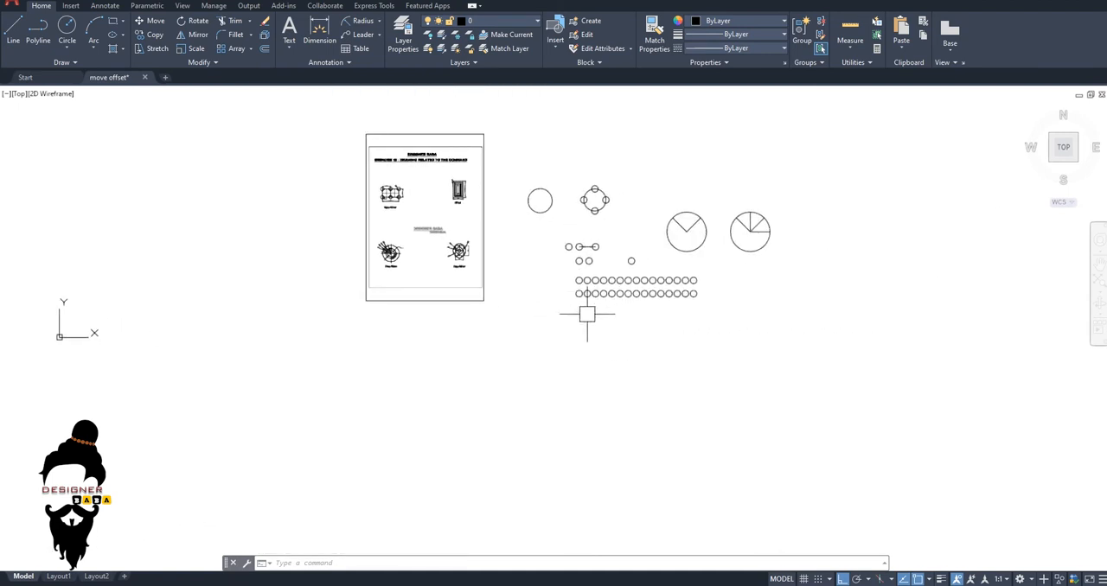
scroll(634, 332, "down", 2)
middle_click_drag(632, 333, 554, 319)
scroll(595, 251, "up", 2)
key("Escape")
key("Escape")
middle_click_drag(609, 289, 501, 285)
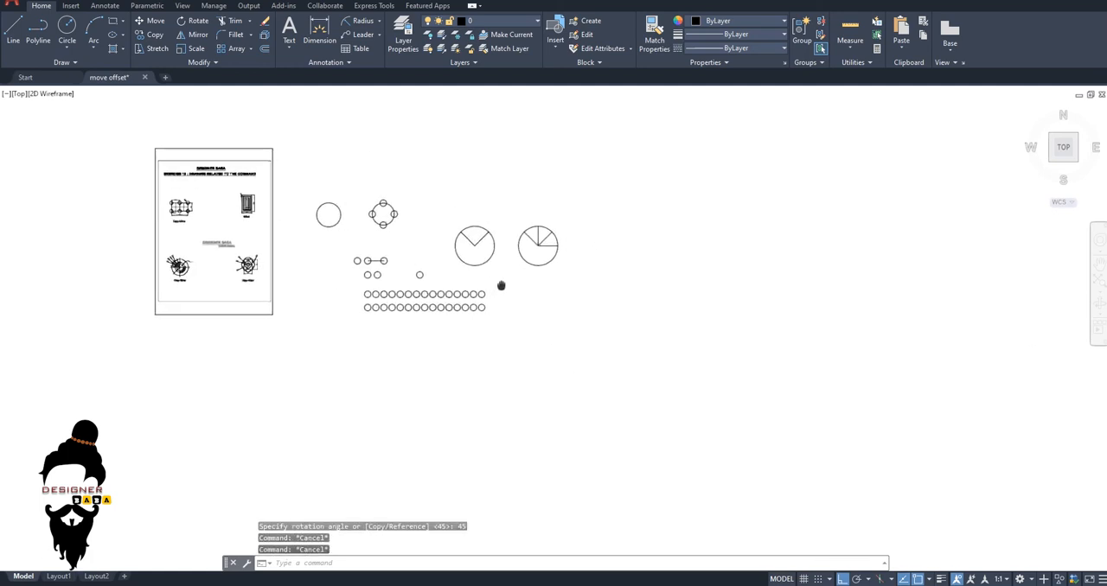
key("Escape")
Offset the second-to-last circle in the upper long row inward three times at a distance of 5.
scroll(501, 286, "up", 3)
scroll(507, 289, "up", 3)
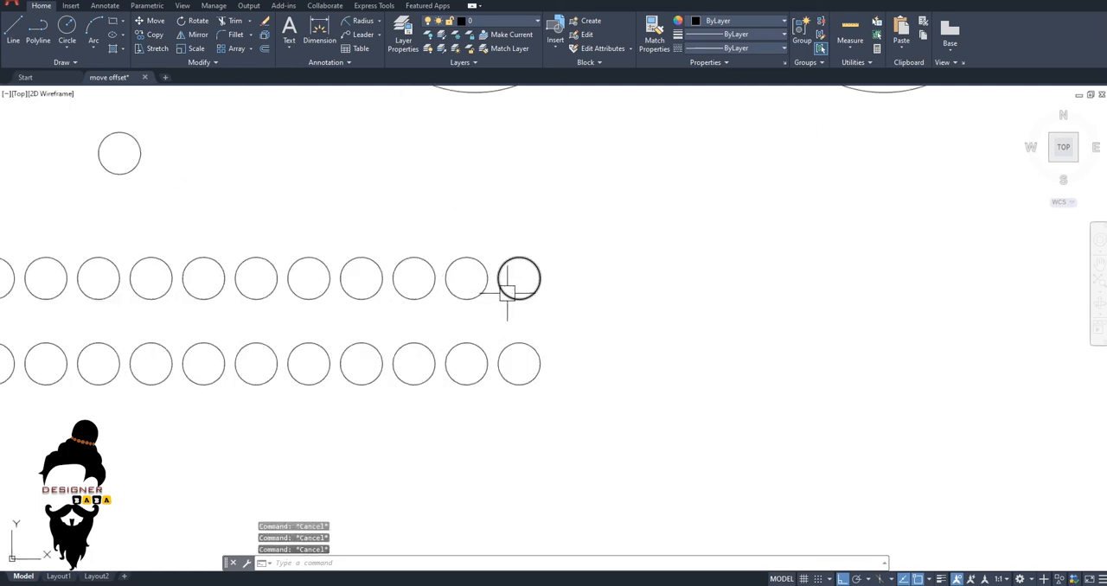
type("o")
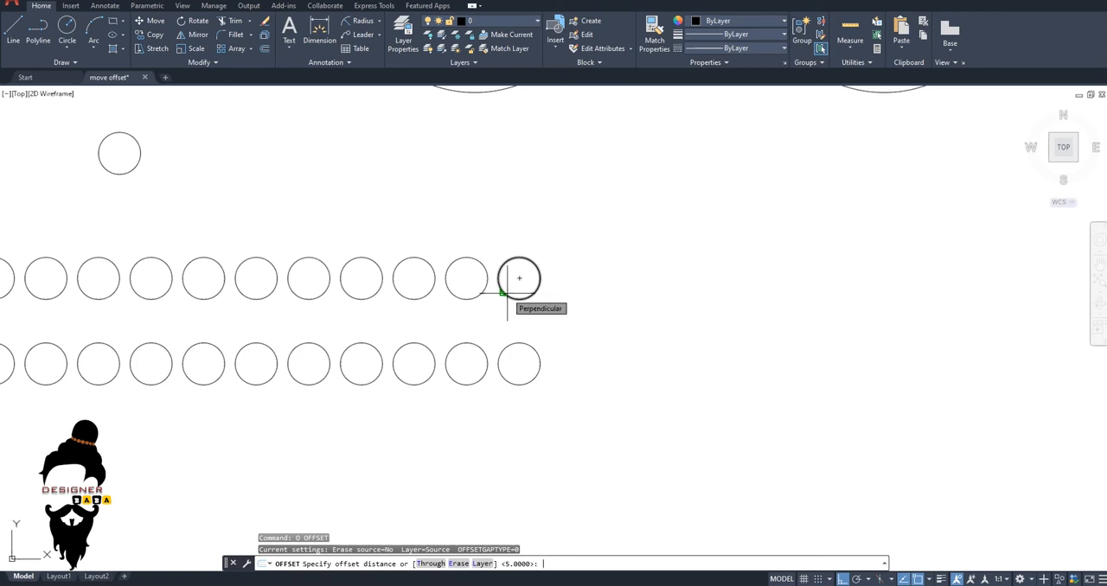
key("Return")
scroll(494, 288, "up", 4)
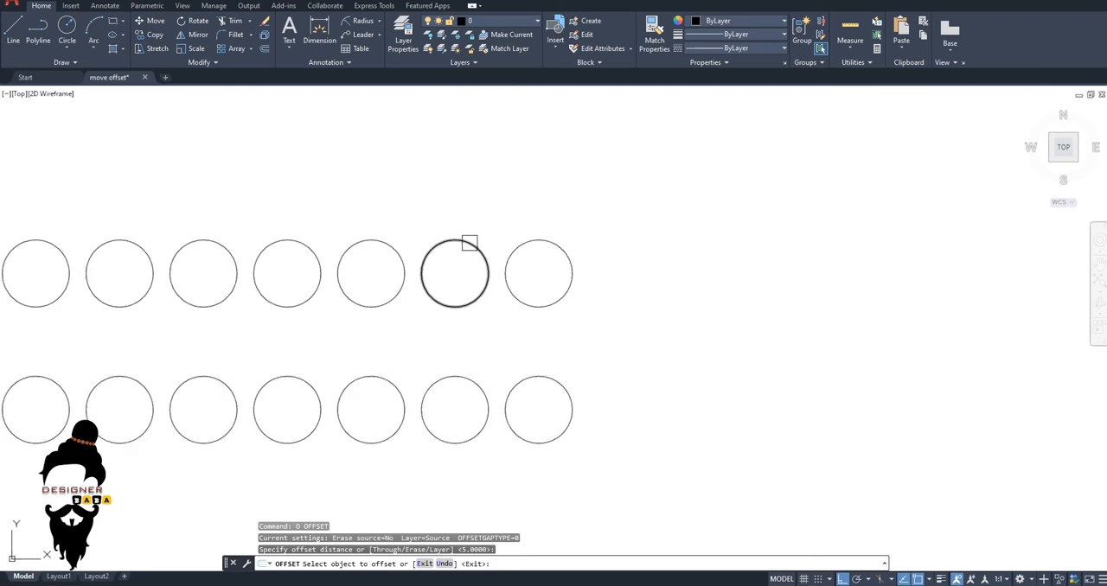
left_click(457, 240)
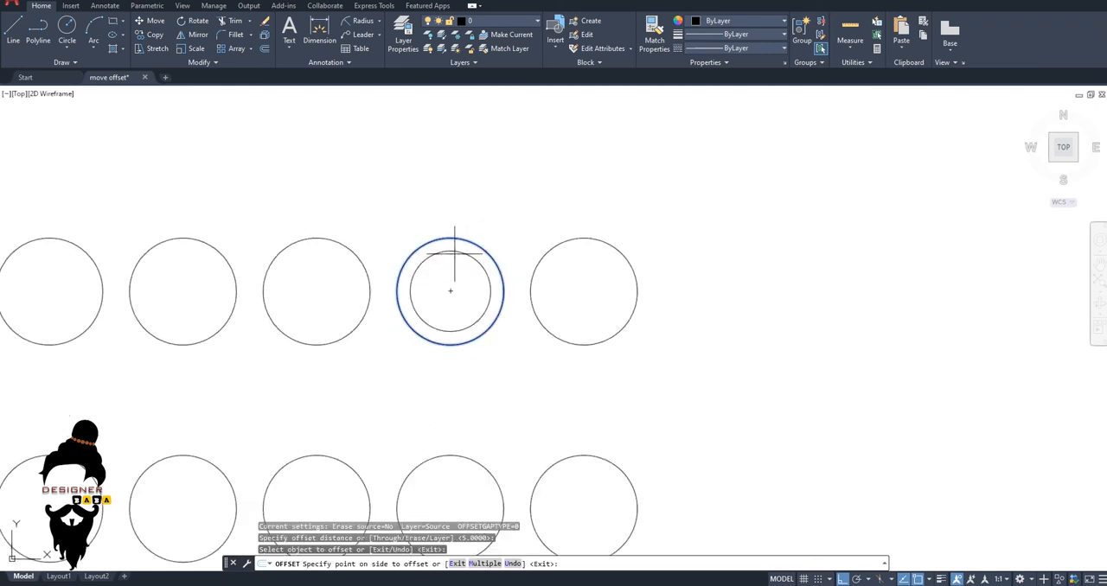
left_click(454, 253)
scroll(445, 280, "up", 2)
left_click(454, 234)
left_click(461, 279)
left_click(463, 253)
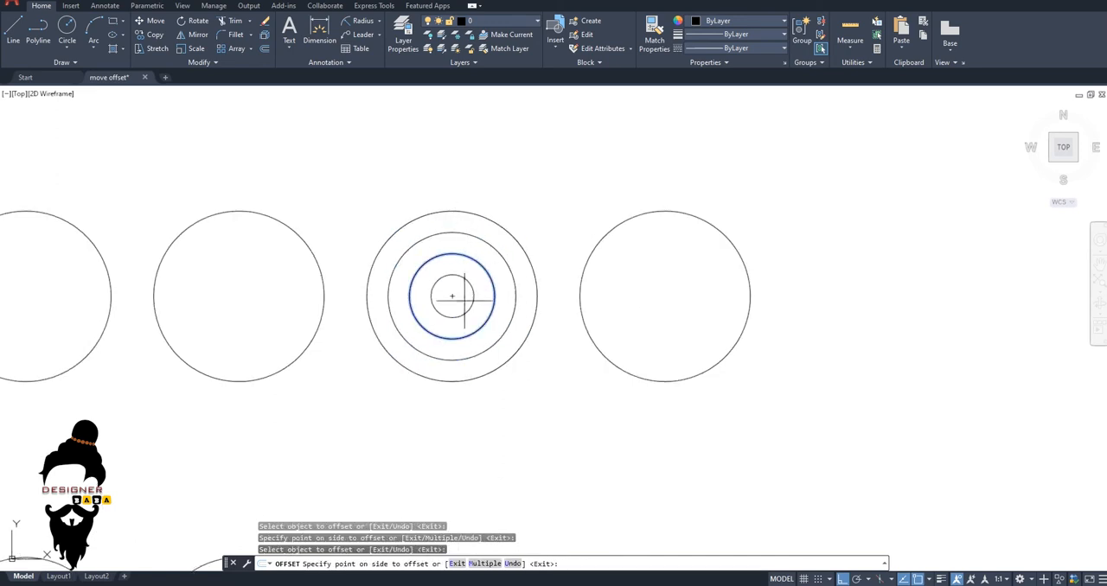
left_click(464, 301)
left_click(462, 279)
left_click(458, 298)
Offset the same circle outward six times at a distance of 5, each from the newest outermost ring, and end the command.
left_click(479, 217)
left_click(482, 193)
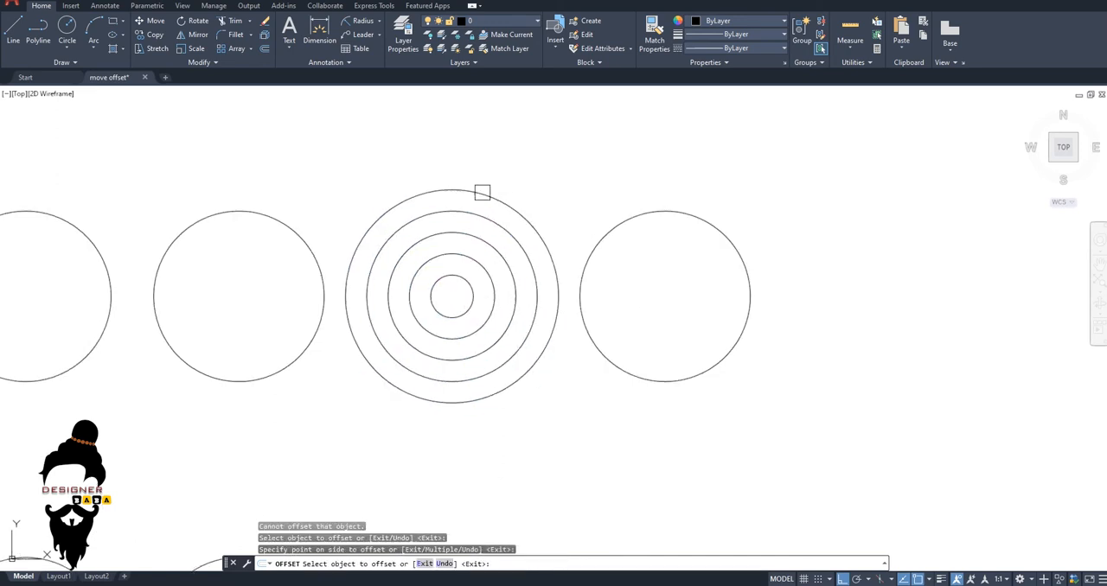
left_click(478, 194)
left_click(486, 176)
left_click(491, 174)
left_click(502, 156)
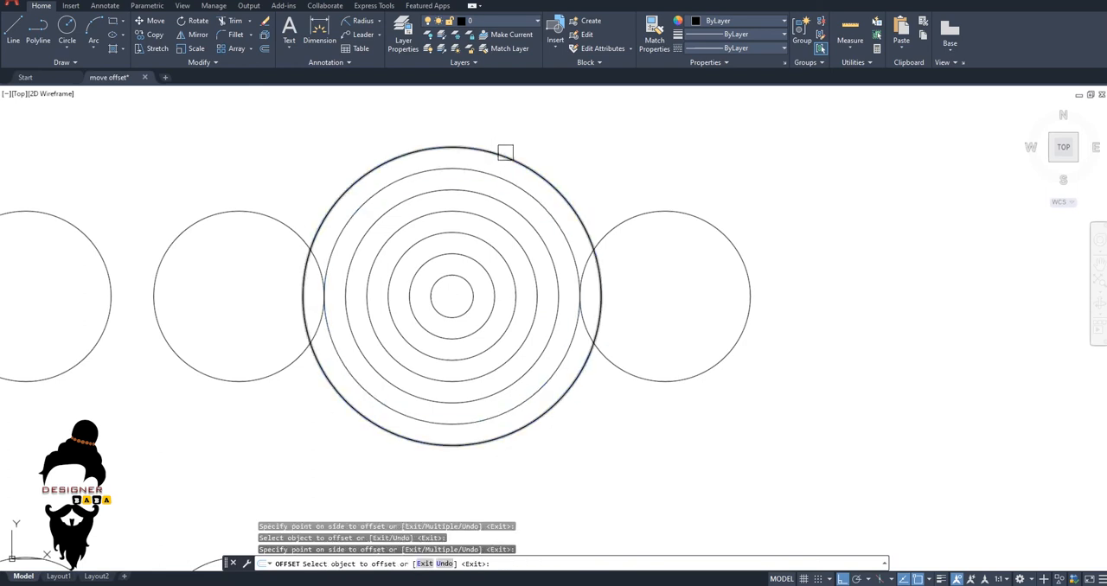
left_click(508, 156)
left_click(515, 138)
left_click(516, 136)
left_click(593, 130)
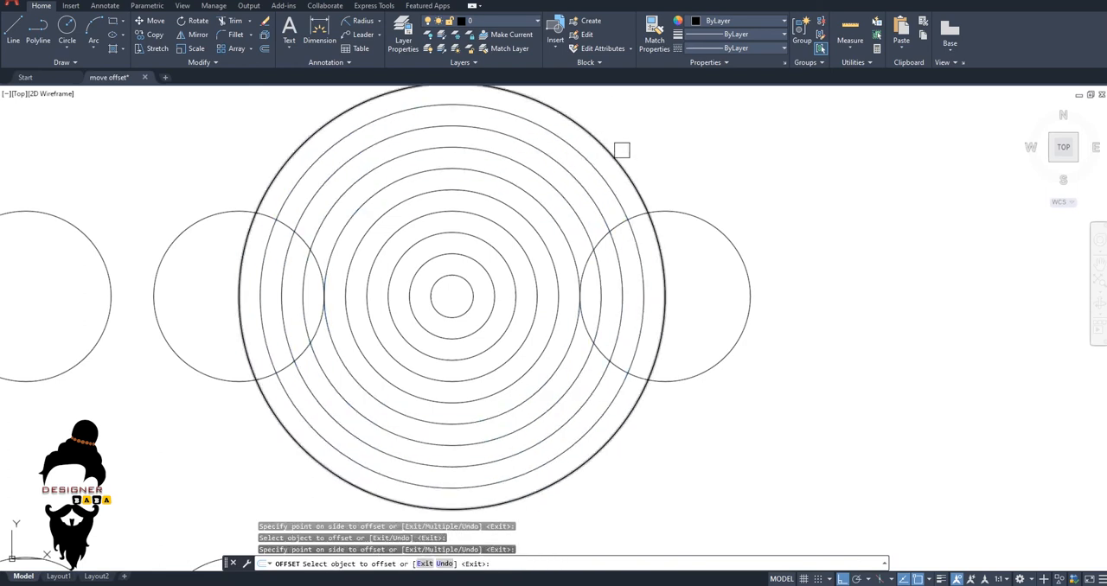
scroll(629, 216, "down", 5)
middle_click_drag(666, 271, 577, 260)
key("Escape")
key("Escape")
key("Escape")
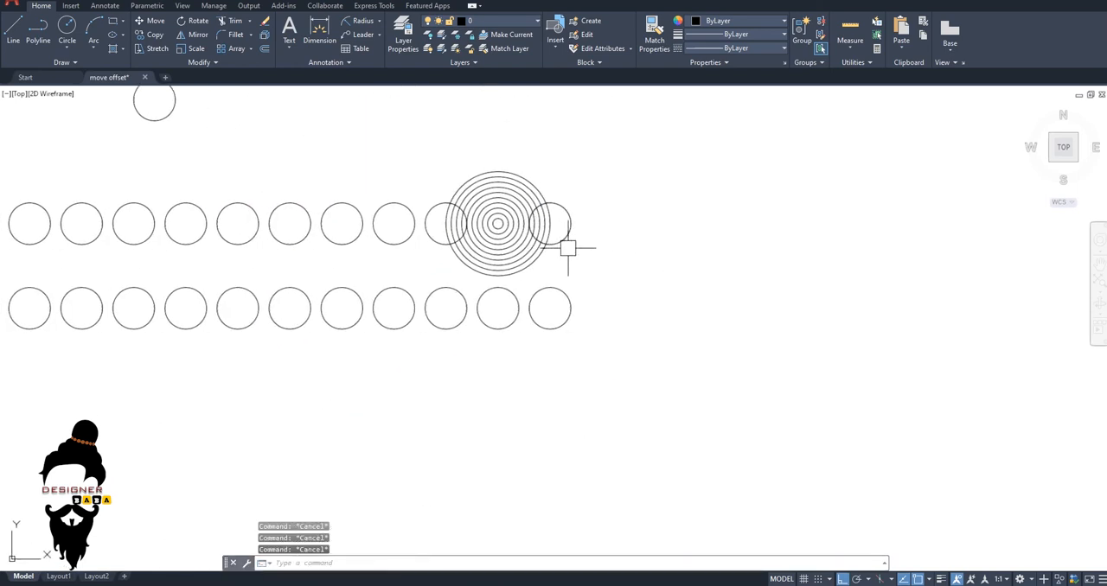
Draw a freehand rectangle to the right of the two long rows of circles.
type("rec")
key("Return")
left_click(607, 208)
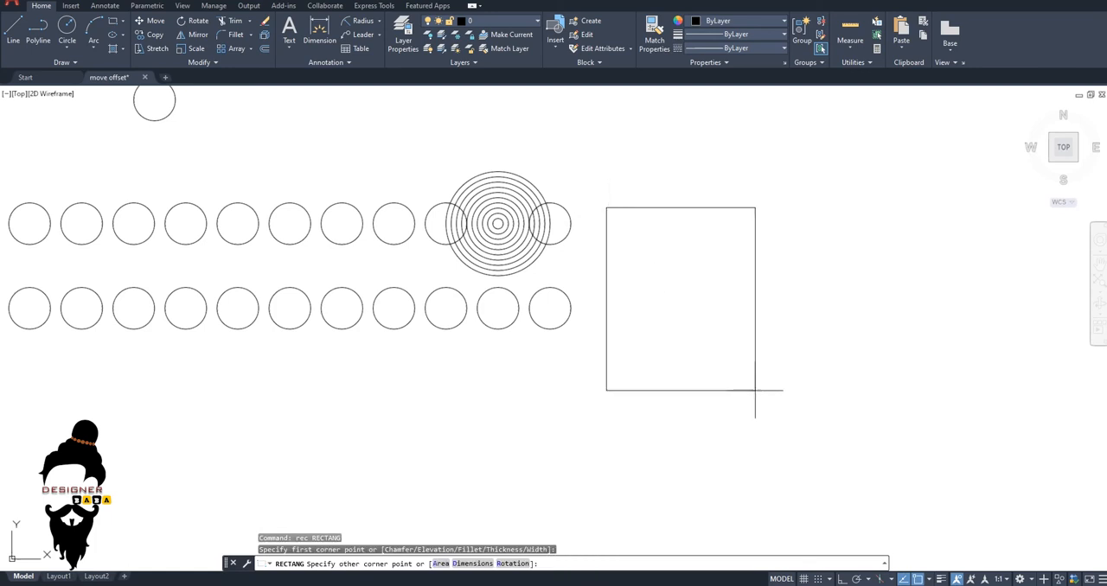
left_click(853, 409)
Offset the rectangle inward by 5, and offset the resulting rectangle inward by the same distance.
type("o")
key("Return")
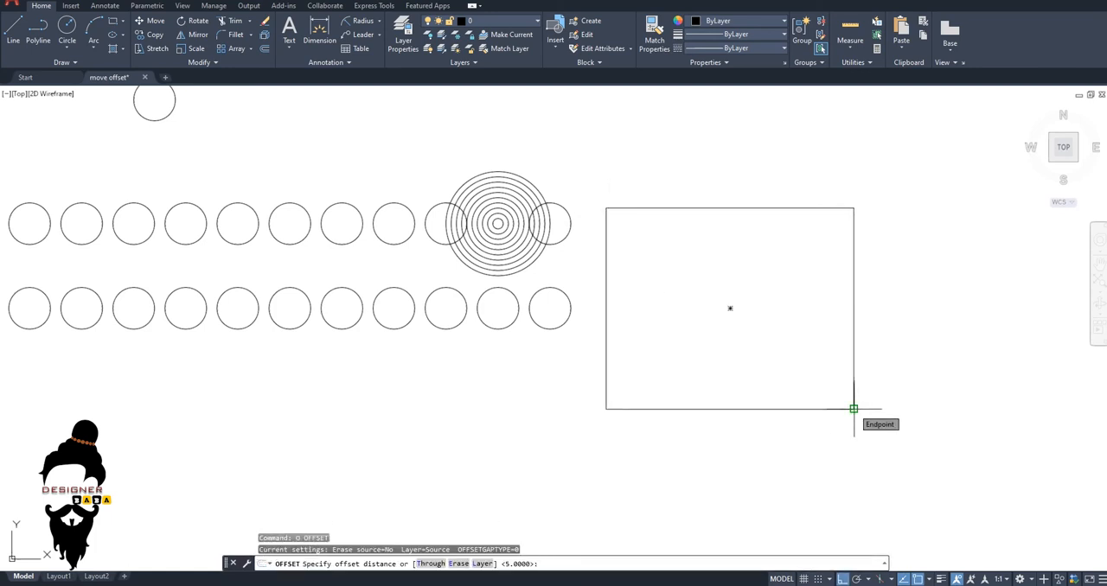
key("Return")
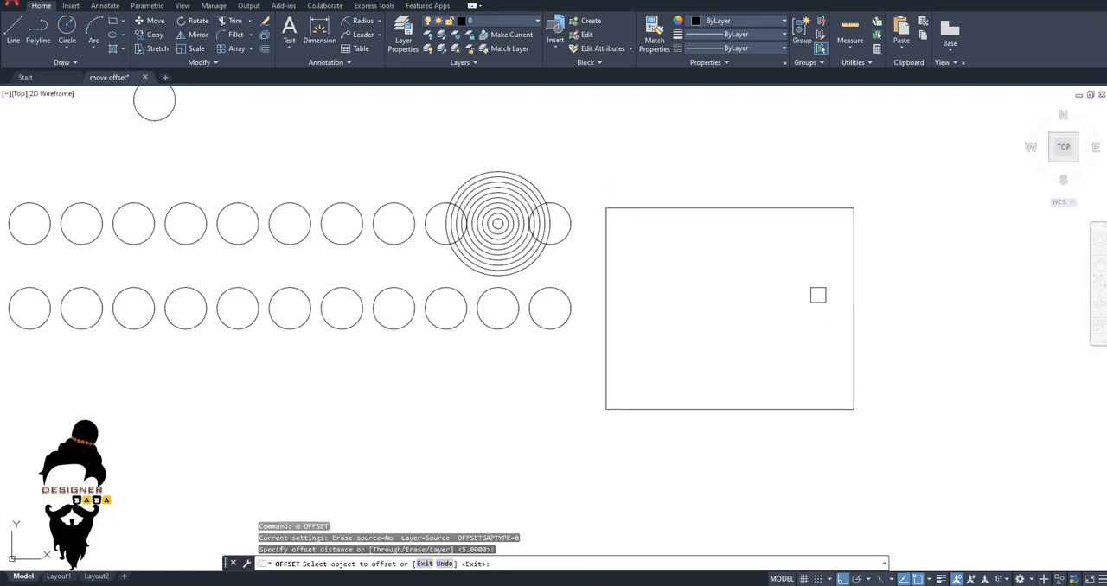
left_click(761, 209)
left_click(746, 234)
left_click(750, 219)
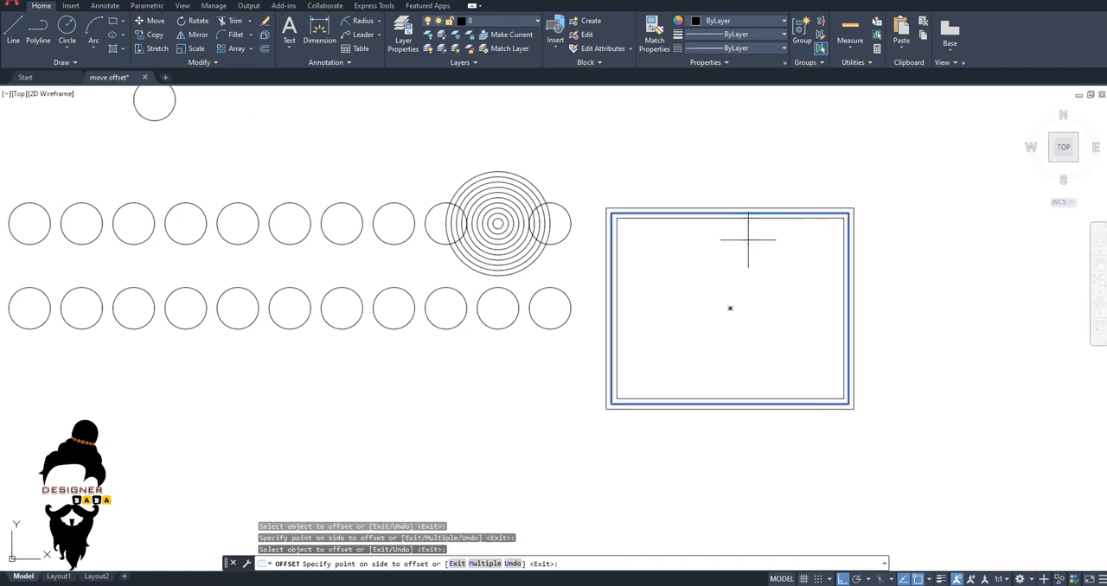
left_click(745, 235)
Offset the innermost rectangle inward by 5 with the Multiple option until the nested rectangles fill the centre.
left_click(740, 226)
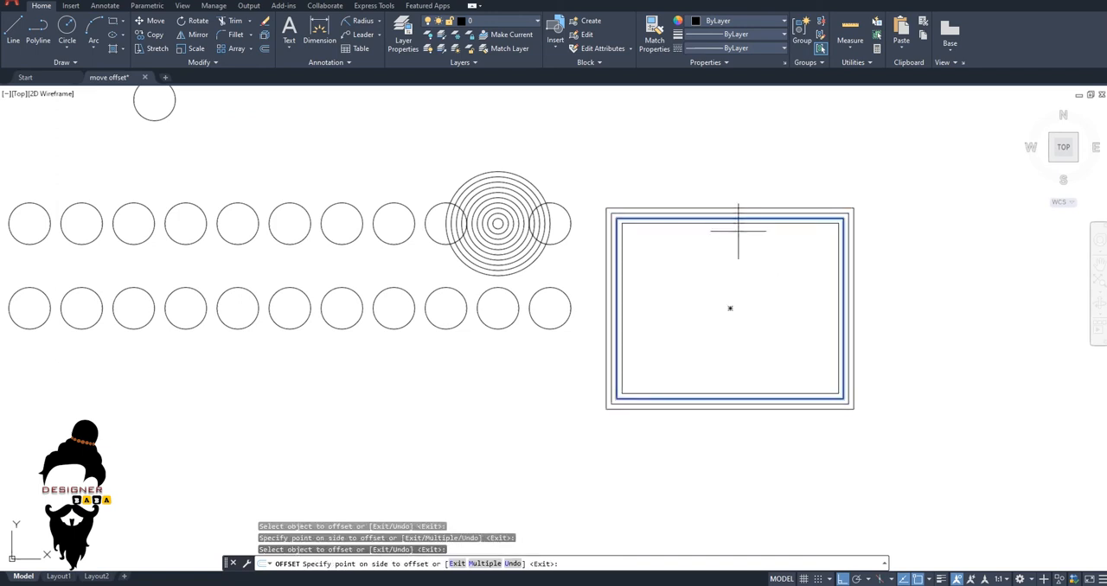
key("Return")
left_click(741, 259)
left_click(741, 294)
left_click(741, 311)
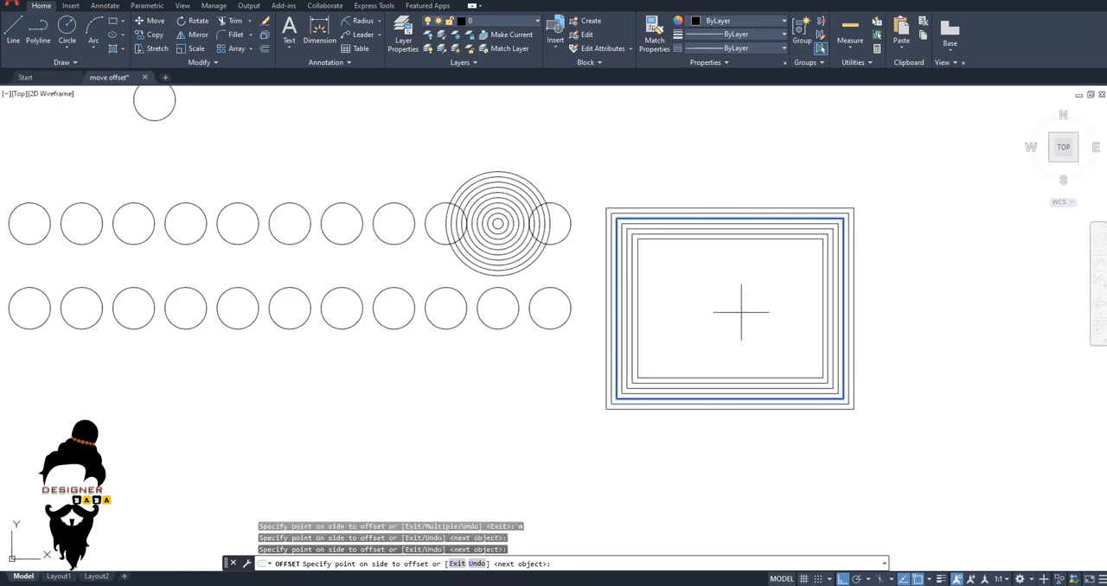
left_click(741, 316)
left_click(741, 321)
left_click(737, 321)
left_click(730, 321)
left_click(731, 322)
left_click(726, 320)
left_click(722, 314)
left_click(717, 304)
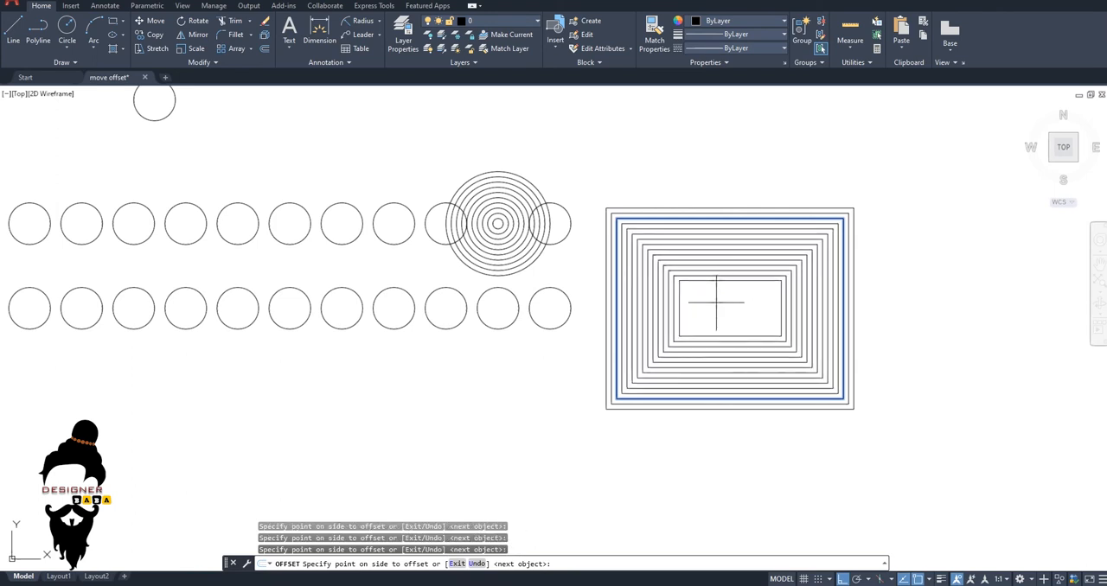
left_click(716, 301)
left_click(715, 300)
left_click(718, 306)
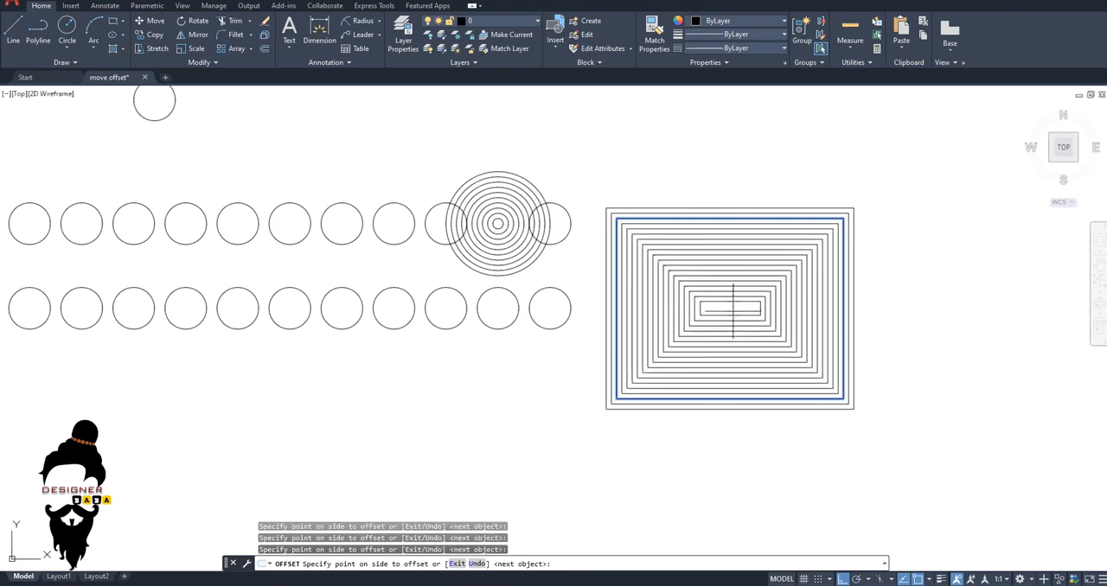
scroll(730, 308, "up", 4)
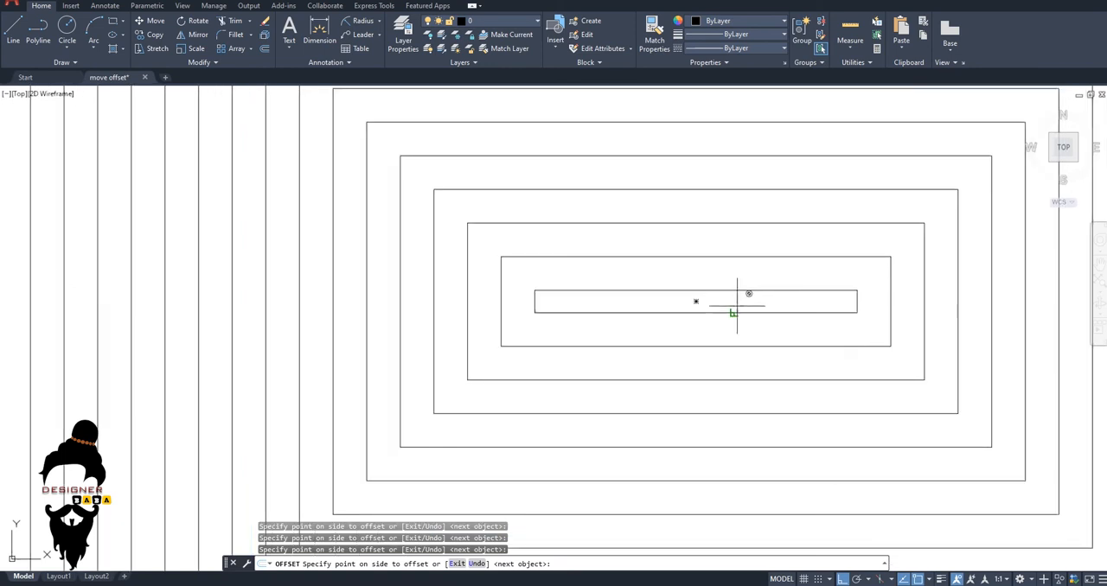
scroll(735, 302, "down", 6)
key("Escape")
key("Escape")
key("Escape")
Draw diagonal lines joining the right-hand corners of the outermost rectangle to the matching corners of the innermost one.
scroll(894, 375, "up", 4)
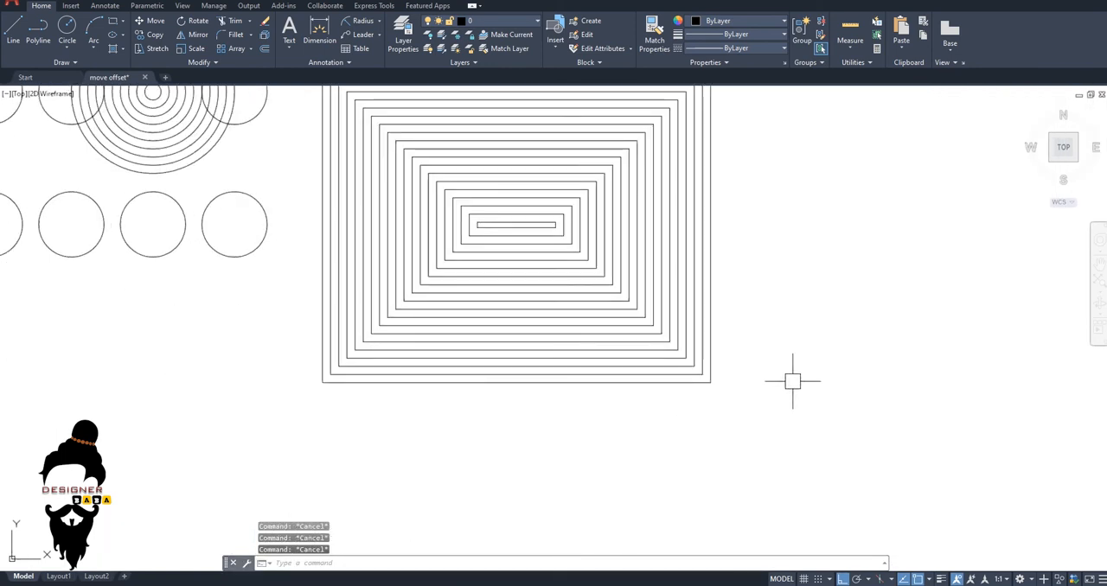
scroll(792, 385, "down", 4)
type("l")
key("Return")
scroll(761, 382, "up", 4)
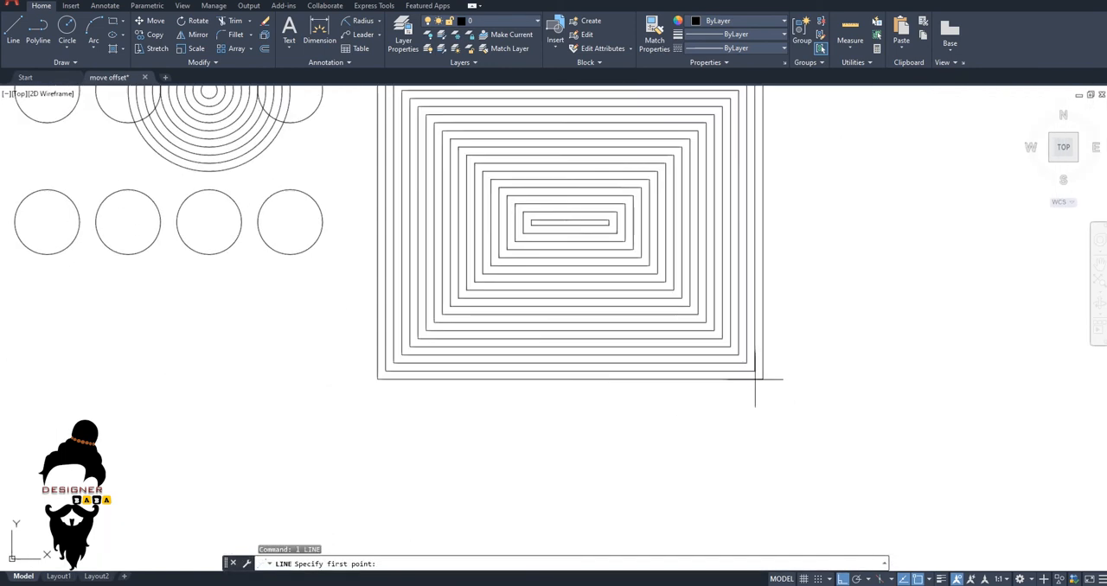
left_click(763, 378)
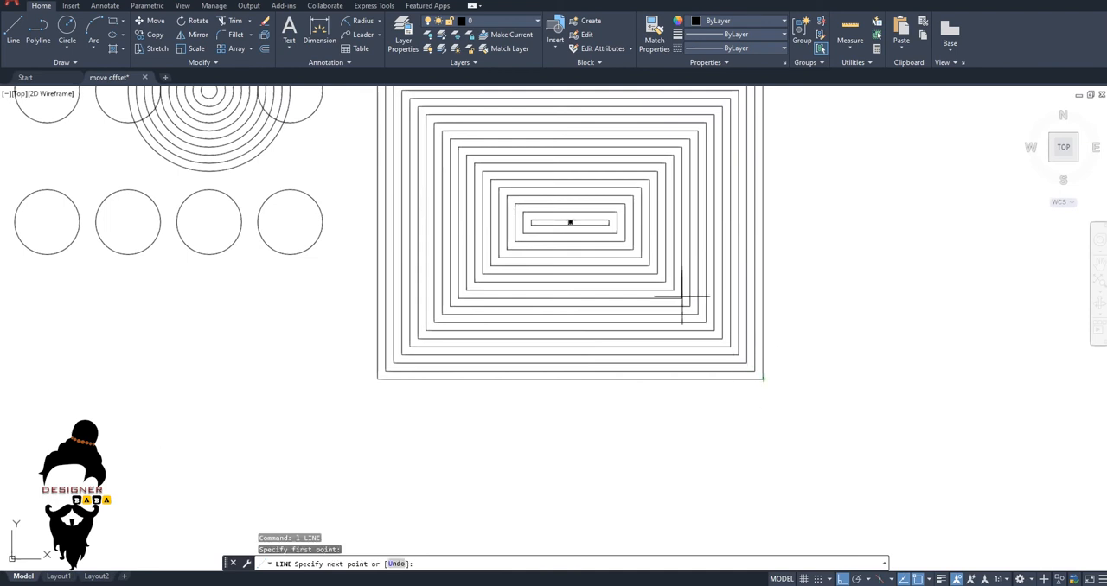
left_click(610, 224)
key("Return")
key("Return")
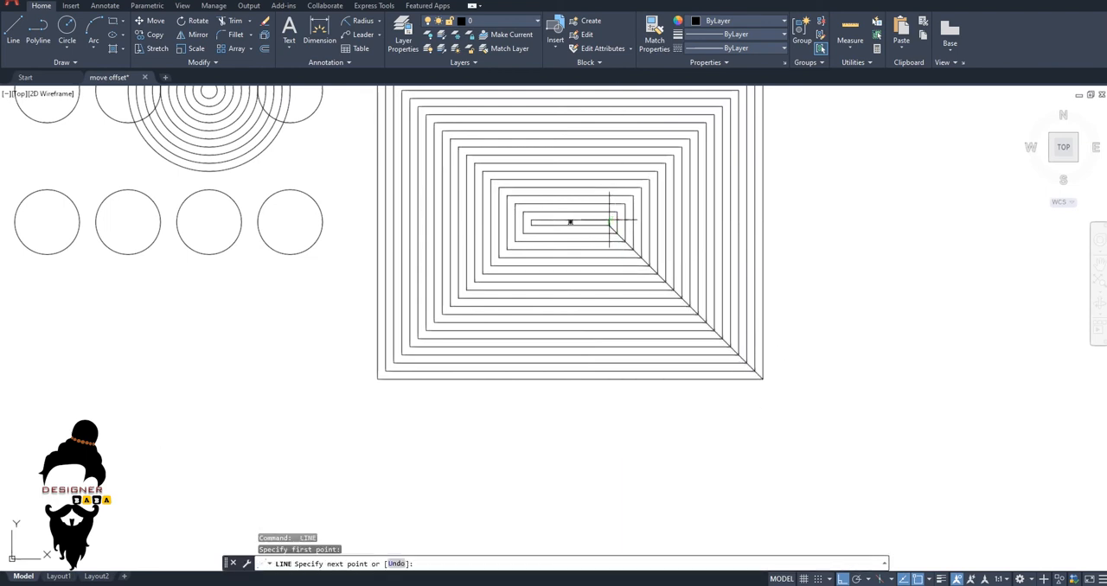
scroll(610, 222, "down", 4)
left_click(677, 184)
key("Escape")
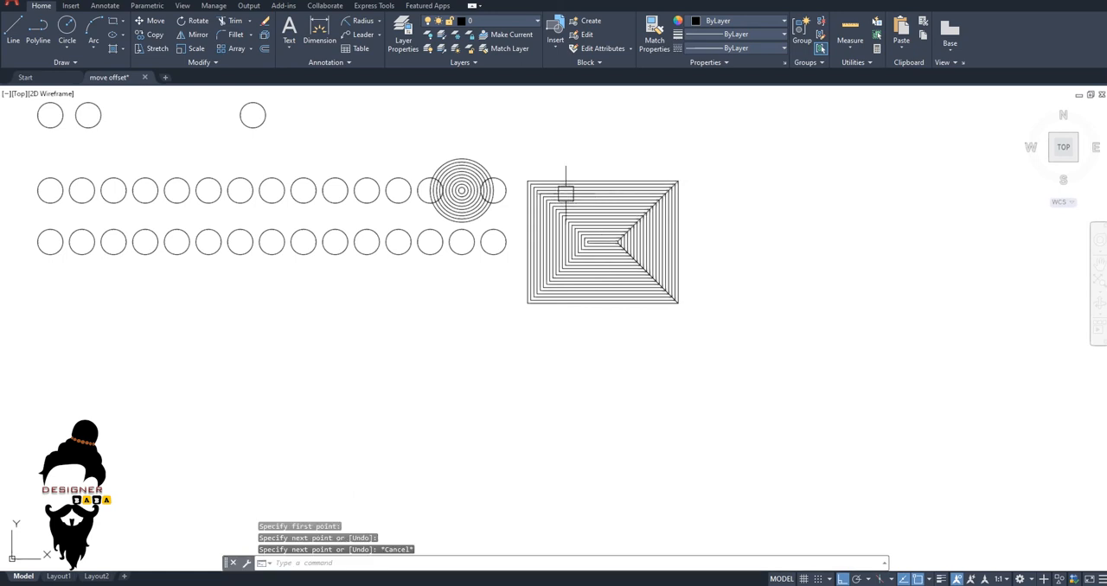
Draw diagonal lines joining the left-hand corners of the outermost rectangle to the matching corners of the innermost one.
key("Return")
scroll(538, 188, "up", 4)
left_click(512, 169)
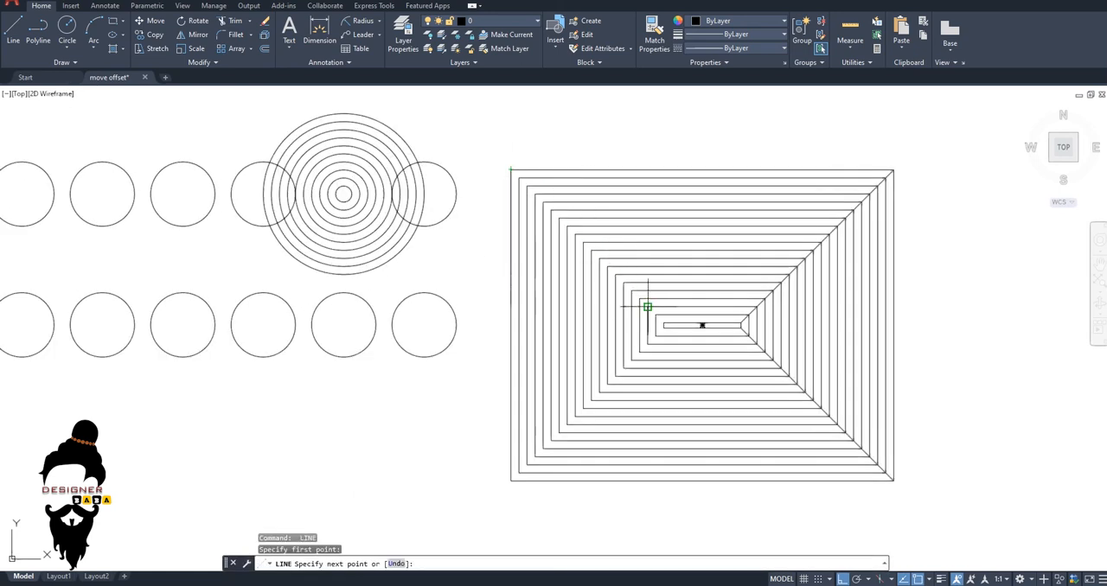
key("Escape")
key("Return")
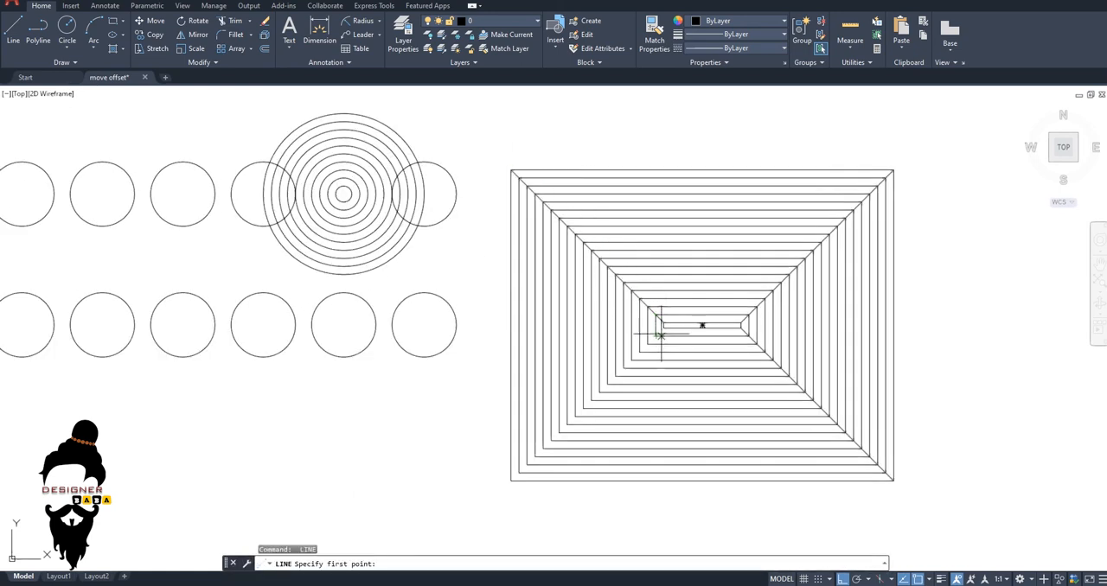
scroll(663, 323, "up", 3)
left_click(663, 324)
scroll(660, 311, "down", 5)
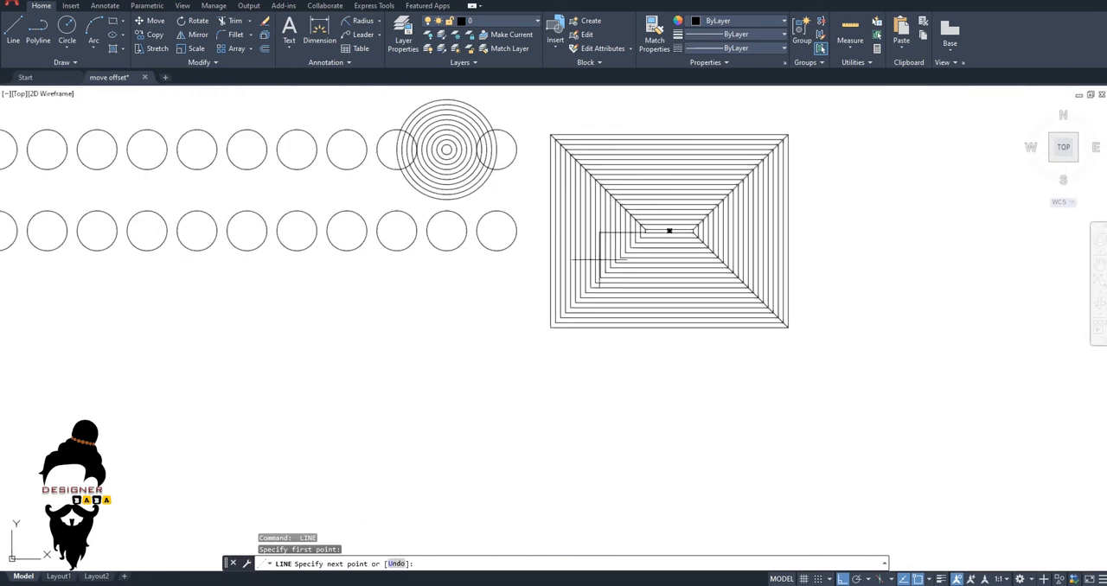
left_click(551, 327)
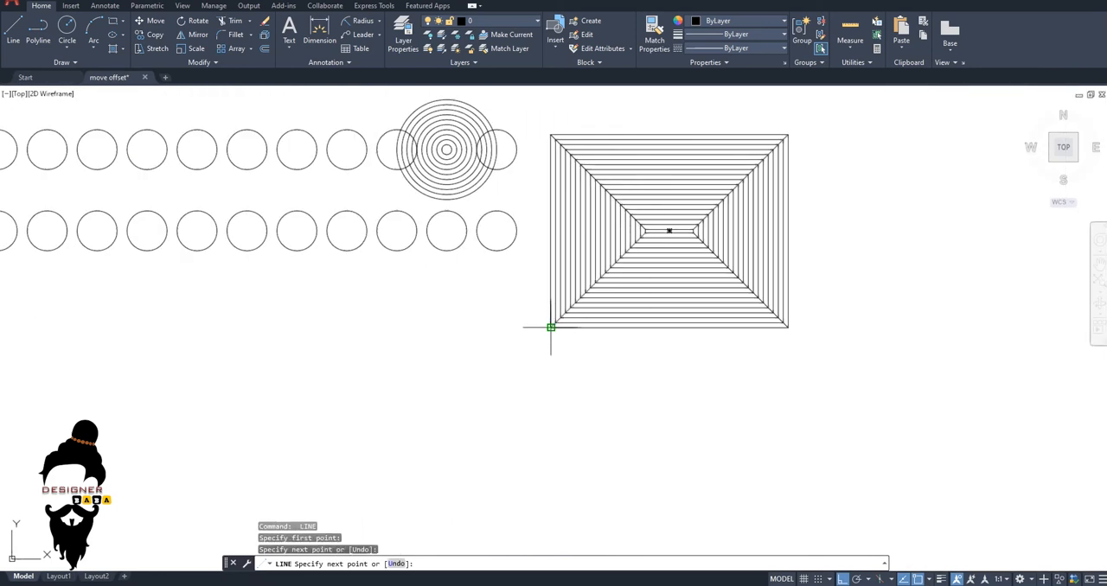
key("Escape")
key("Escape")
scroll(784, 176, "up", 2)
key("Escape")
scroll(706, 284, "up", 2)
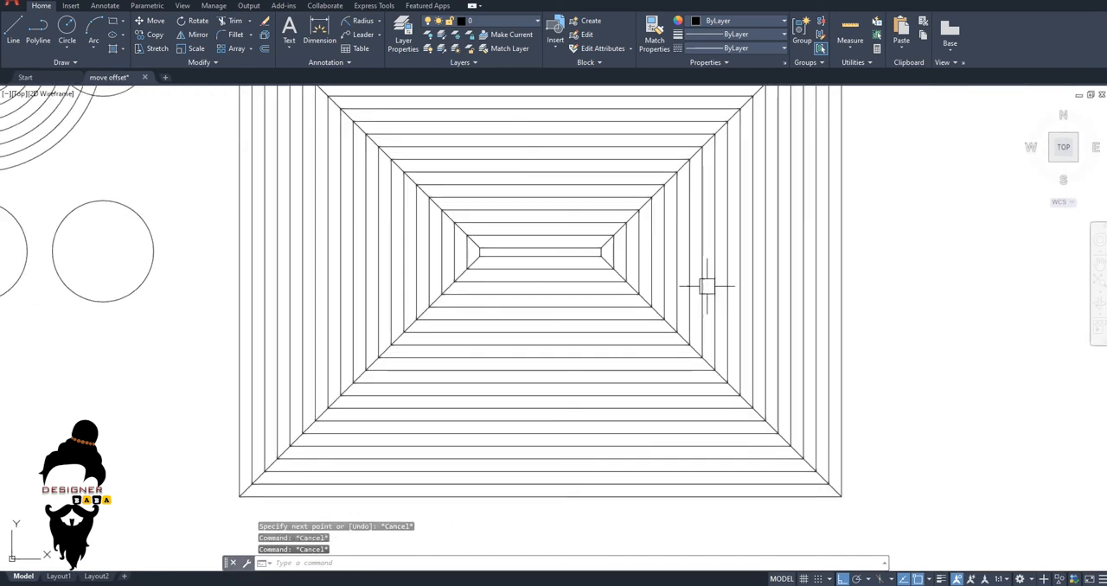
Draw a long horizontal line below the circle rows and a vertical line about 469 units long crossing it near its left end.
scroll(975, 440, "down", 4)
mouse_move(975, 441)
middle_mouse_down()
mouse_move(750, 426)
mouse_move(636, 396)
middle_mouse_up()
scroll(636, 396, "up", 2)
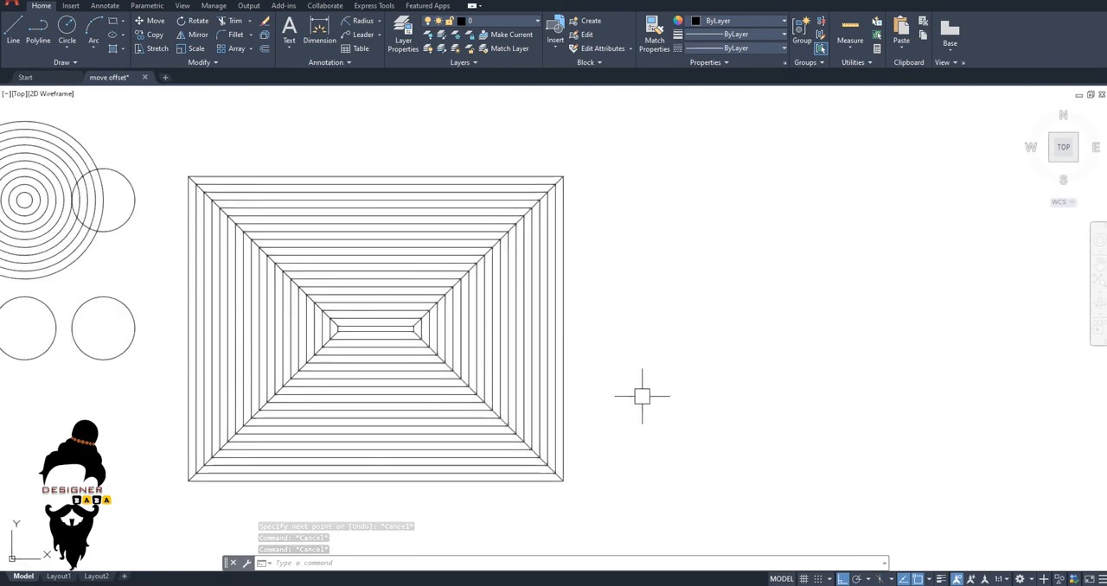
scroll(653, 387, "down", 4)
middle_click_drag(654, 376, 774, 383)
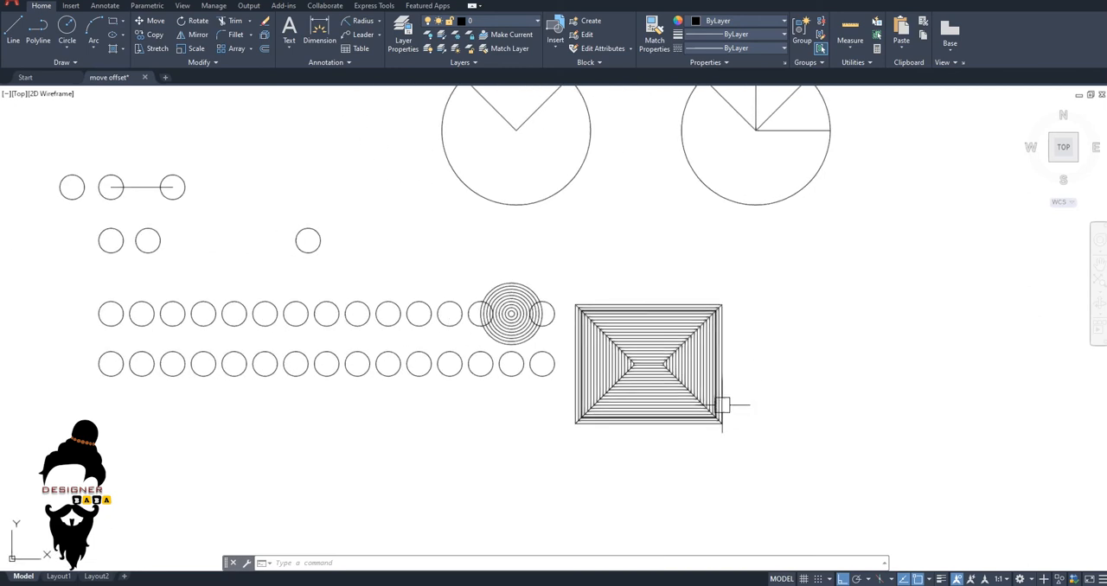
scroll(662, 445, "down", 5)
type("l")
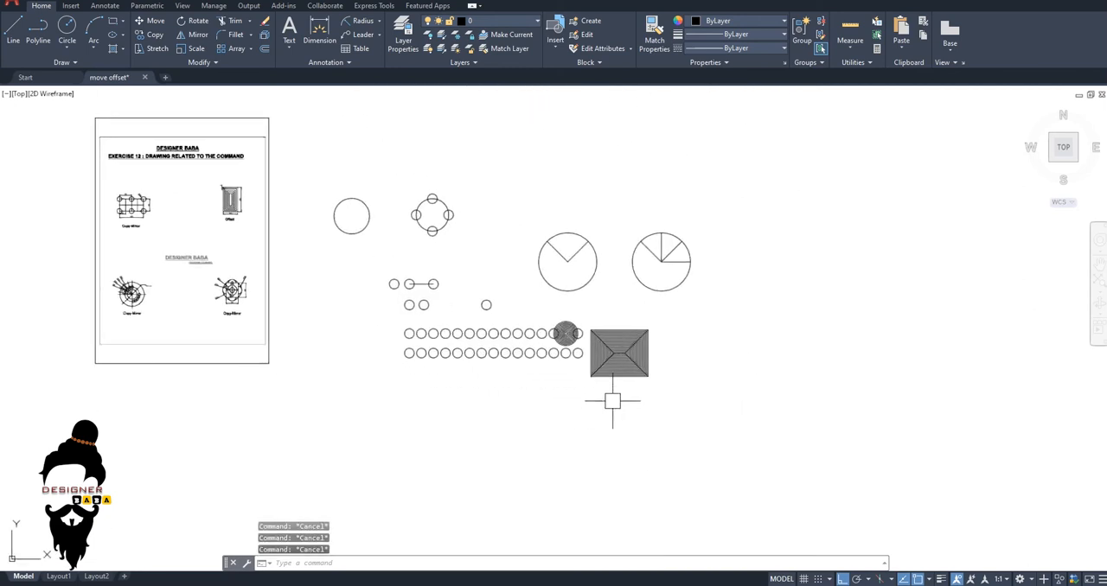
key("Return")
scroll(640, 299, "up", 5)
left_click(413, 288)
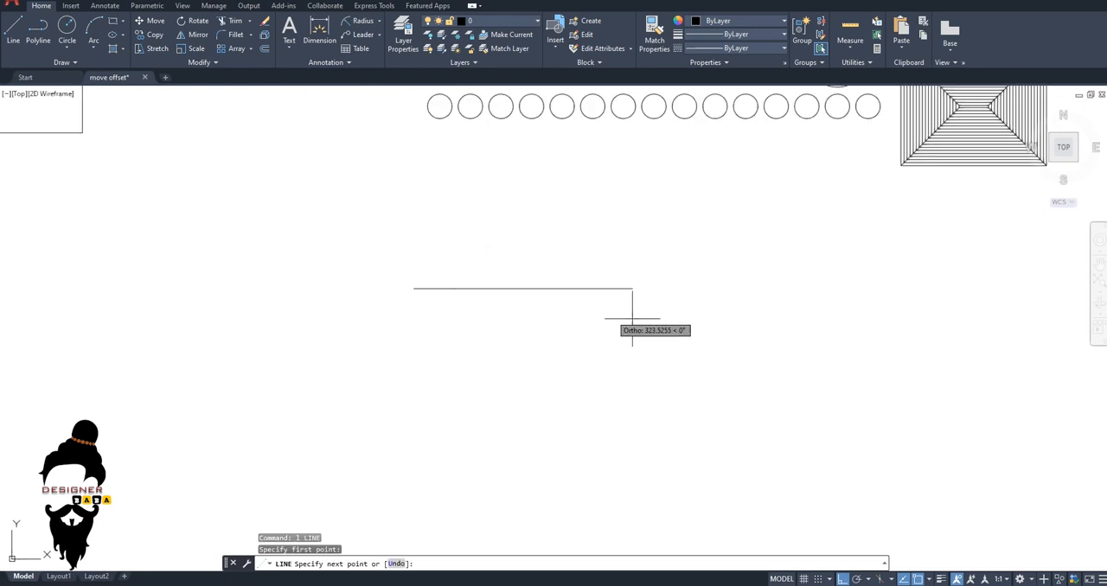
left_click(837, 315)
key("Return")
key("Return")
left_click(435, 227)
middle_click_drag(464, 422, 491, 325)
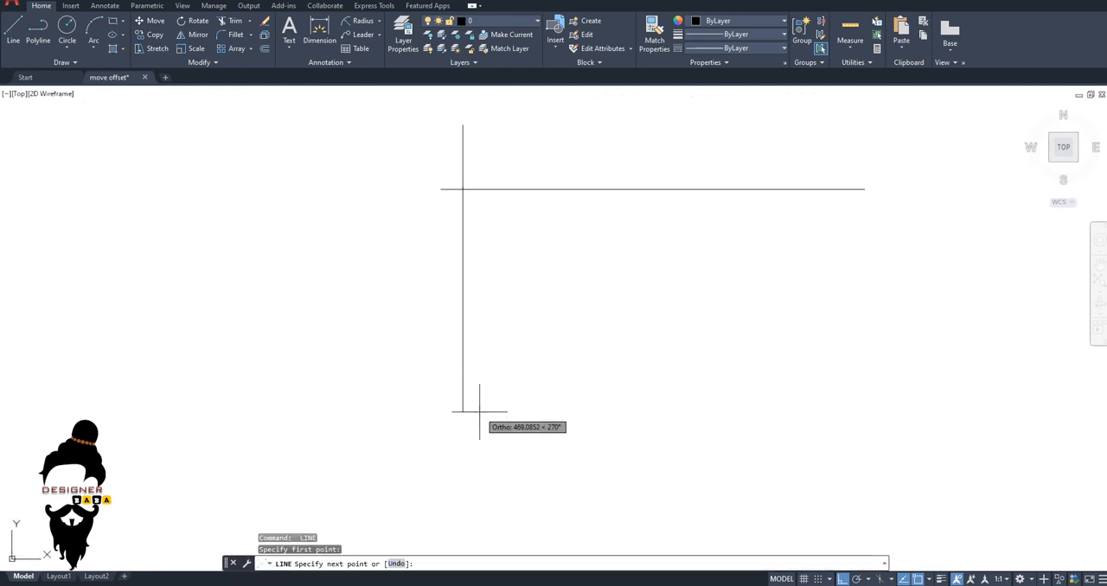
left_click(479, 412)
key("Escape")
key("Escape")
key("Escape")
Offset the vertical line to the right by 10 with the Multiple option, making 13 parallel copies.
type("o")
key("Return")
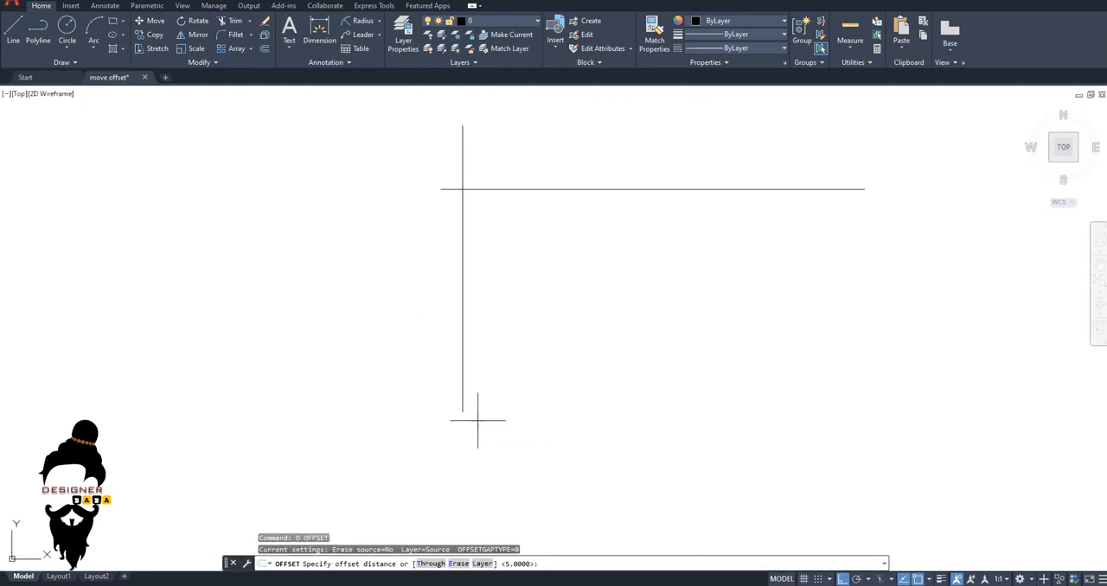
type("10")
key("Return")
left_click(463, 350)
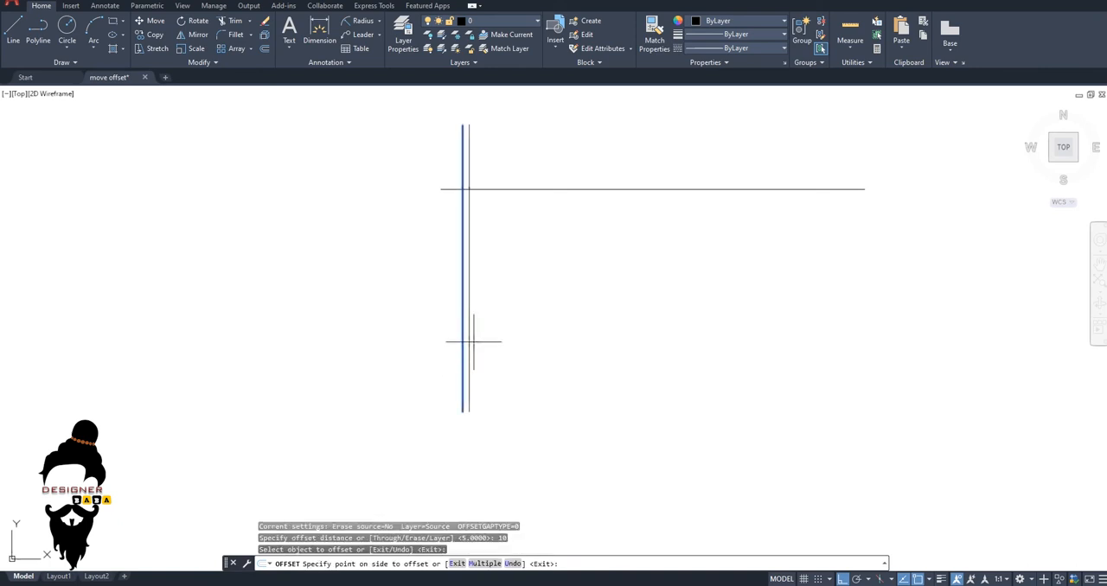
type("m")
key("Return")
left_click(537, 353)
left_click(623, 354)
left_click(761, 356)
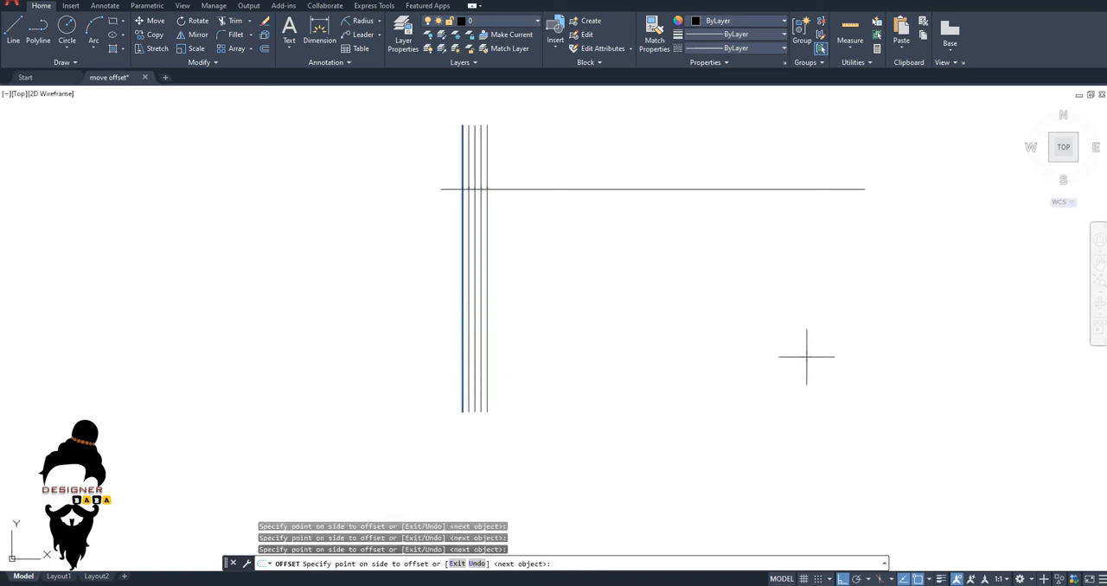
left_click(834, 357)
left_click(875, 358)
left_click(887, 359)
left_click(886, 359)
left_click(886, 359)
left_click(886, 359)
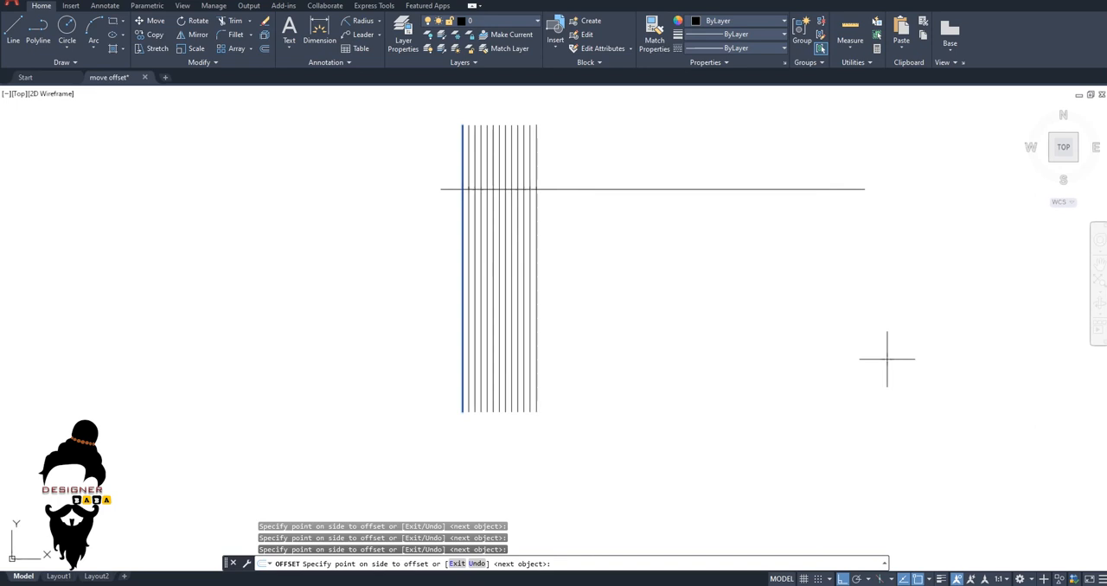
left_click(887, 359)
left_click(886, 359)
key("Escape")
Offset the long horizontal line downward by 10 with the Multiple option, making 15 copies that form a grid.
key("Return")
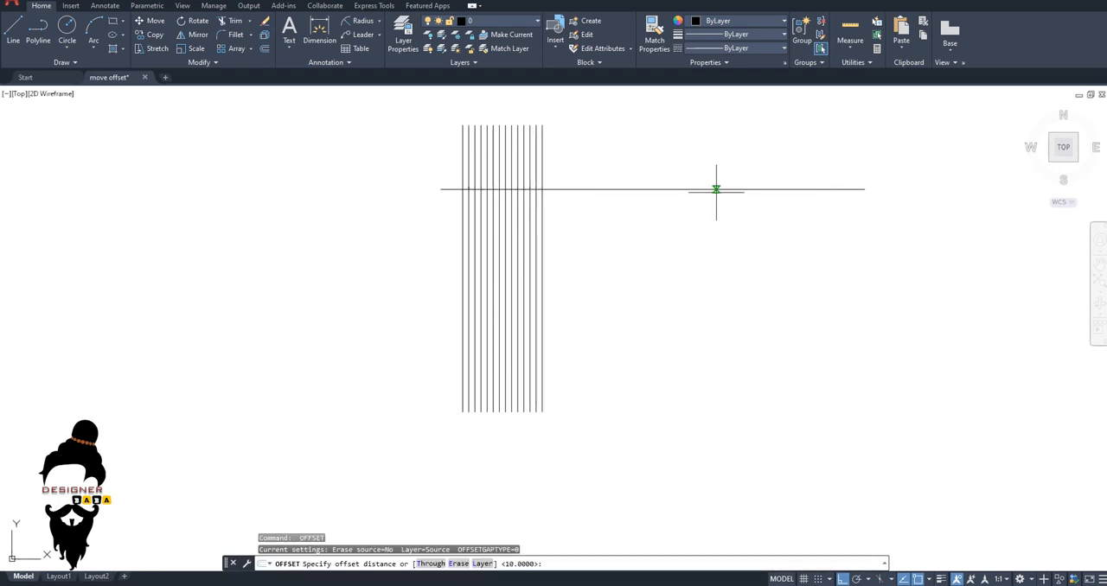
key("Return")
left_click(716, 189)
type("m")
key("Return")
left_click(727, 309)
left_click(730, 329)
left_click(731, 338)
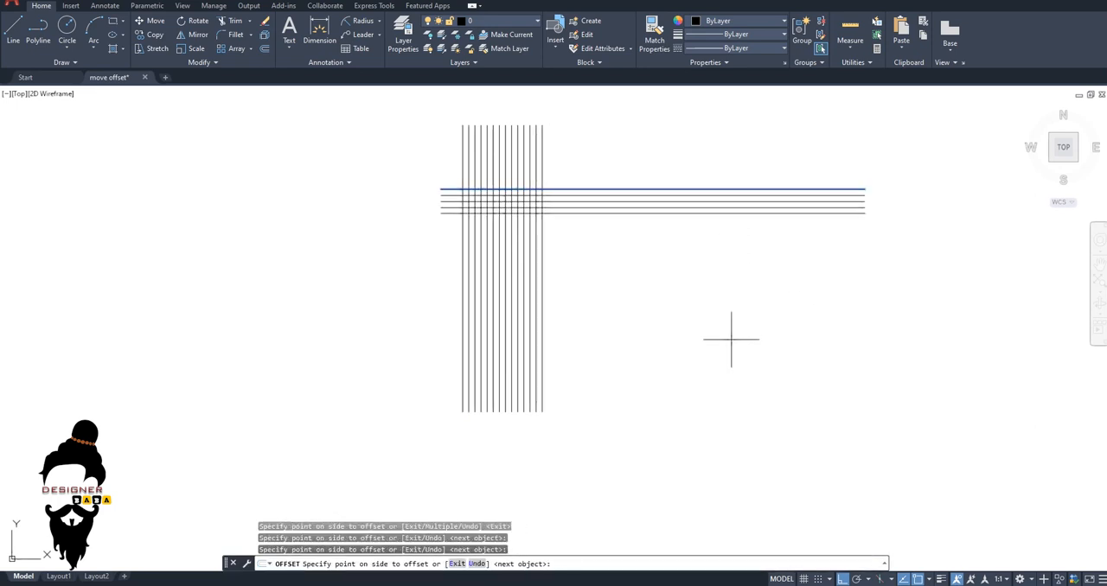
left_click(735, 359)
left_click(739, 385)
left_click(745, 411)
left_click(751, 430)
left_click(755, 443)
left_click(758, 449)
left_click(758, 458)
left_click(758, 465)
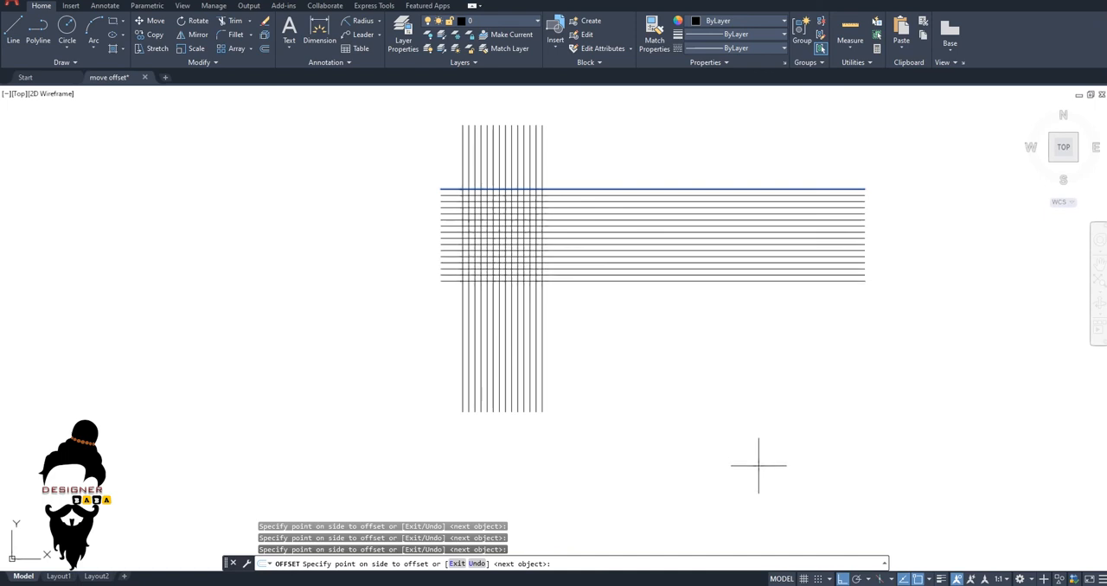
key("Escape")
key("Escape")
middle_click_drag(776, 386, 828, 542)
key("Escape")
key("Escape")
Draw a vertical line and a separate horizontal line in the empty space between the circle rows and the grid.
middle_click_drag(688, 299, 526, 358)
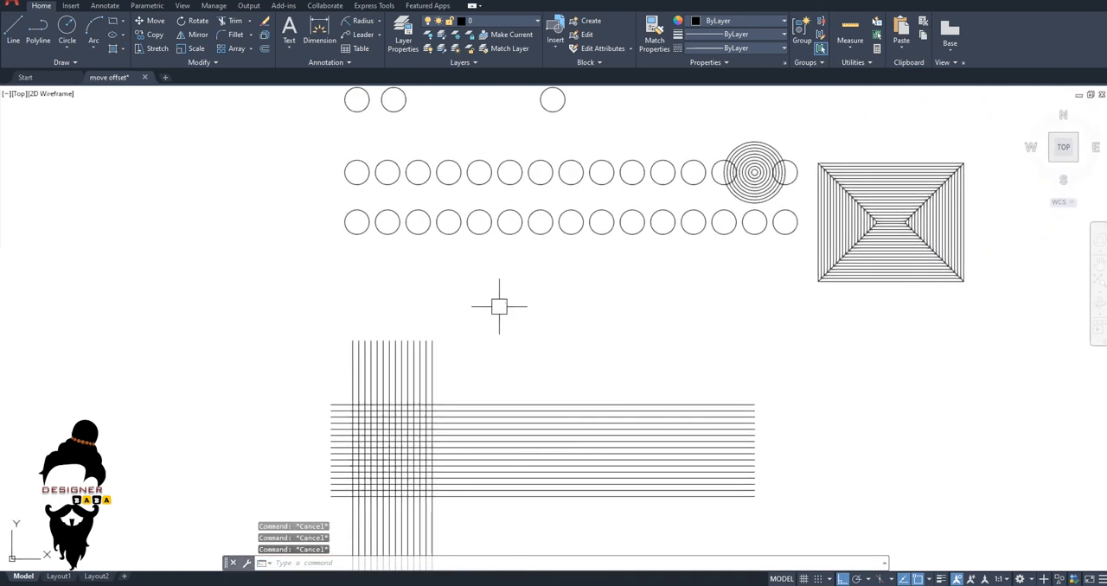
type("l")
key("Return")
middle_click_drag(522, 316, 469, 308)
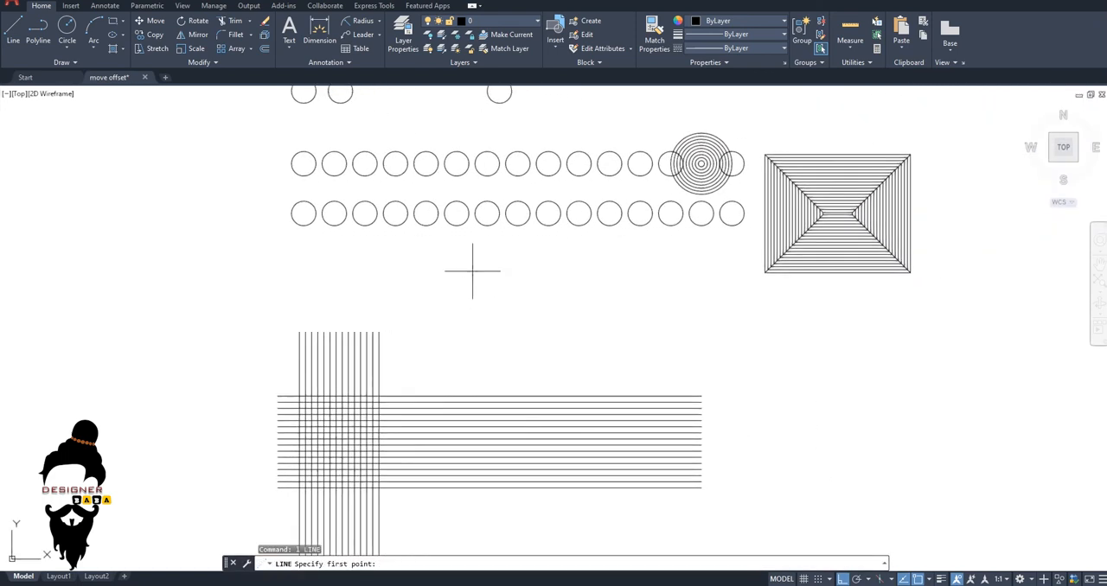
left_click(503, 312)
left_click(588, 311)
key("Escape")
Draw a short vertical line above the new horizontal line and a longer vertical line crossing it near its left end.
scroll(557, 326, "up", 4)
key("Return")
left_click(546, 211)
left_click(548, 258)
key("Escape")
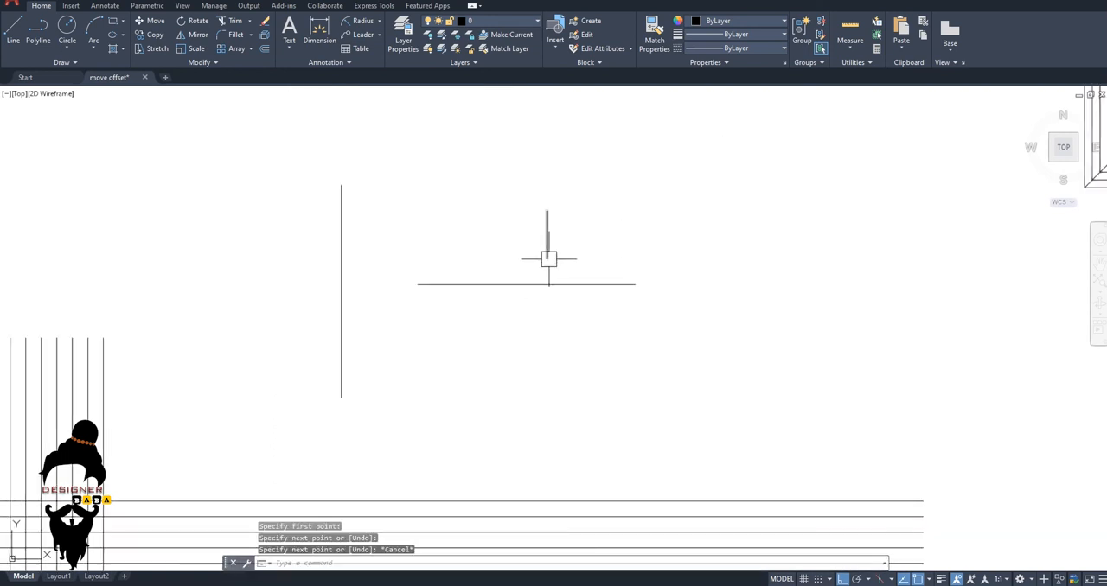
key("Return")
left_click(466, 214)
left_click(479, 358)
key("Escape")
key("Escape")
key("Escape")
key("Escape")
Try to trim the crossing vertical line above the short horizontal line.
scroll(553, 369, "down", 5)
middle_click_drag(521, 338, 542, 345)
scroll(542, 345, "up", 5)
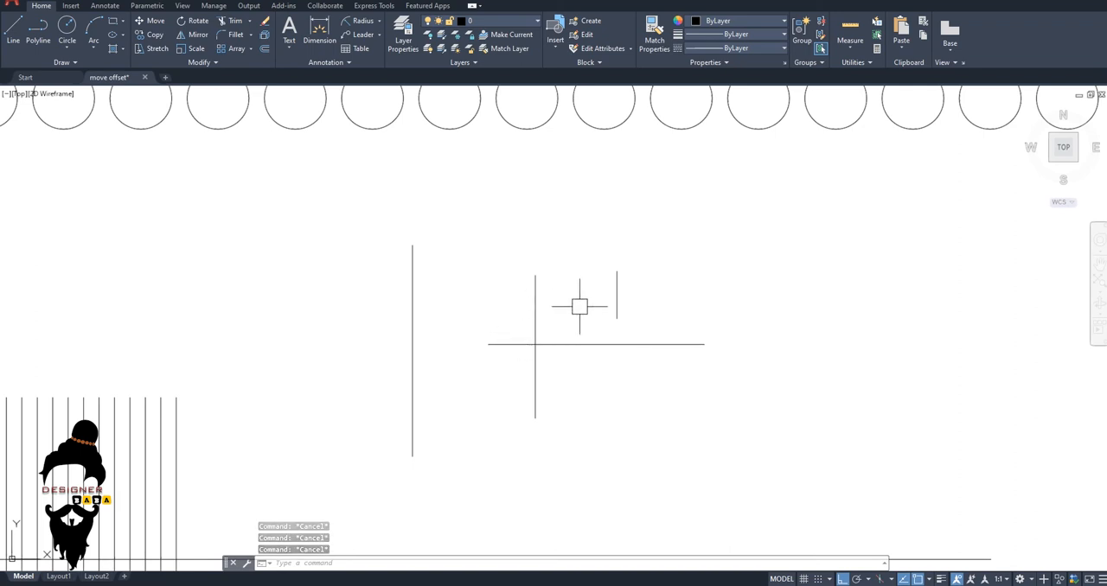
scroll(571, 313, "up", 2)
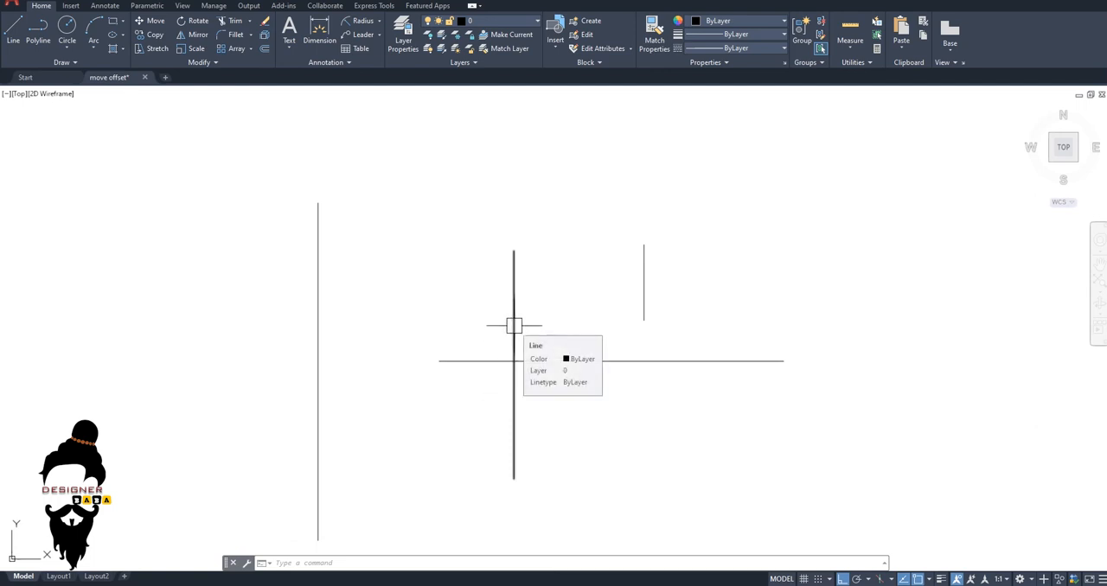
type("tr")
key("Return")
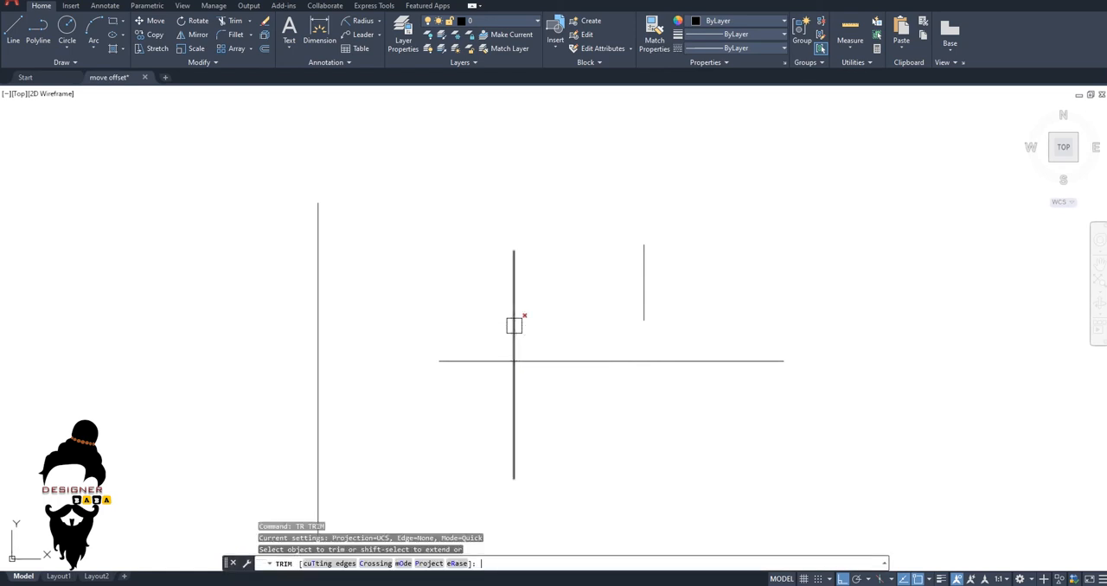
left_click(513, 326)
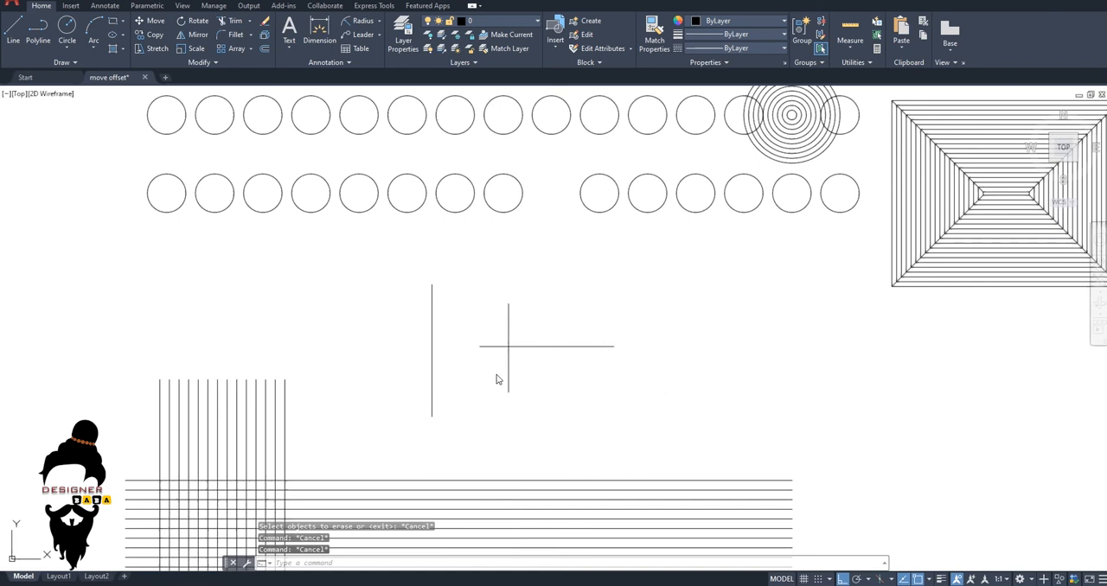
Draw a short free-standing vertical line just above the right half of the short horizontal line.
scroll(496, 373, "down", 2)
type("l")
key("Return")
left_click(532, 317)
left_click(534, 334)
key("Escape")
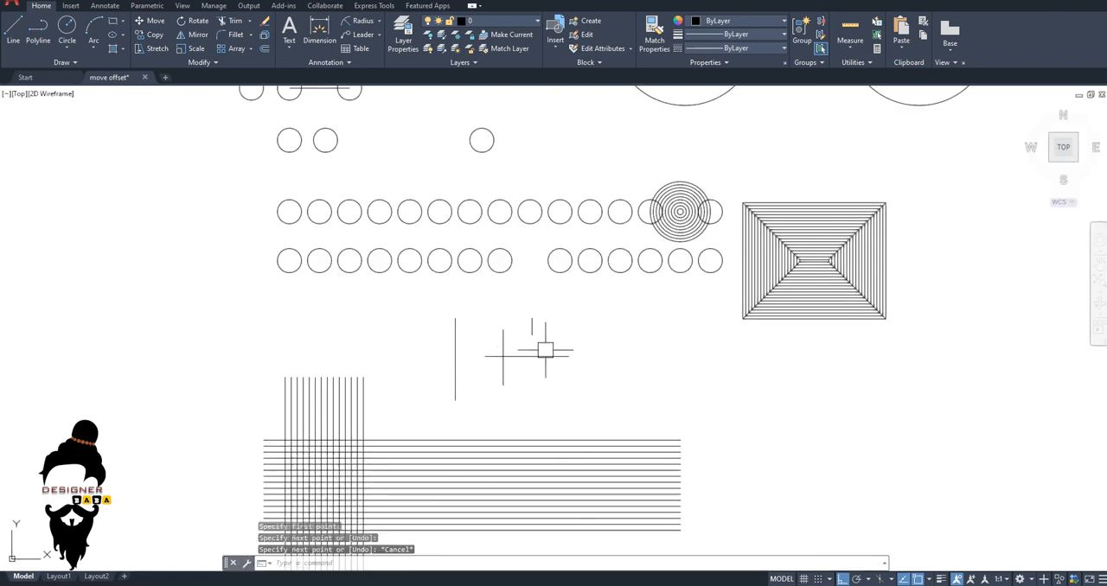
Remove the short free-standing vertical line with the Trim command.
type("tr")
key("Return")
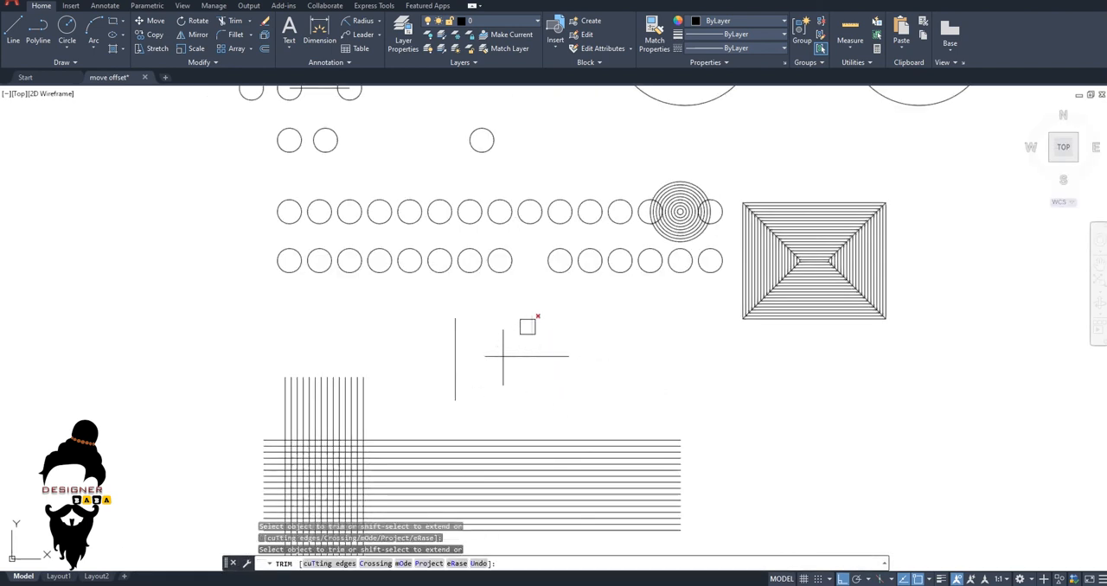
scroll(532, 331, "up", 3)
left_click(522, 335)
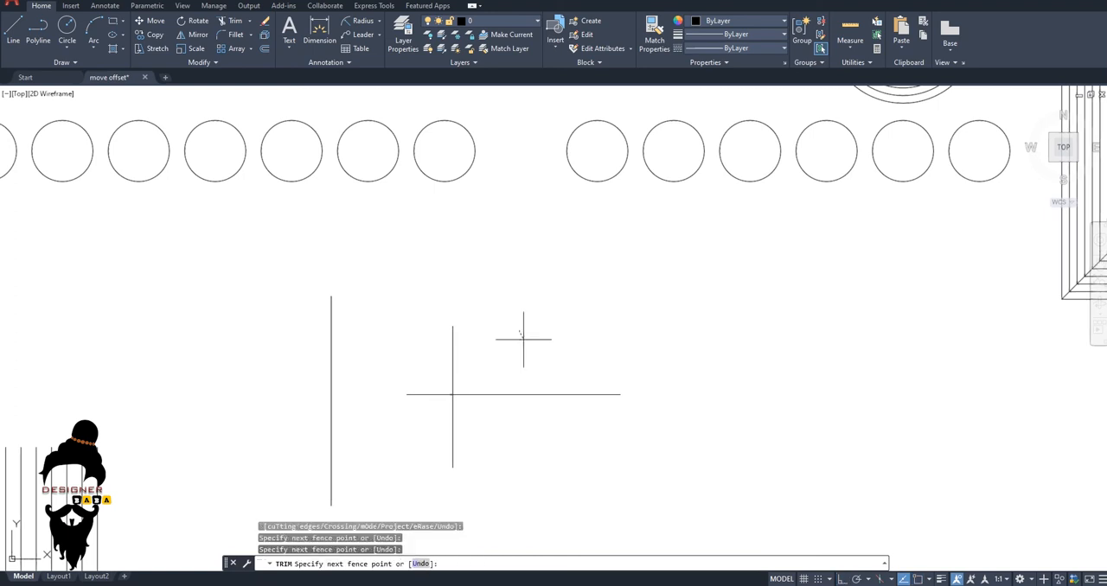
key("Return")
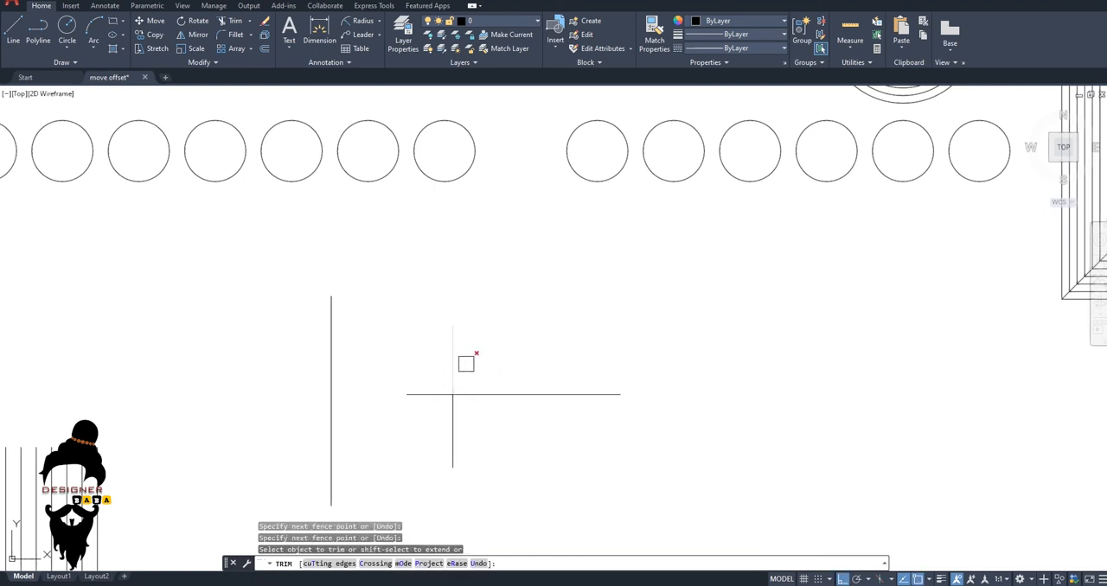
Trim away the crossing vertical line on both sides of the horizontal line, plus the horizontal line's end left of the crossing.
scroll(484, 371, "up", 4)
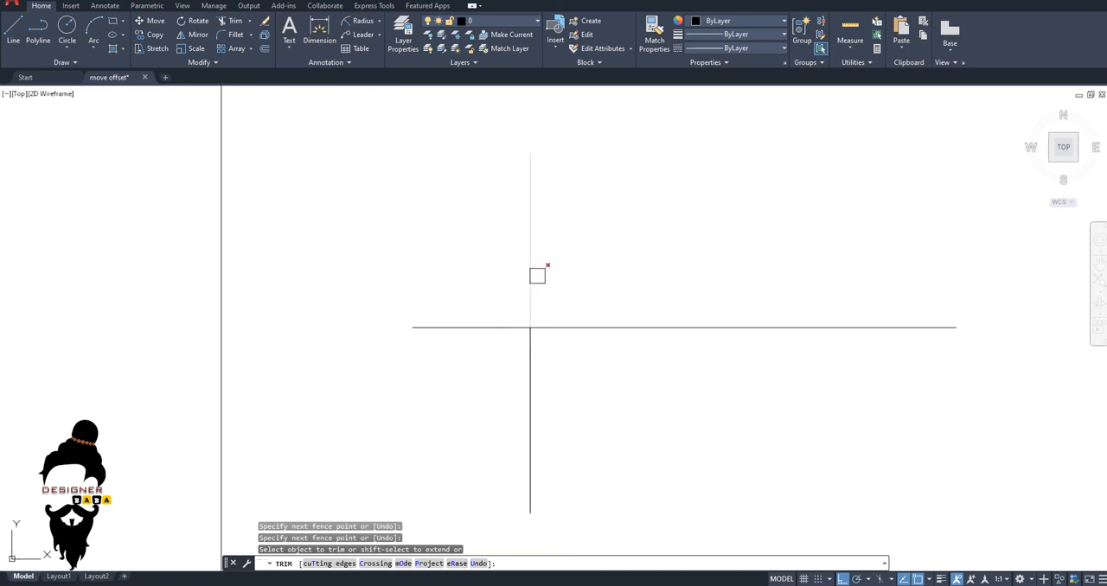
left_click(527, 268)
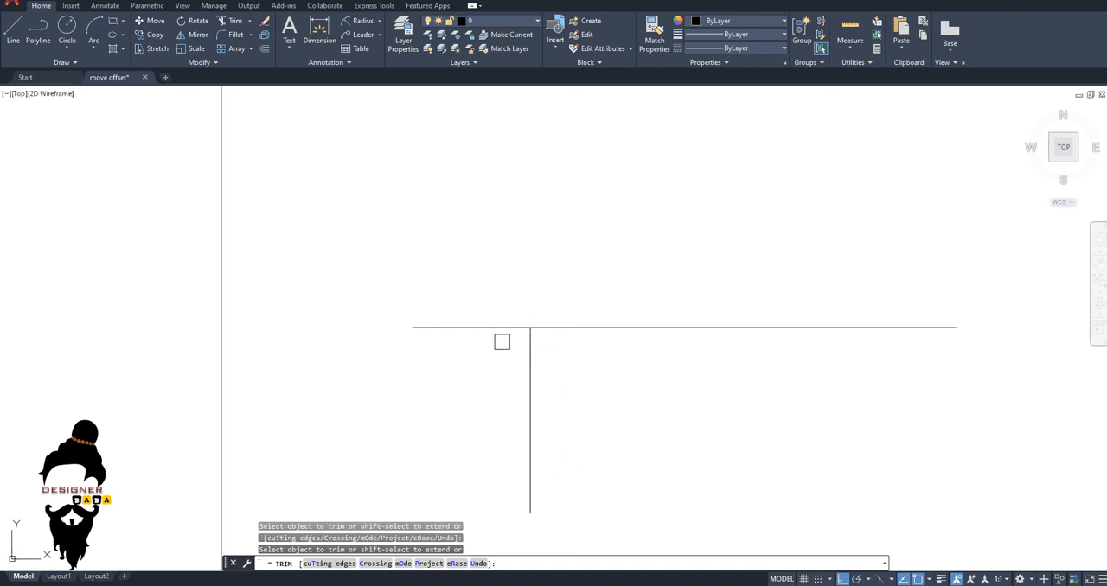
left_click(480, 317)
left_click(479, 338)
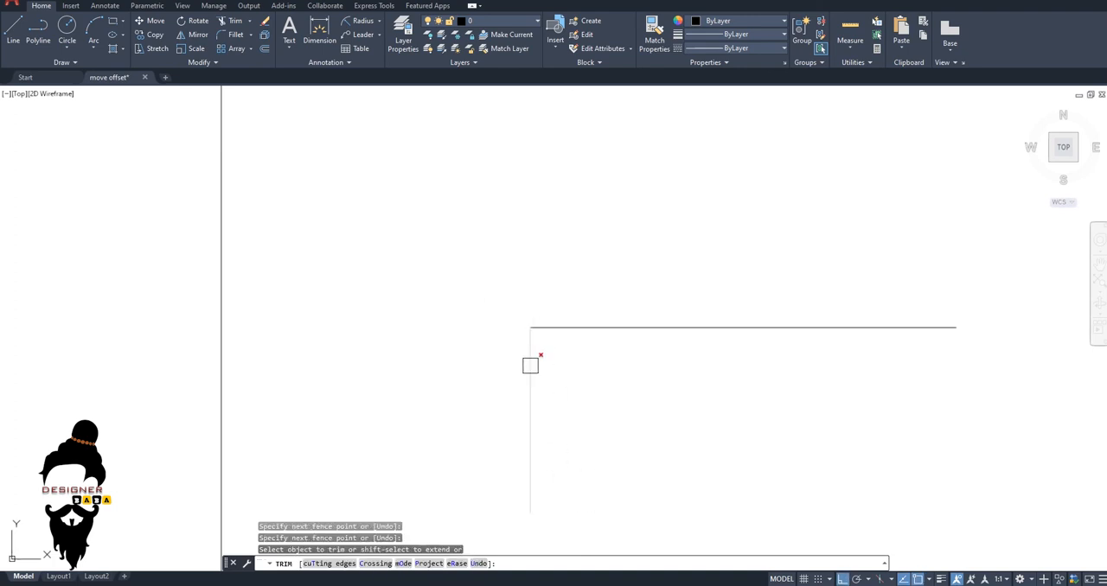
scroll(532, 357, "down", 4)
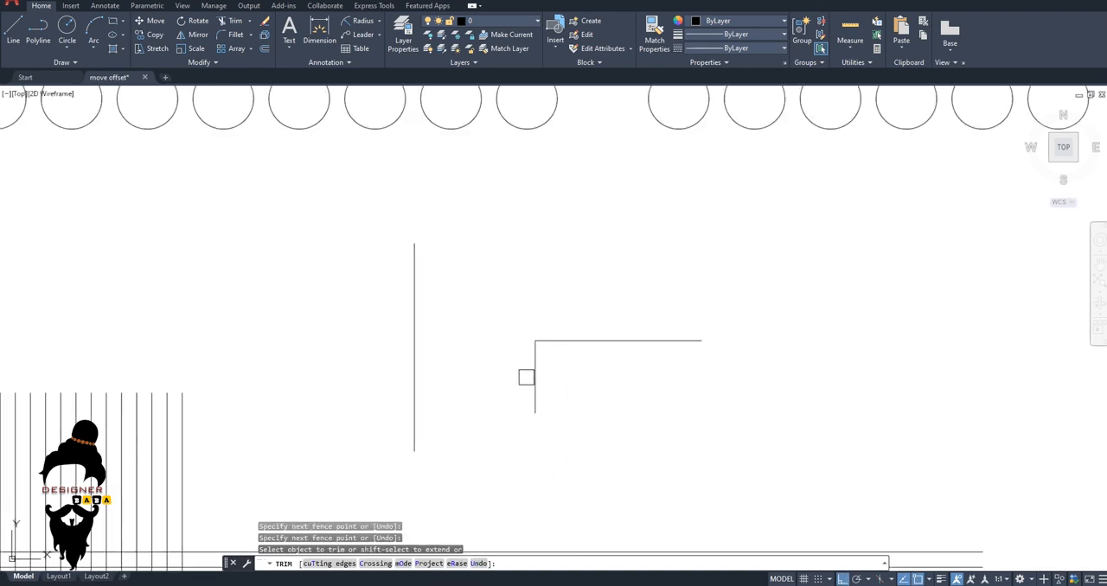
left_click(533, 377)
scroll(544, 358, "down", 4)
key("Escape")
key("Escape")
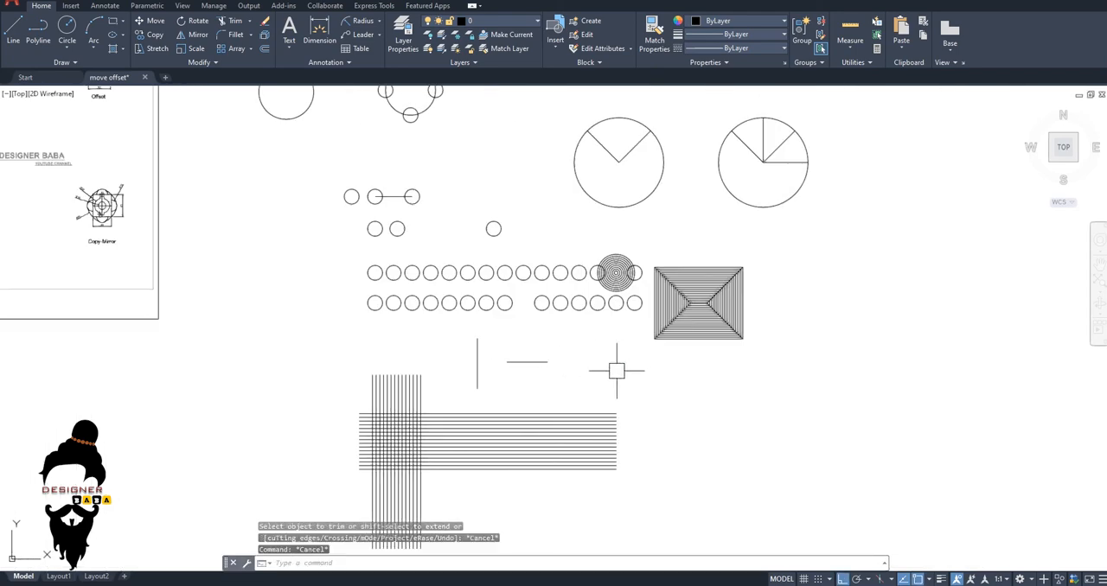
Trim individual line segments out of the grid's upper-left area to cut a stepped, maze-like gap.
scroll(396, 385, "up", 4)
type("tr")
key("Return")
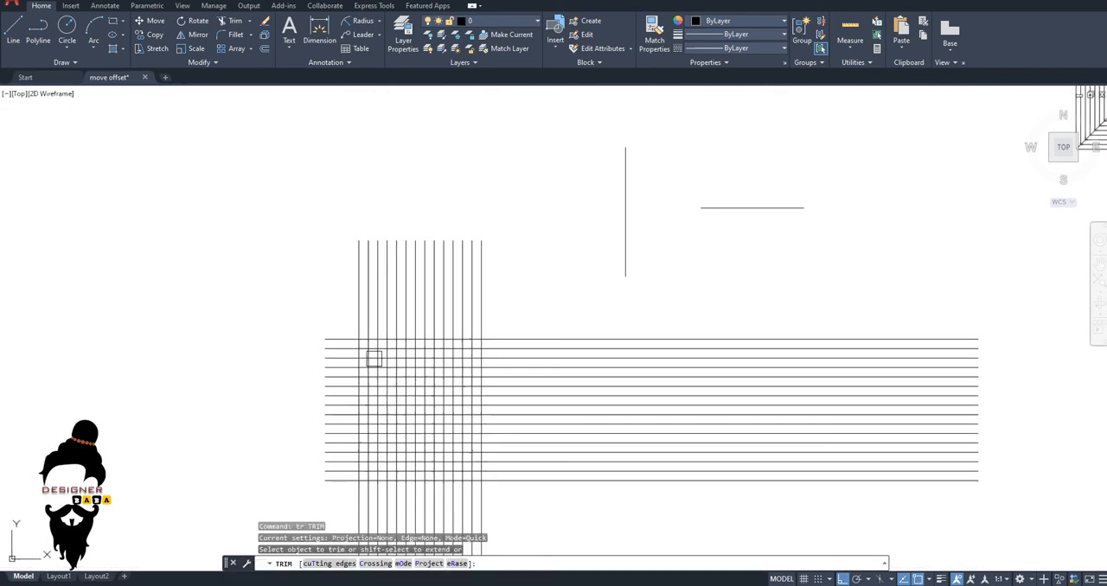
left_click(374, 359)
scroll(369, 328, "up", 3)
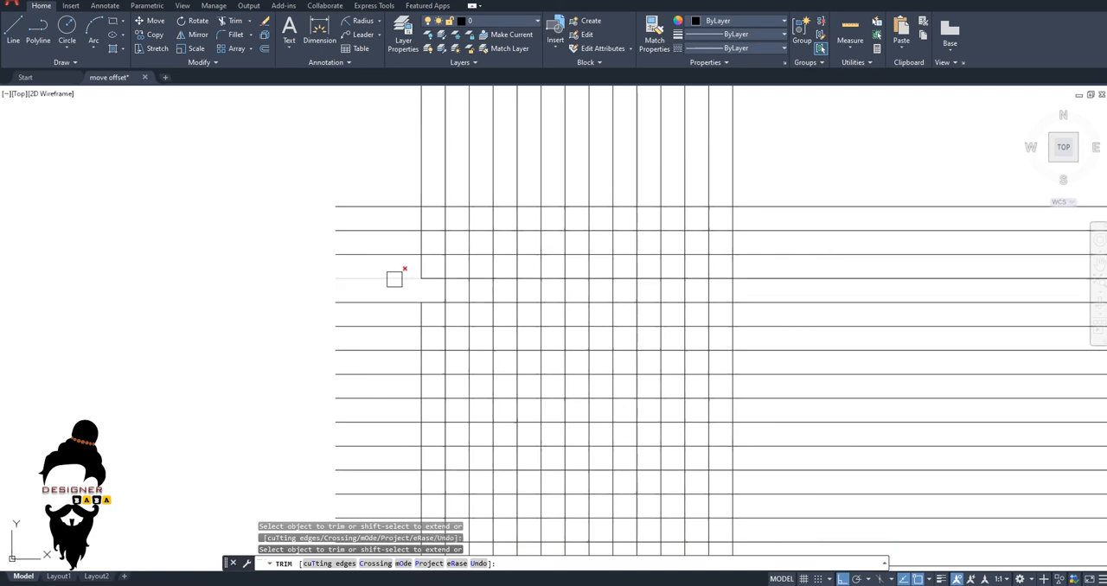
scroll(433, 281, "up", 2)
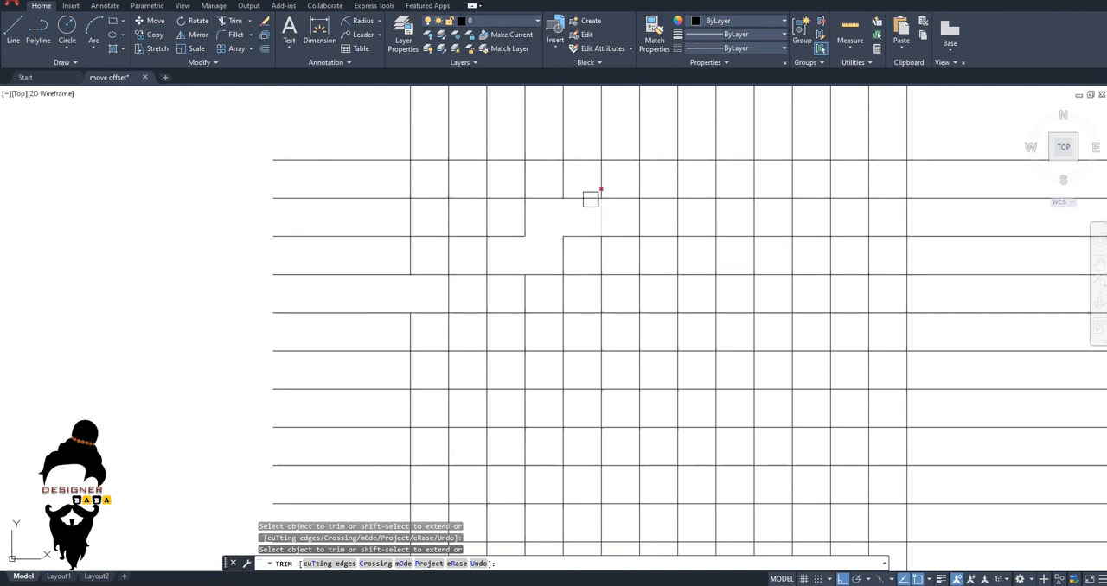
scroll(591, 260, "down", 4)
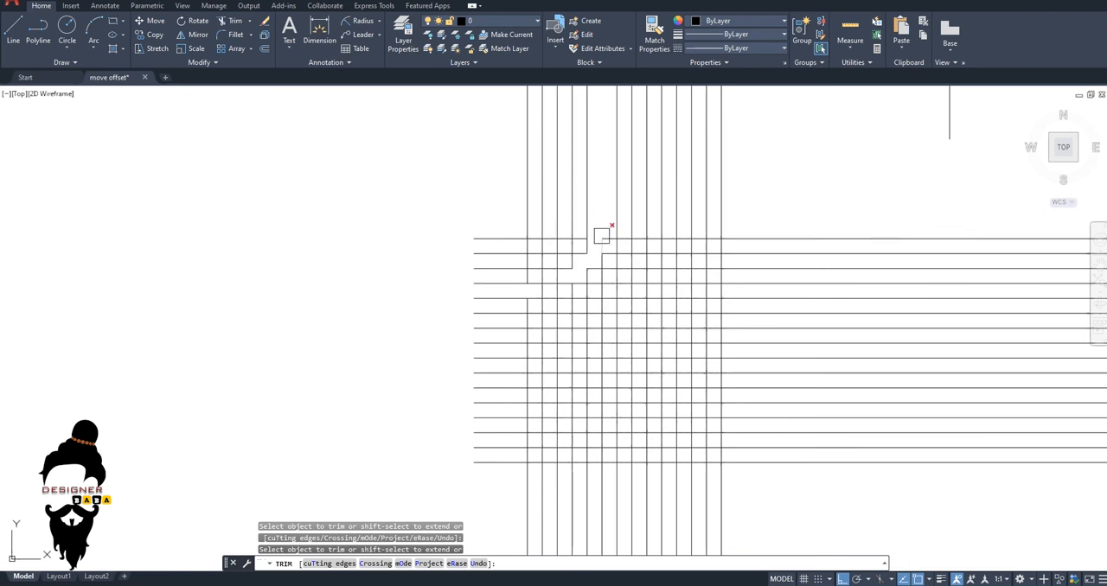
scroll(601, 236, "down", 2)
scroll(605, 276, "up", 4)
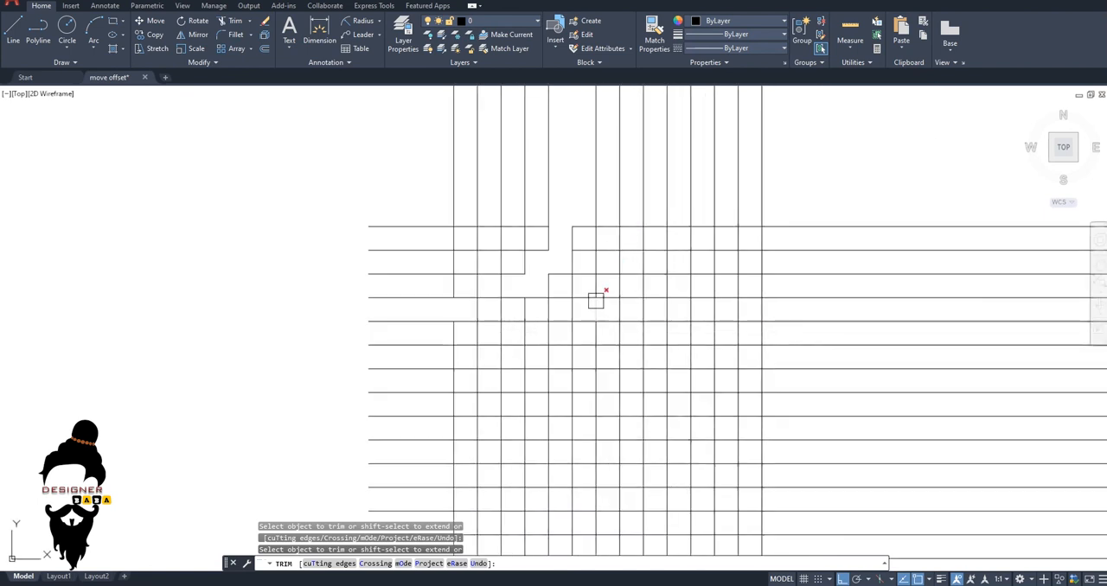
scroll(558, 322, "up", 2)
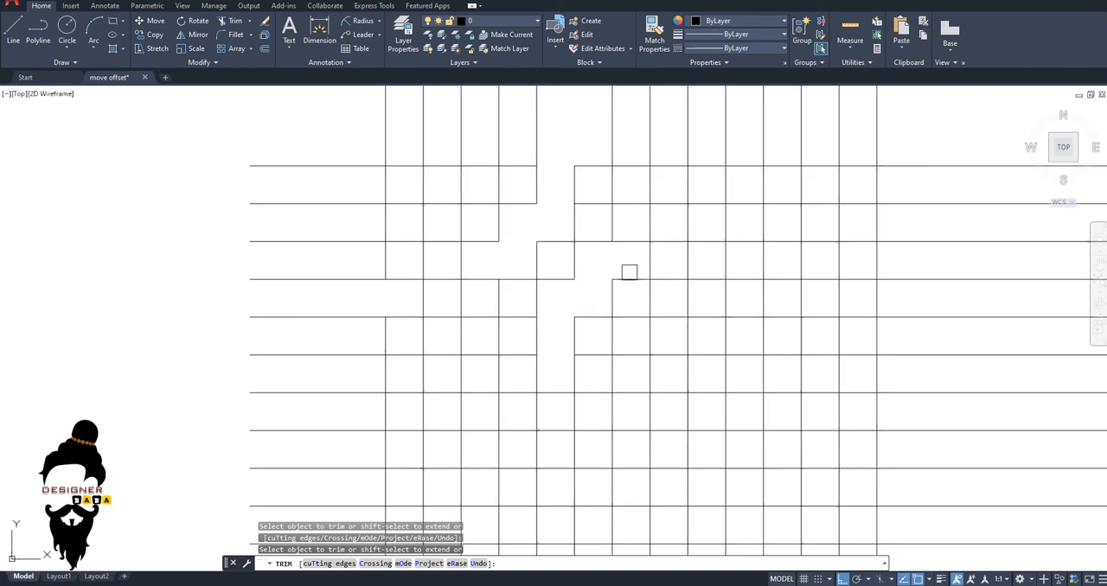
key("Escape")
key("Escape")
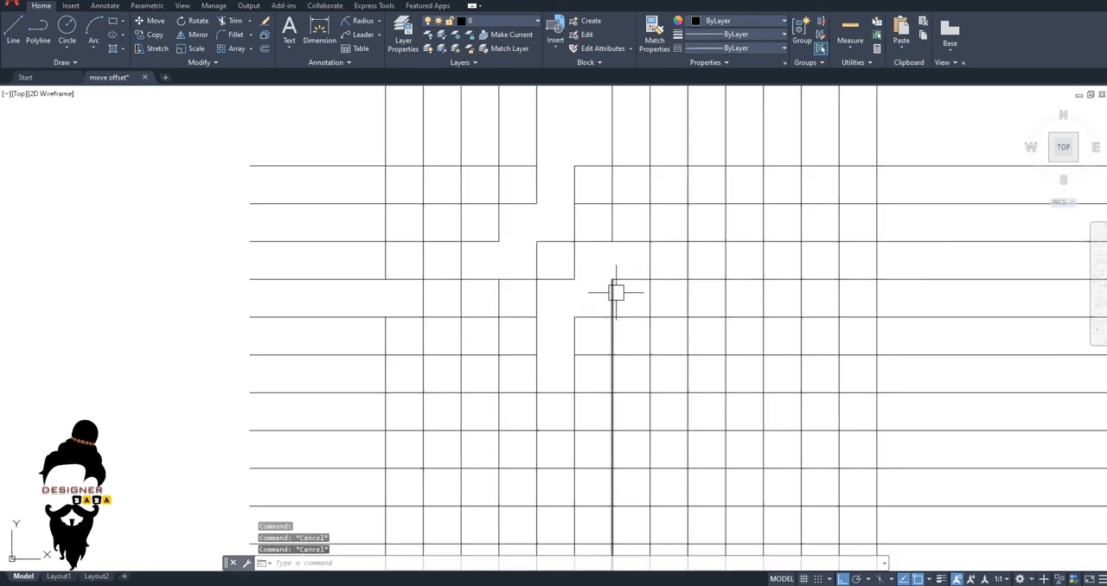
Extend the trimmed horizontal lines in the grid's upper-left area back across the gaps.
type("ex")
key("Return")
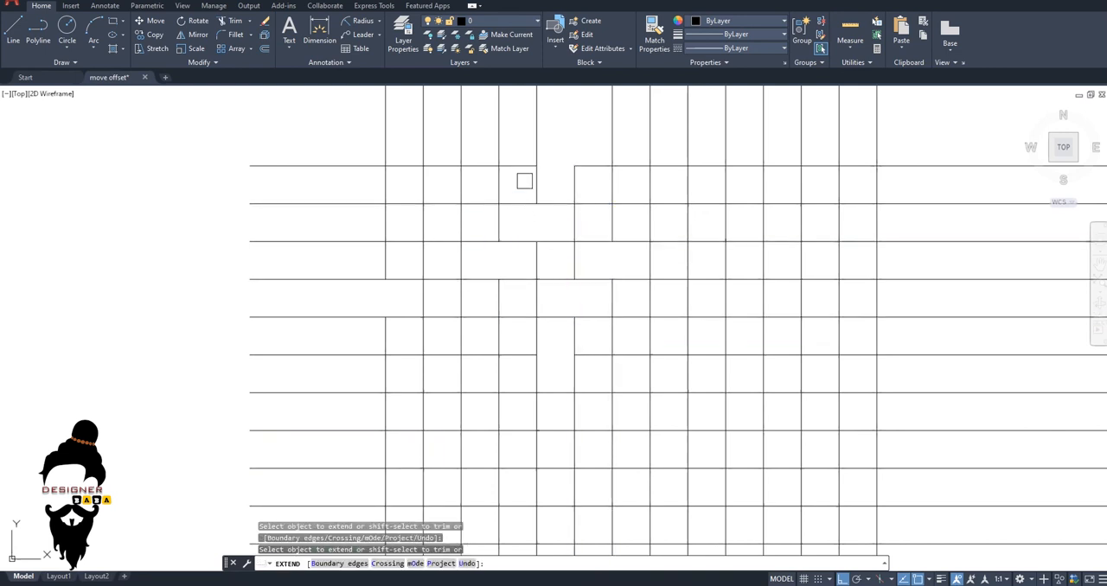
scroll(510, 227, "down", 6)
key("Escape")
Draw a short vertical line to the left of the grid, spanning the height of its uppermost horizontal lines.
type("l")
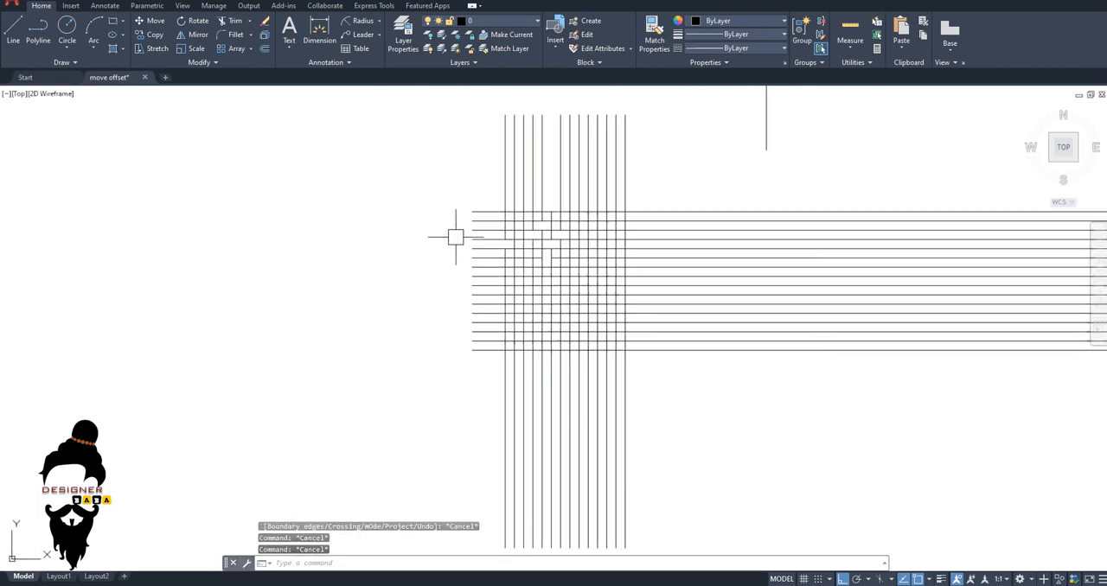
key("Return")
left_click(398, 179)
left_click(397, 244)
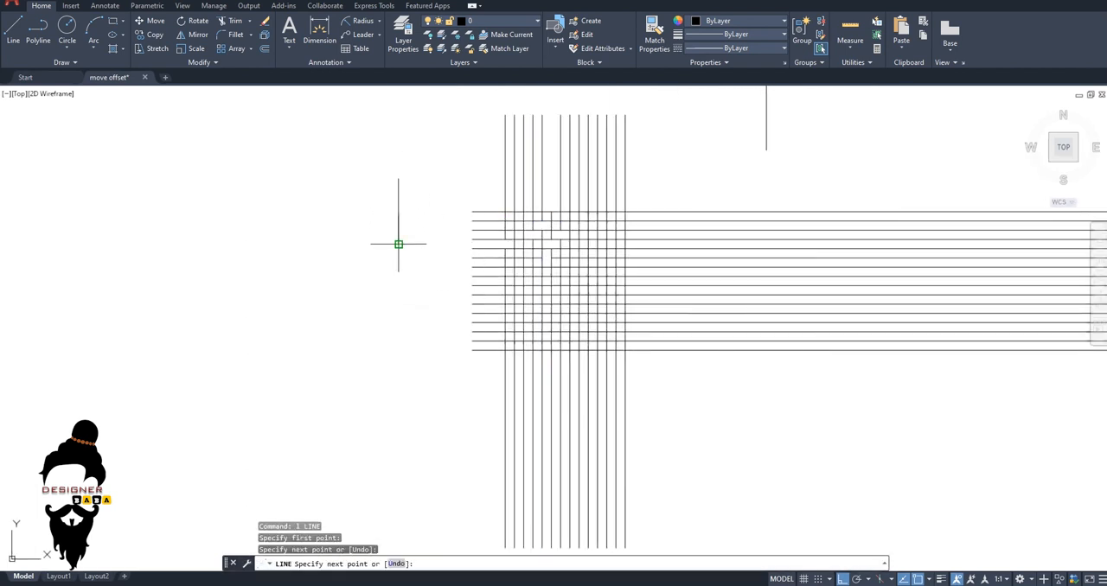
key("Escape")
key("Escape")
key("Escape")
key("Escape")
Extend the grid's top horizontal line to the short vertical line on its left.
type("ex")
key("Return")
left_click(398, 235)
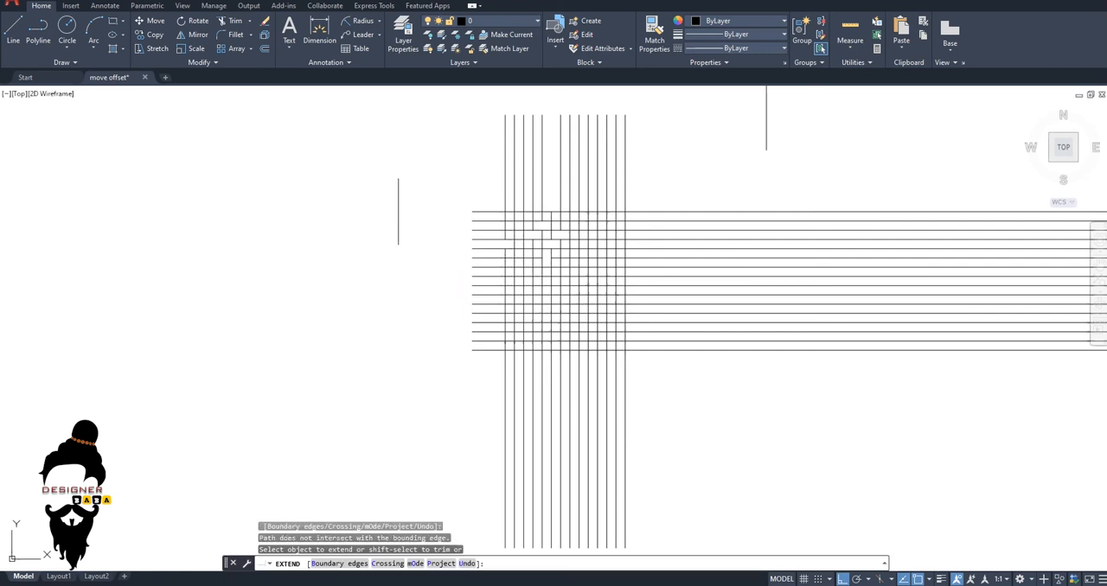
left_click(406, 195)
left_click(397, 195)
left_click(398, 197)
left_click(471, 210)
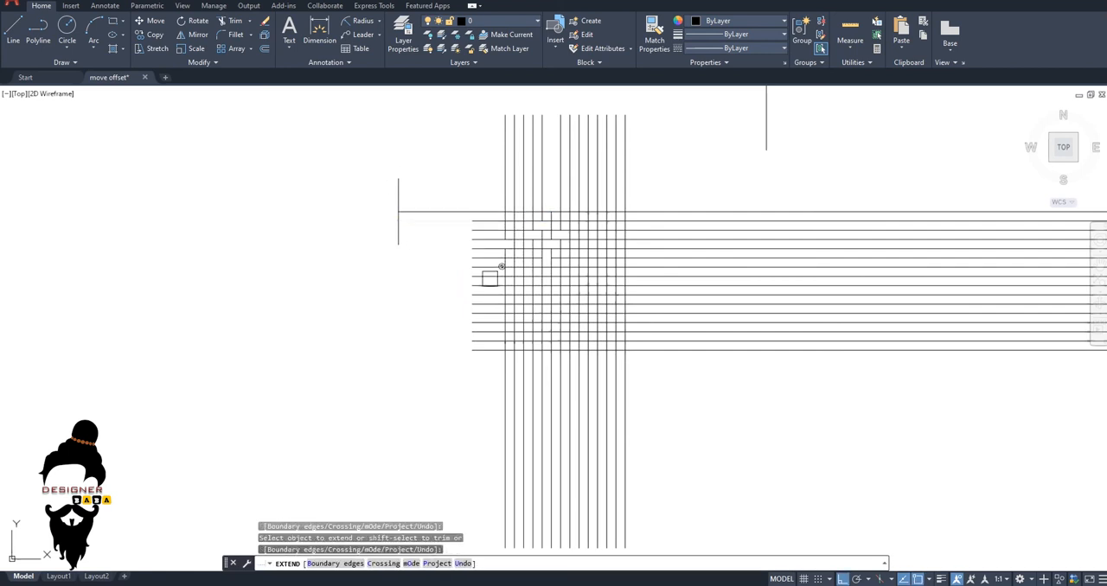
Try to extend the horizontal lines lower in the grid toward the short vertical line on the left.
scroll(479, 317, "up", 3)
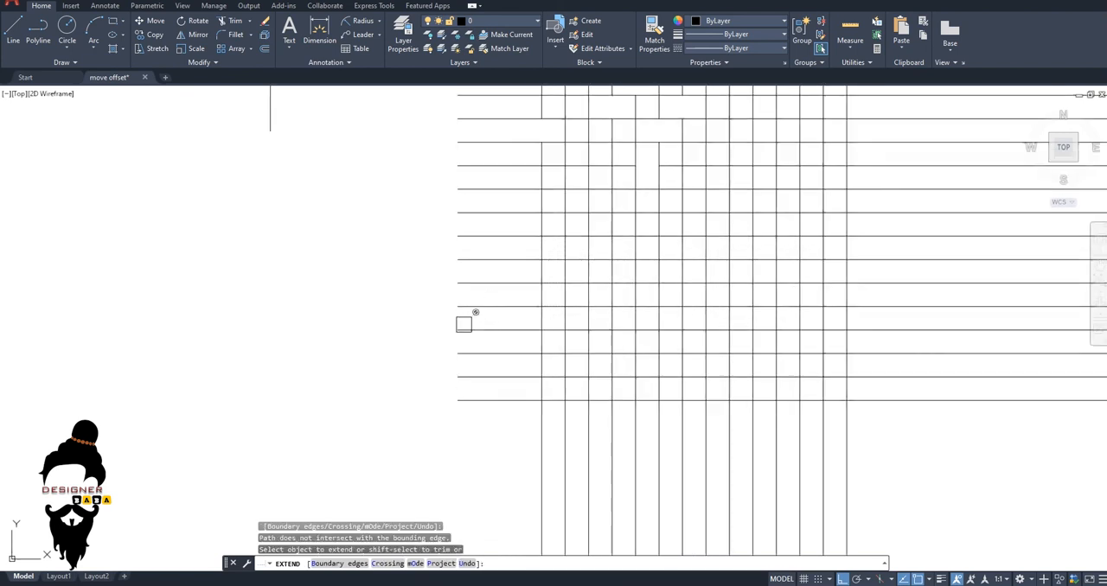
middle_click_drag(463, 324, 535, 417)
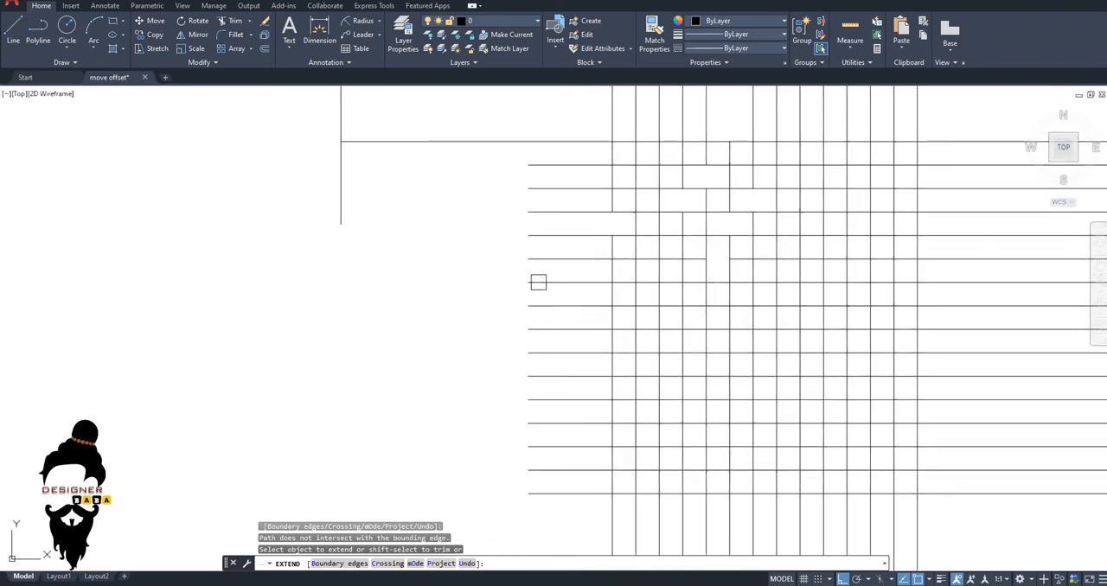
left_click(536, 258)
left_click(535, 234)
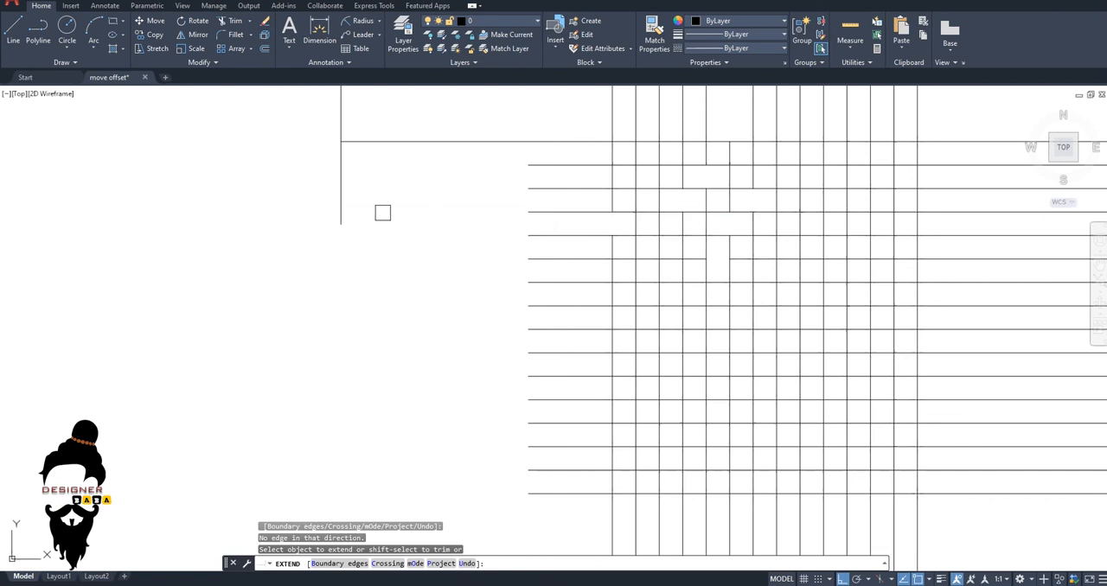
Extend the grid's fourth horizontal line from the top to the short vertical line on its left.
left_click(383, 212)
left_click(391, 214)
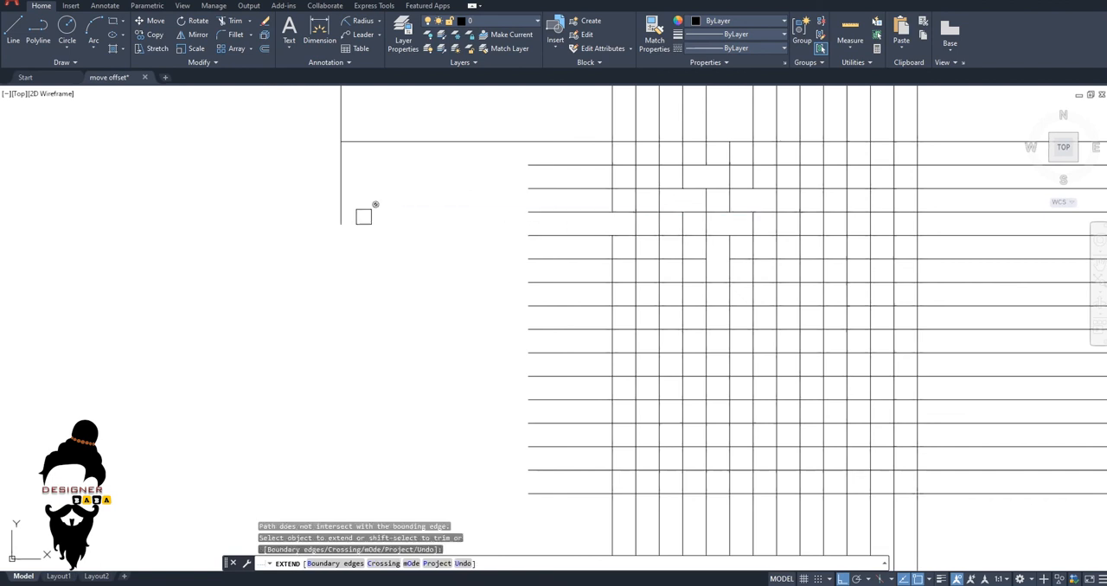
left_click(556, 213)
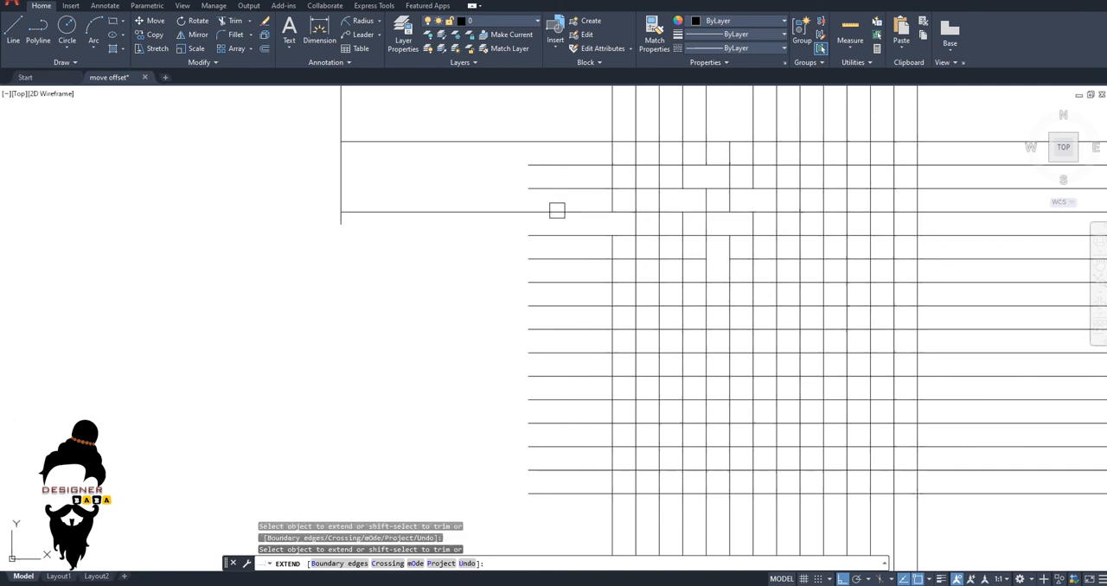
left_click(349, 204)
Use the Trim command's extend mode to lengthen the second and third horizontal lines to the short vertical line on the left.
scroll(354, 208, "down", 4)
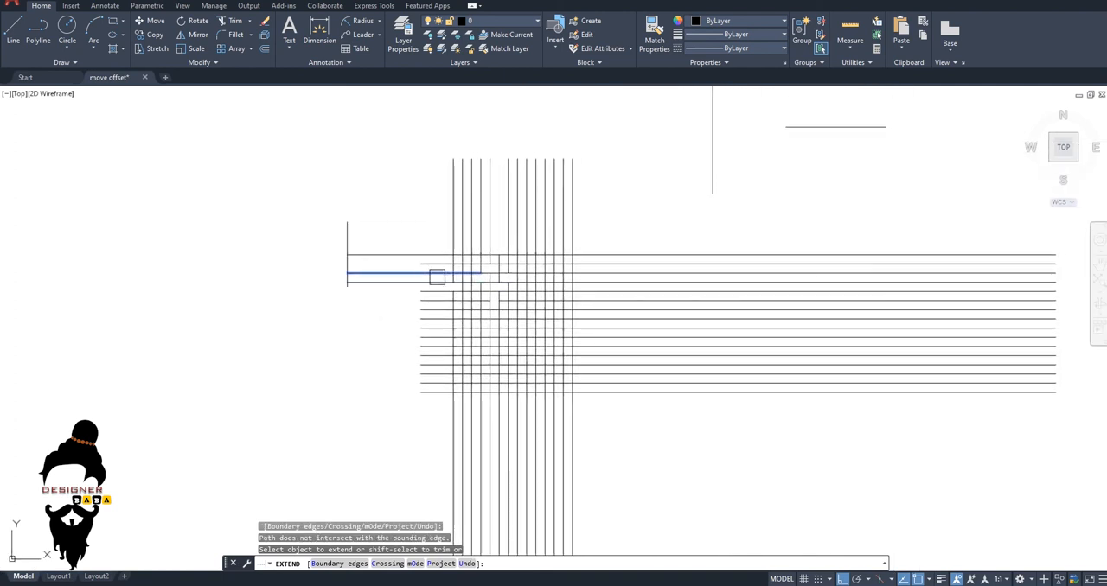
scroll(410, 291, "down", 2)
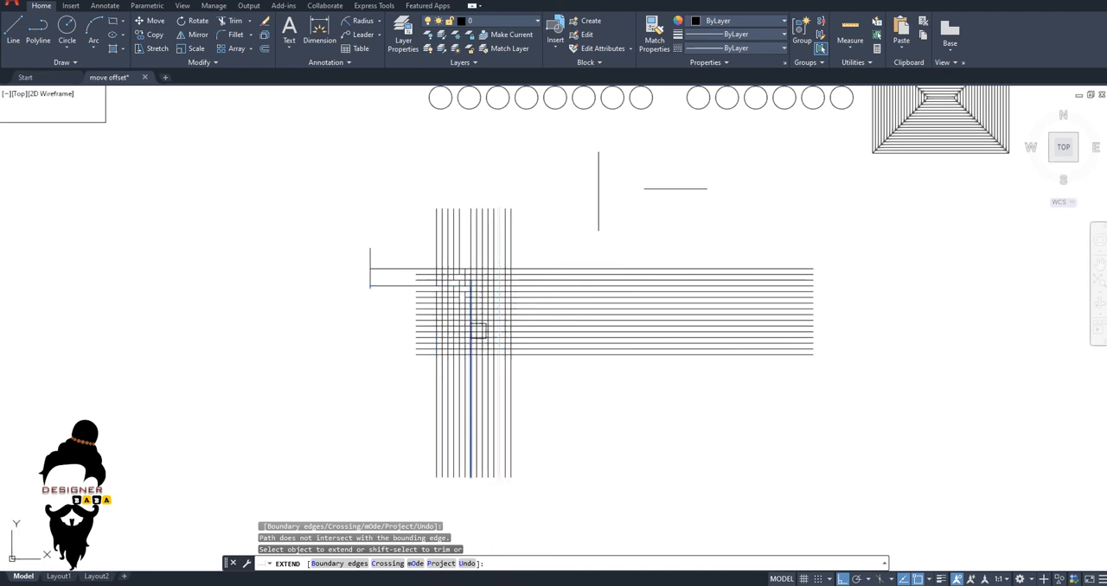
middle_click_drag(477, 320, 468, 354)
key("Escape")
key("Escape")
key("Escape")
type("tr")
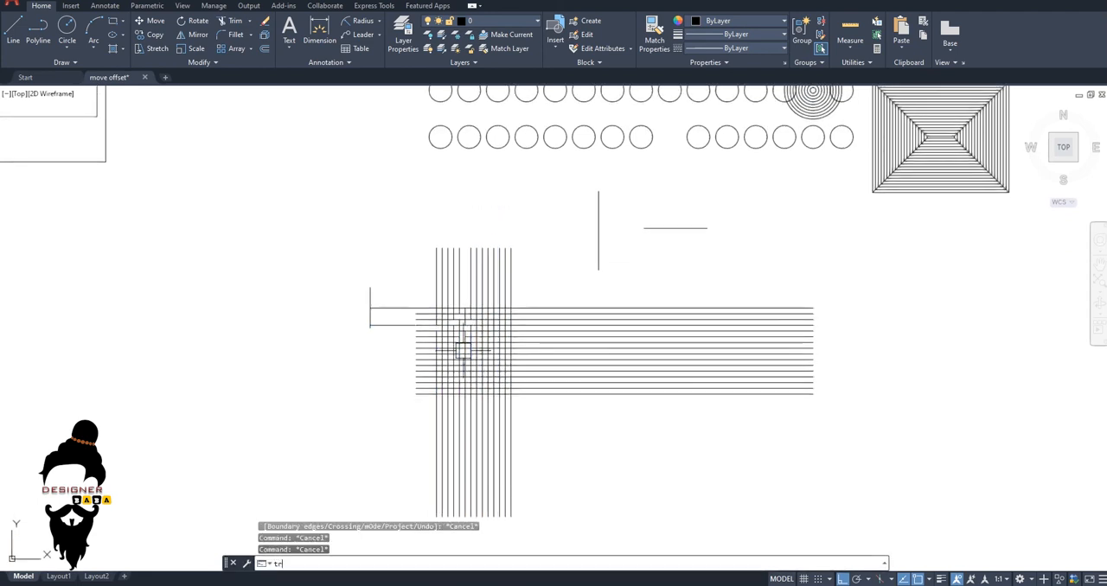
key("Return")
scroll(402, 313, "up", 4)
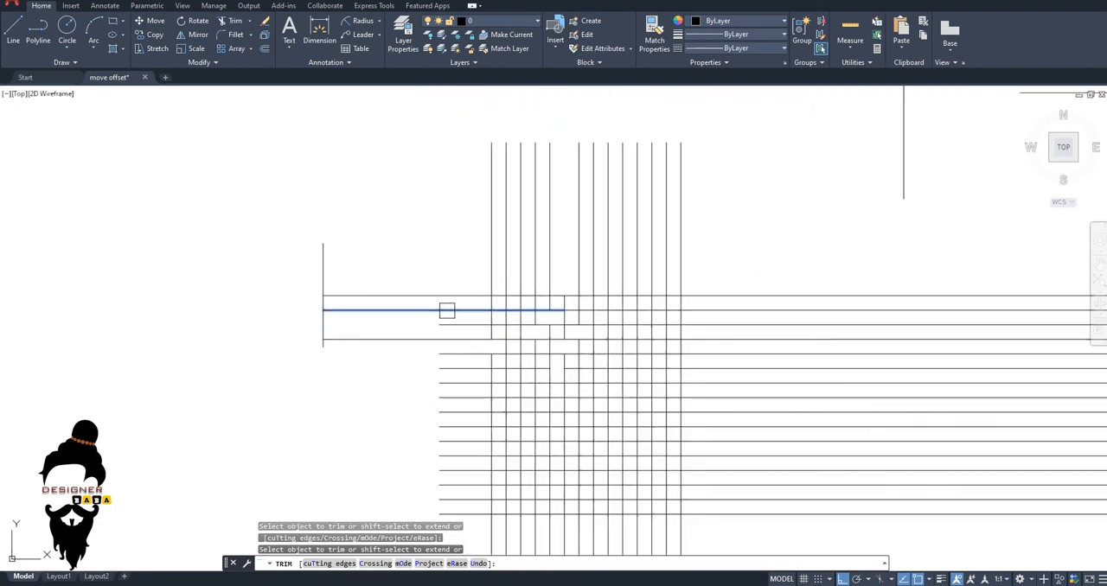
left_click(456, 327, "shift")
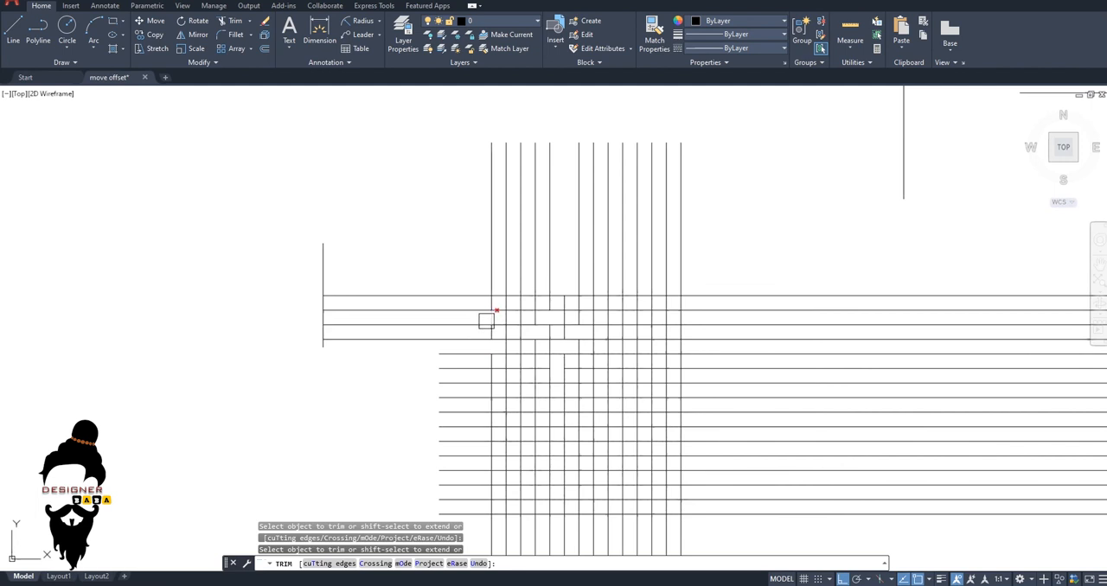
Use the Extend command's trim mode to cut the grid's leftmost vertical line between the top two horizontal lines.
key("Escape")
key("Escape")
type("ex")
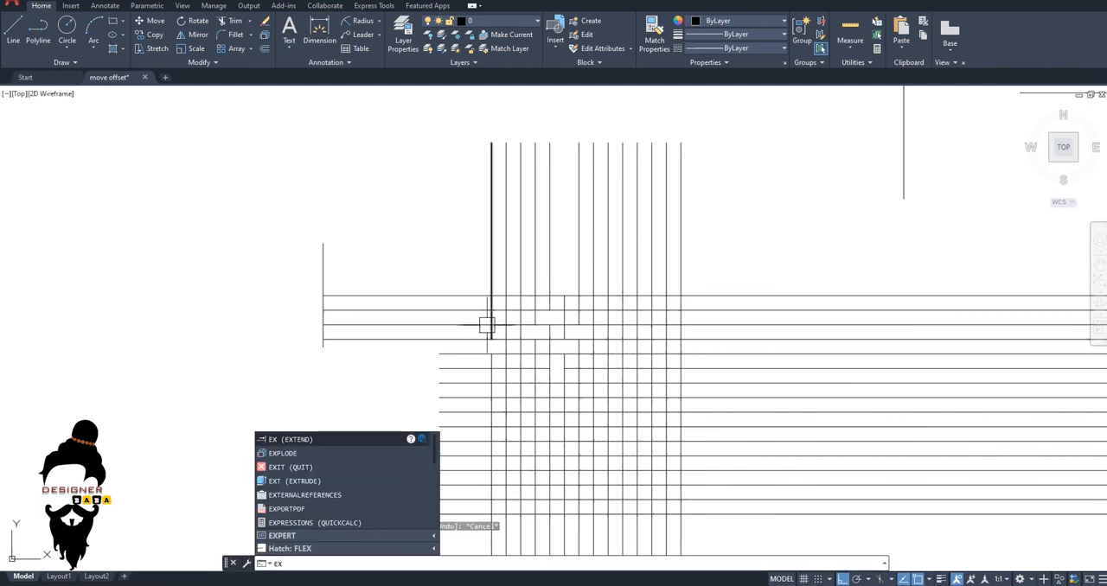
key("Return")
scroll(489, 303, "up", 2)
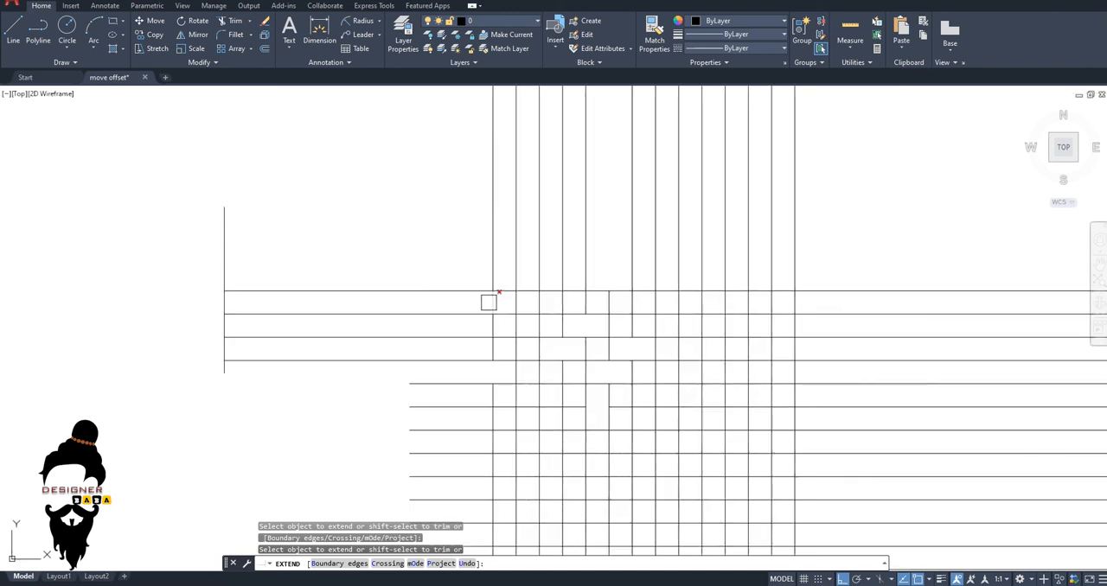